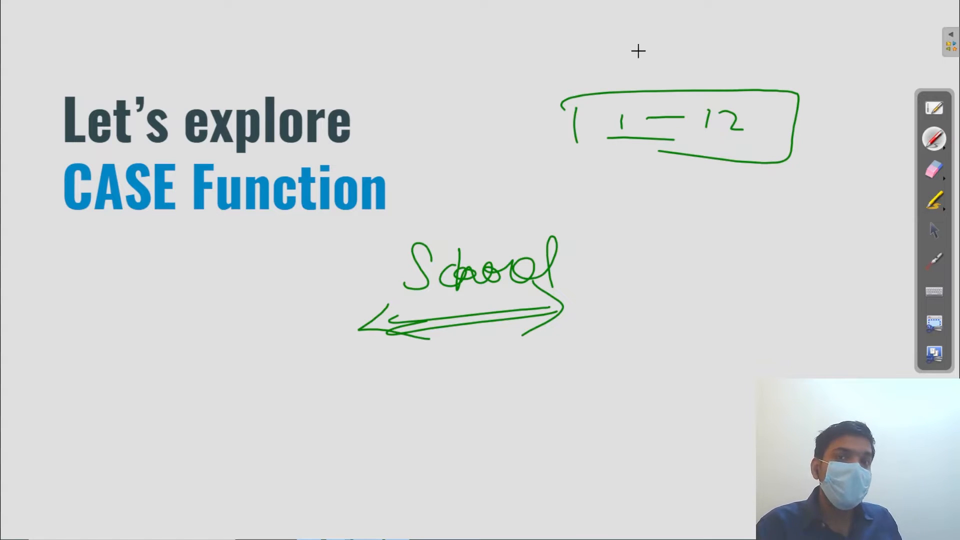
- Erase all handwritten annotations from the CASE Function slide and return to the pointer tool
click(934, 169)
mouse_move(770, 125)
mouse_down()
mouse_move(618, 132)
mouse_move(828, 81)
mouse_move(308, 285)
mouse_move(398, 335)
mouse_up()
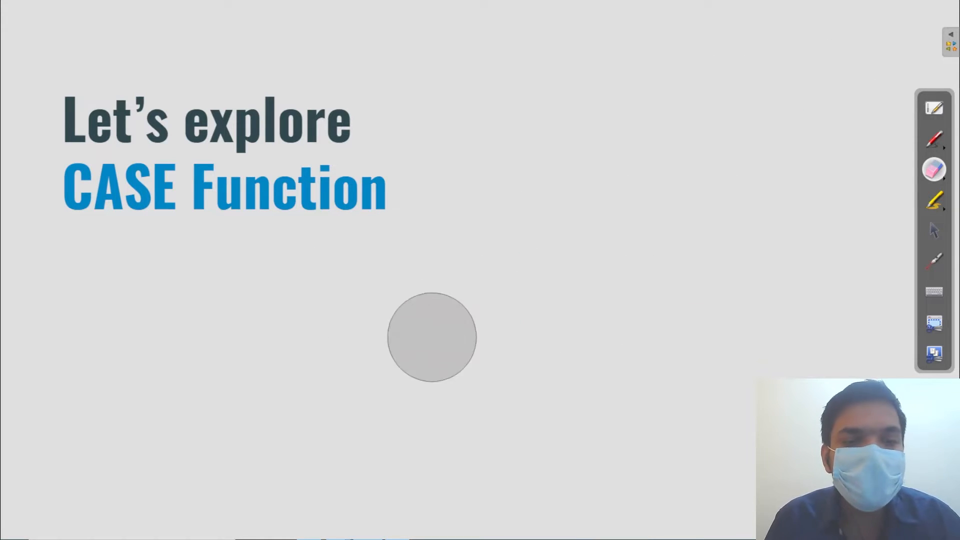
click(943, 230)
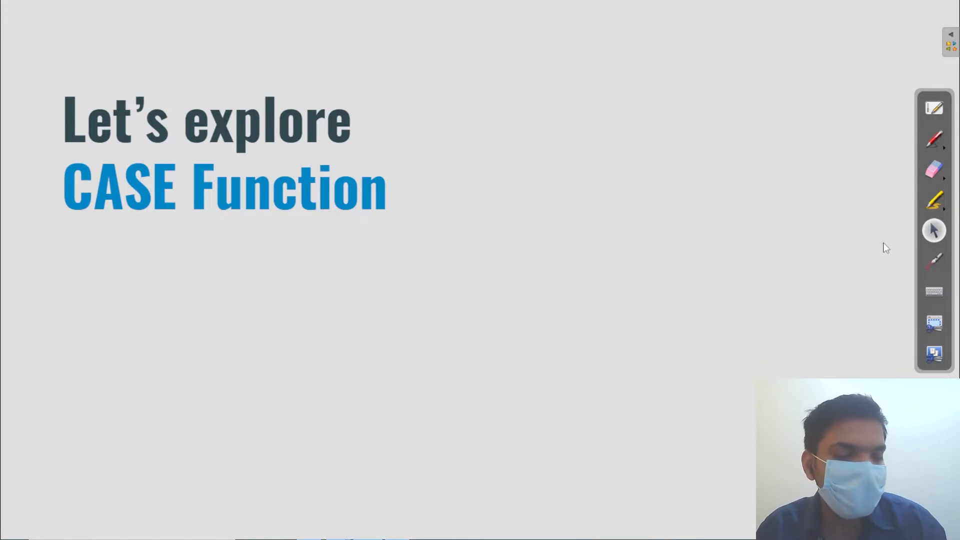
- Advance the presentation to the Donut Charts slide and exit the slideshow
click(885, 243)
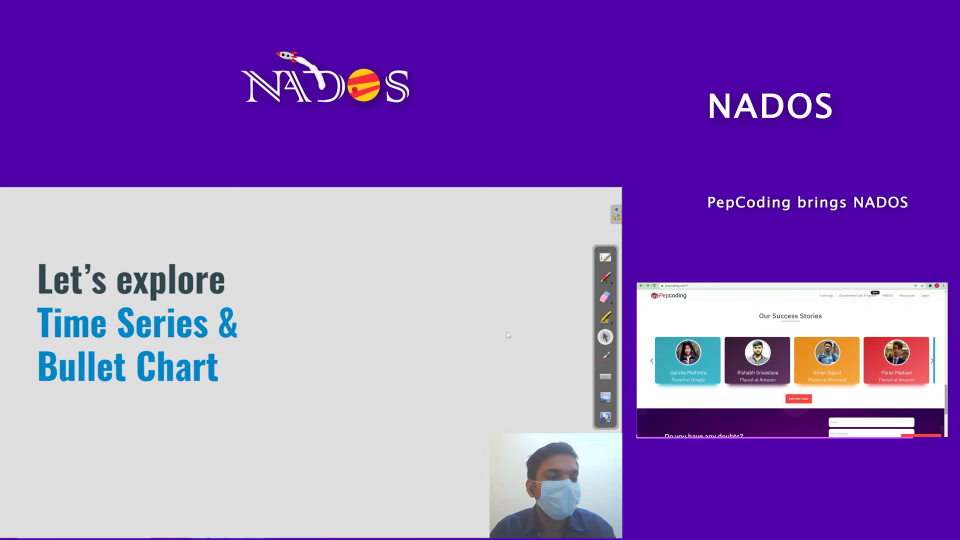
click(276, 360)
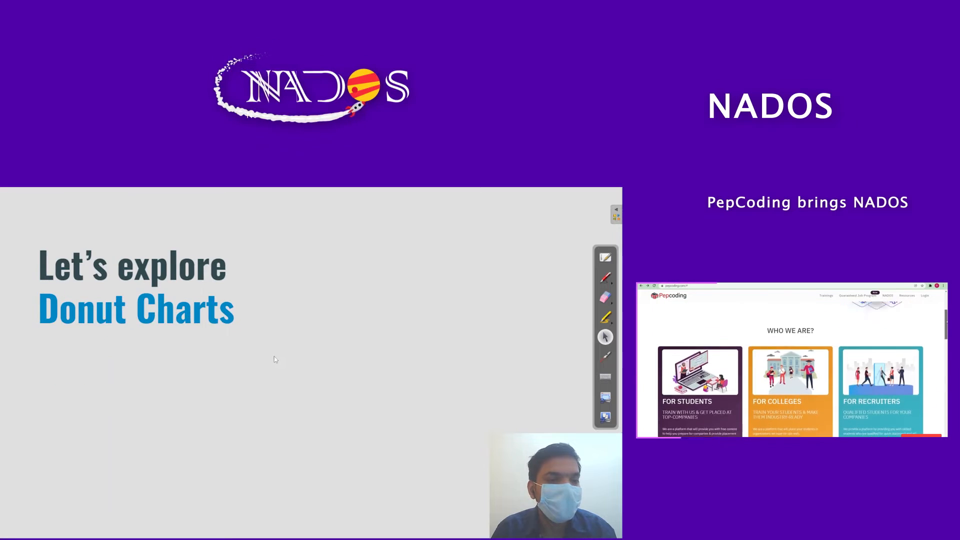
key(Escape)
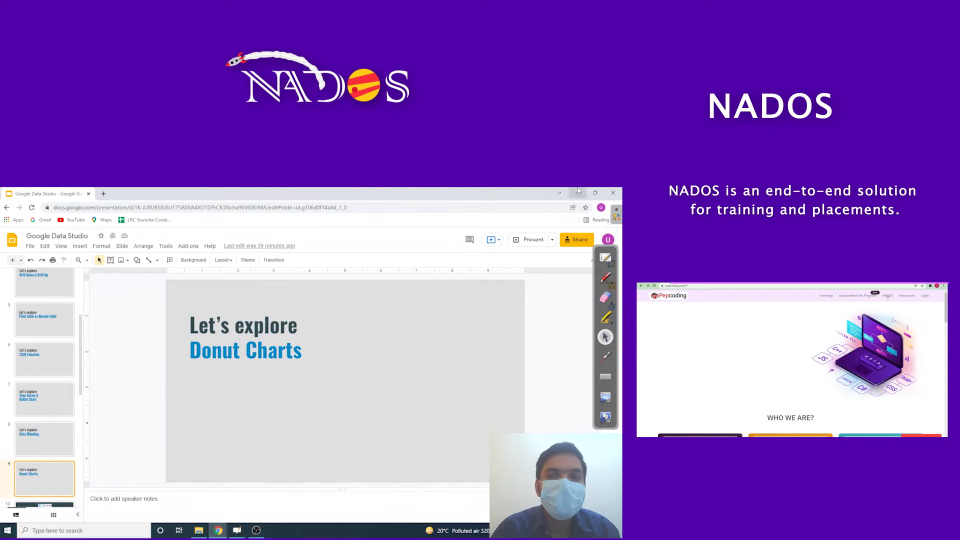
- Switch to the Google Data Studio browser window and create a new blank report
click(578, 192)
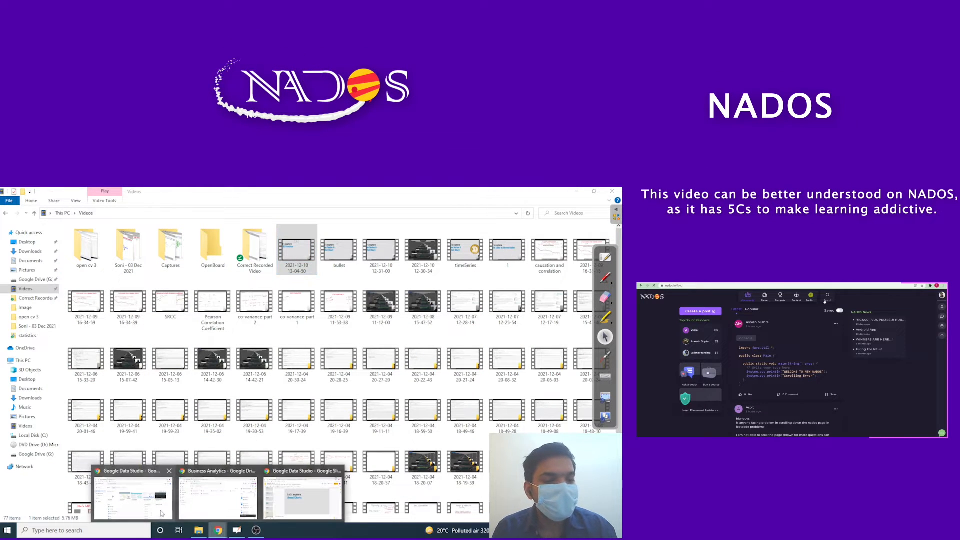
click(165, 515)
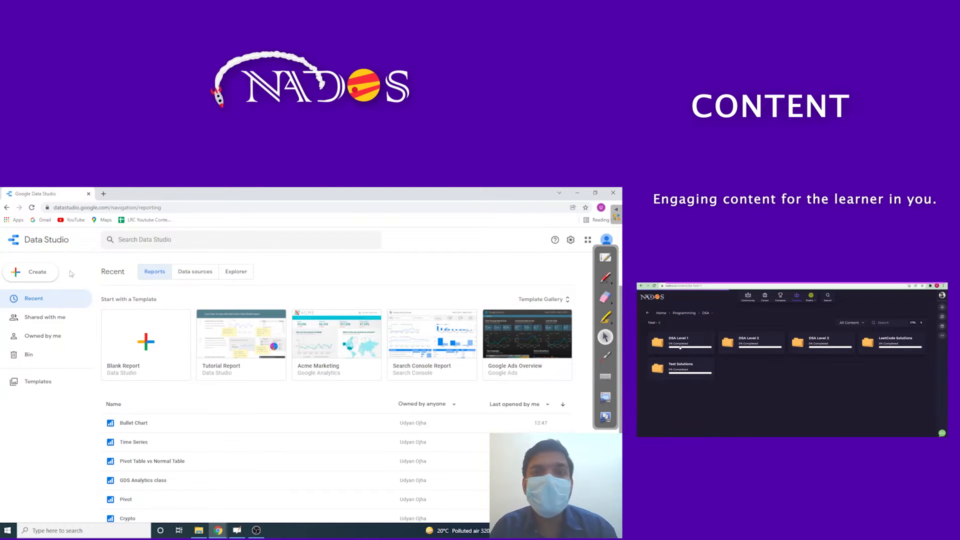
click(36, 272)
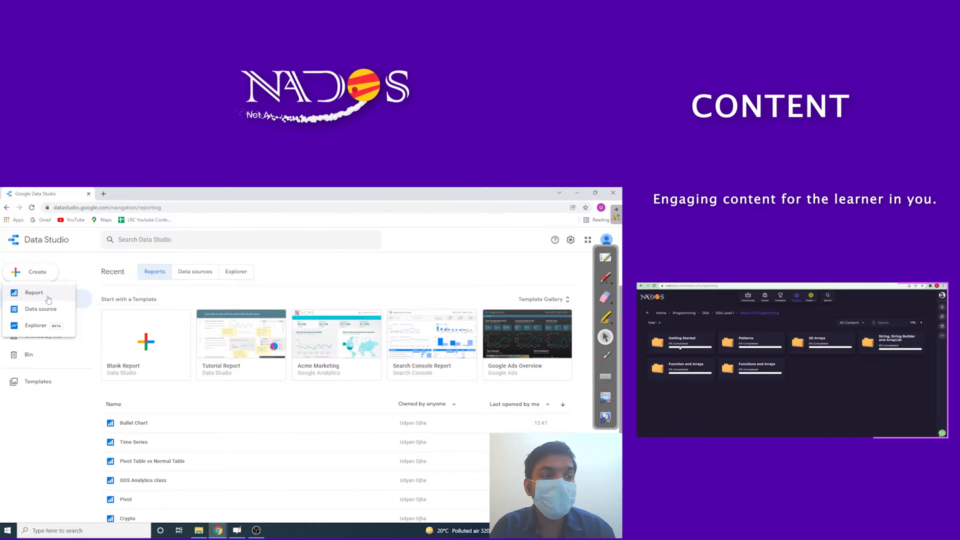
click(49, 297)
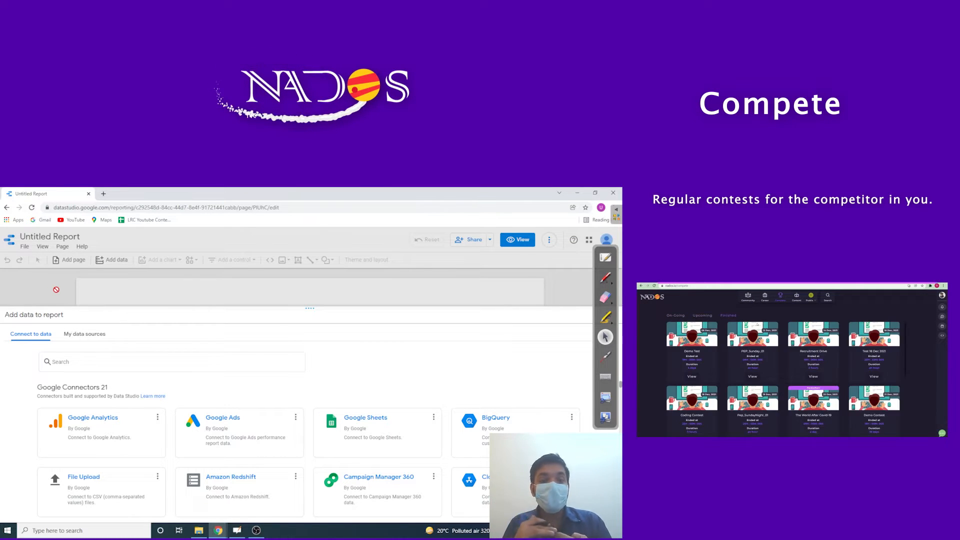
click(95, 334)
click(41, 337)
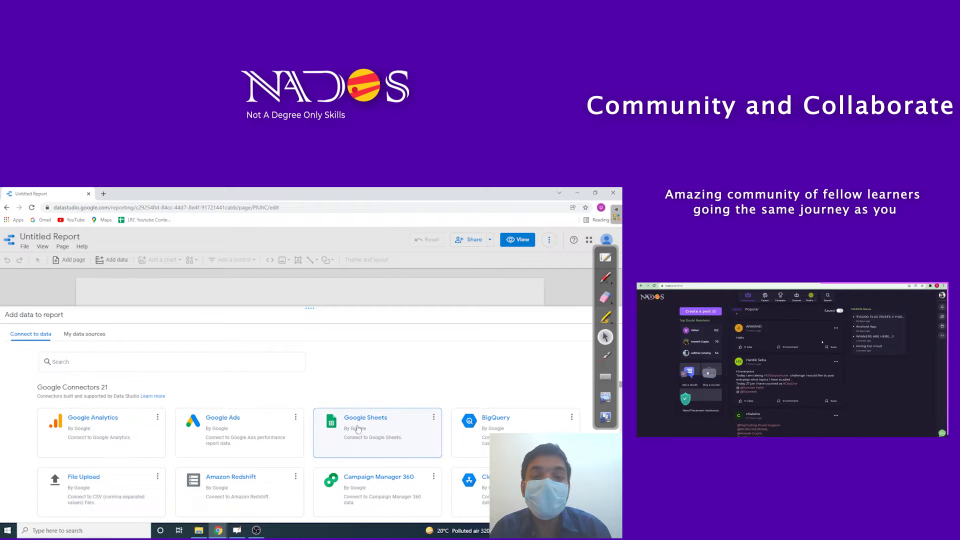
click(358, 429)
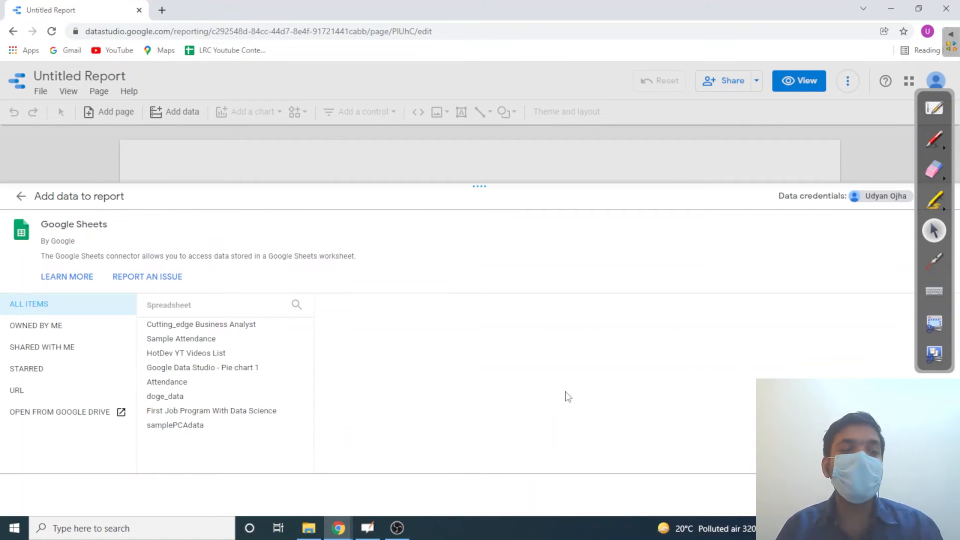
click(20, 196)
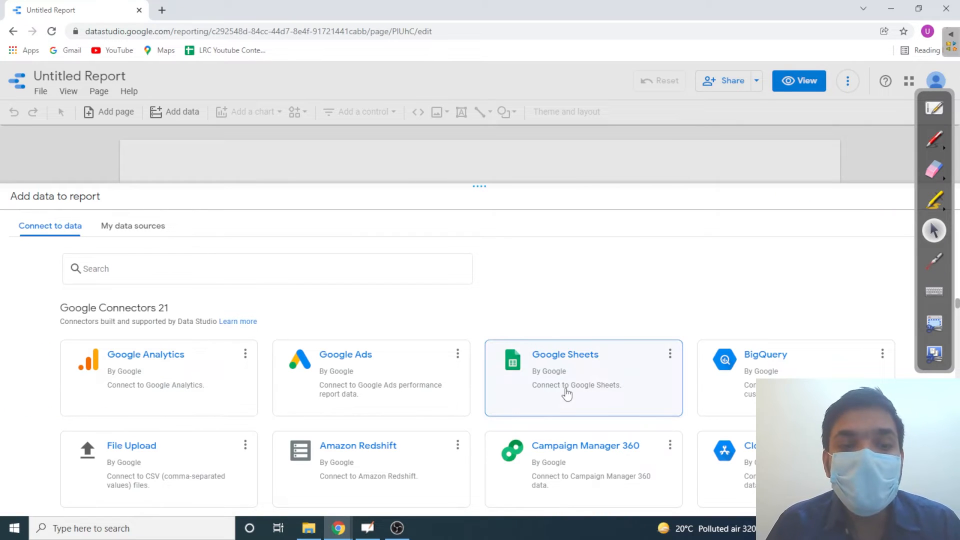
- Add the owned Google Sheets spreadsheet Sample Attendance, worksheet AttendanceSample, as the report's data source
click(633, 382)
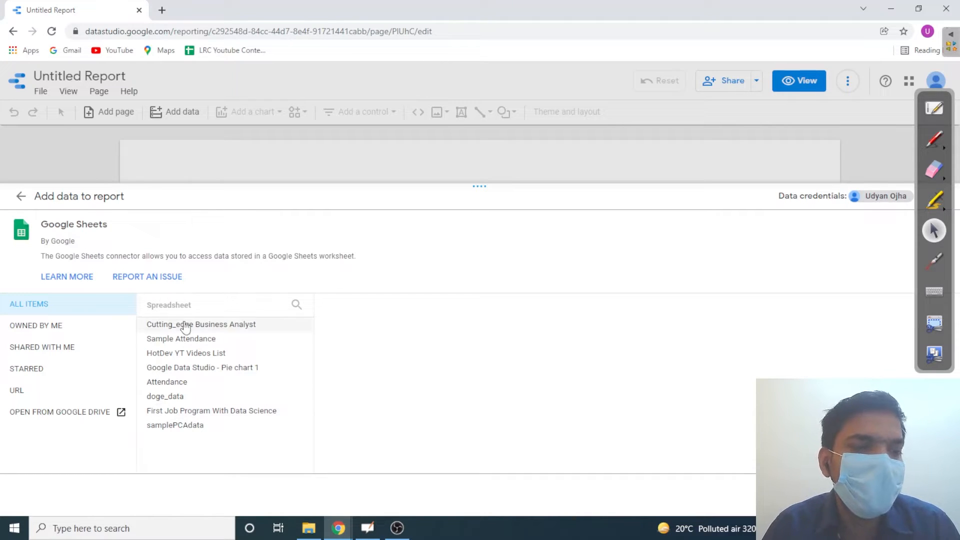
click(69, 331)
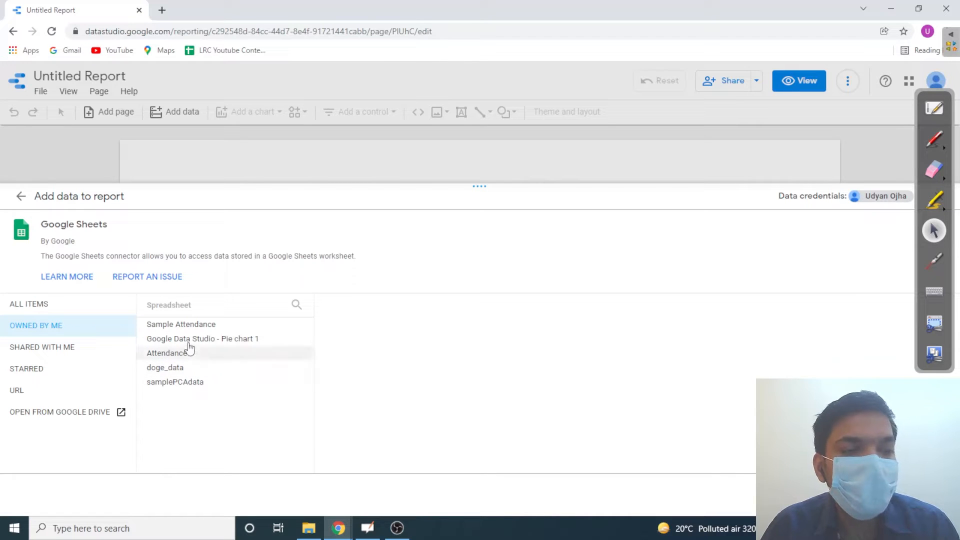
click(196, 326)
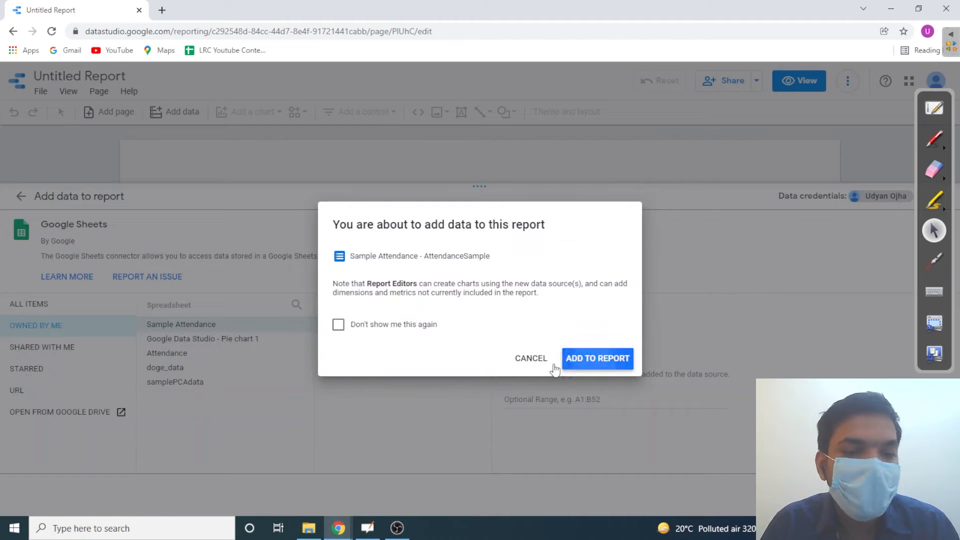
click(530, 358)
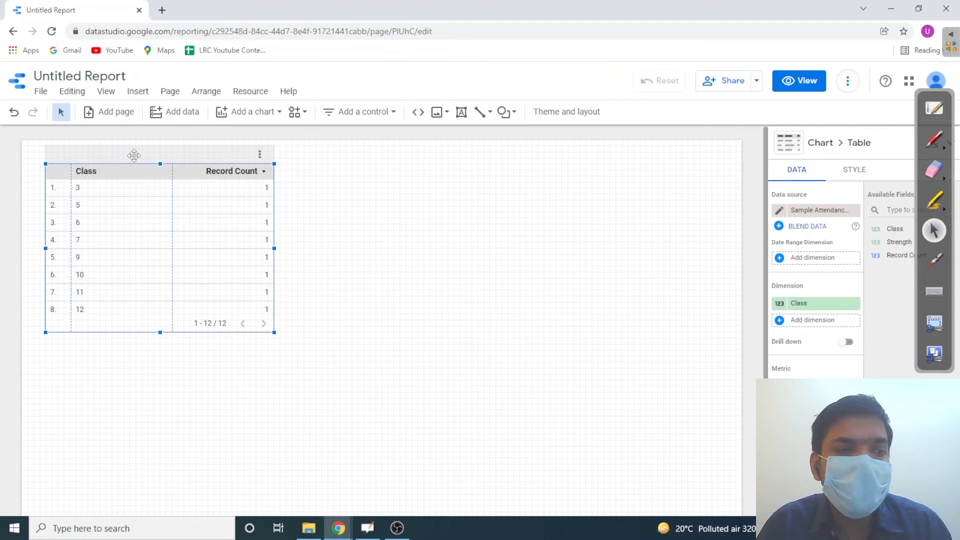
- Move the table away from the upper-left corner of the report page and rename the report School Buildings
drag(137, 151, 214, 196)
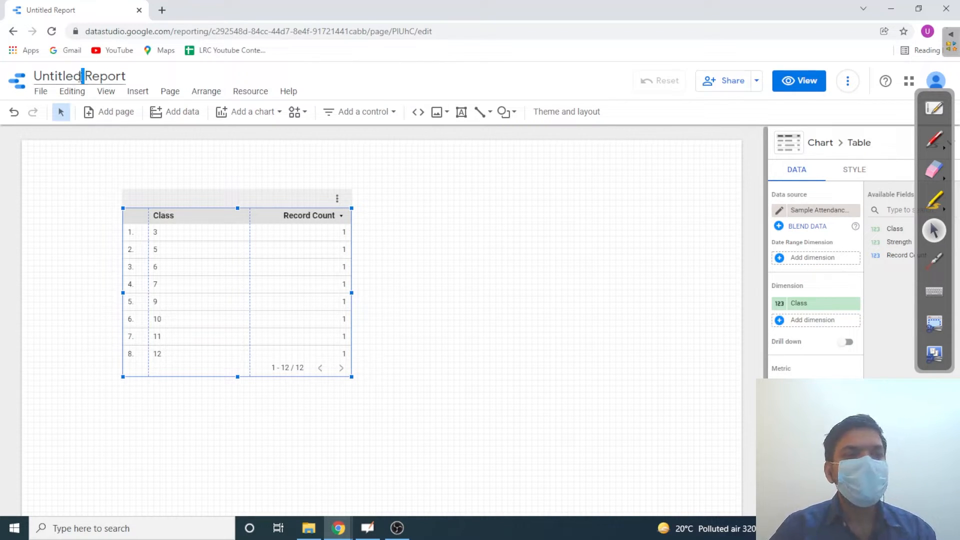
click(85, 76)
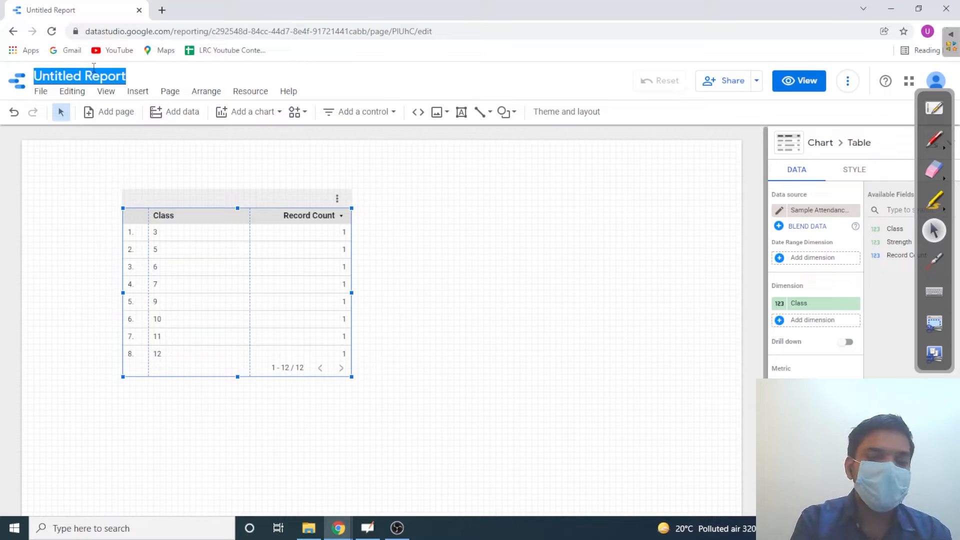
key(BackSpace)
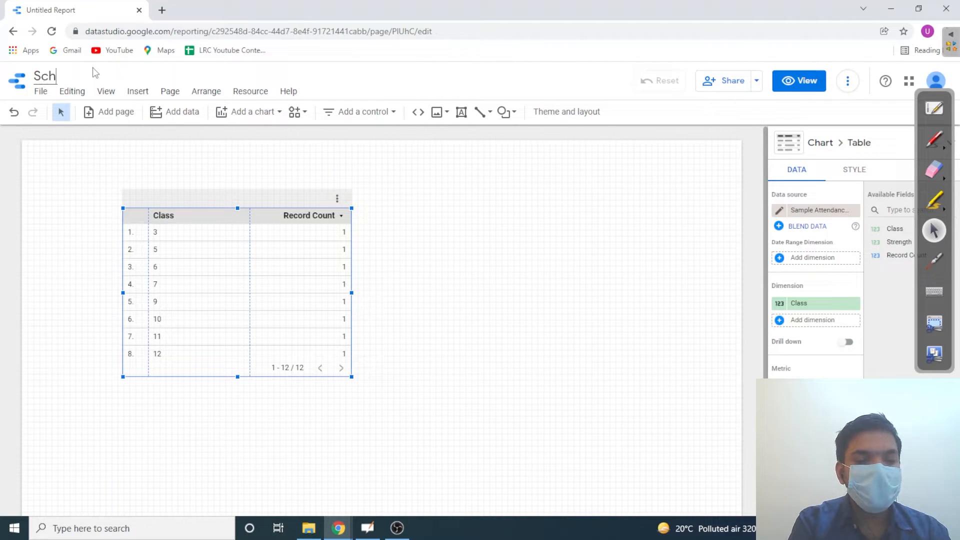
text(School Buildings)
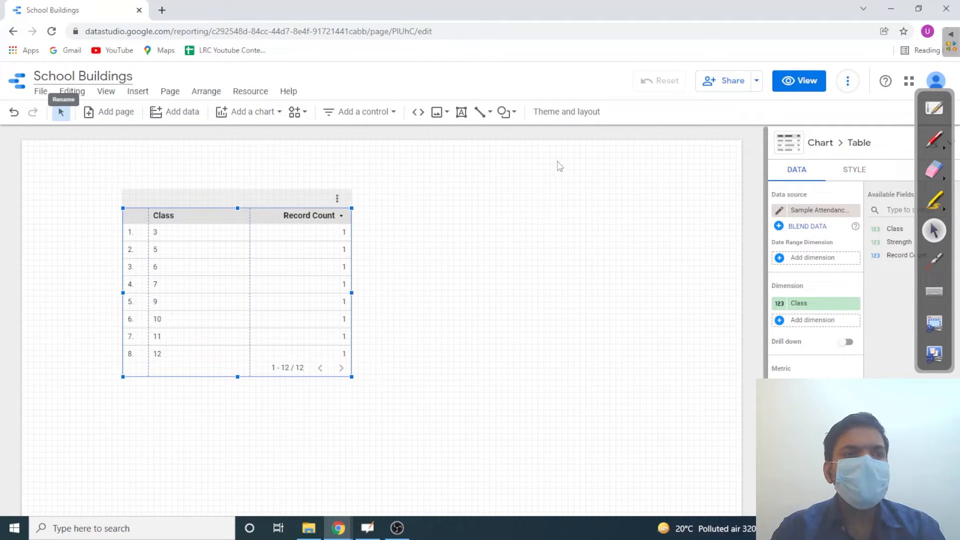
click(753, 212)
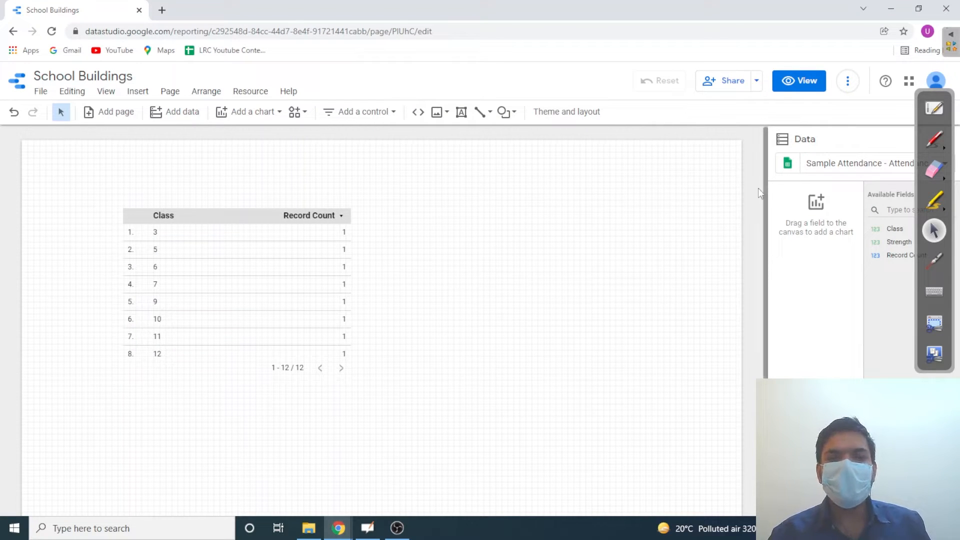
- Draw three building outlines with the pen beside the table and label the tall middle one with an underlined "Sen"
click(934, 139)
mouse_move(464, 185)
mouse_down()
mouse_move(465, 242)
mouse_move(496, 198)
mouse_move(498, 256)
mouse_up()
mouse_move(538, 151)
mouse_down()
mouse_move(551, 253)
mouse_move(604, 256)
mouse_up()
drag(646, 181, 650, 250)
mouse_move(643, 178)
mouse_down()
mouse_move(700, 175)
mouse_move(705, 252)
mouse_up()
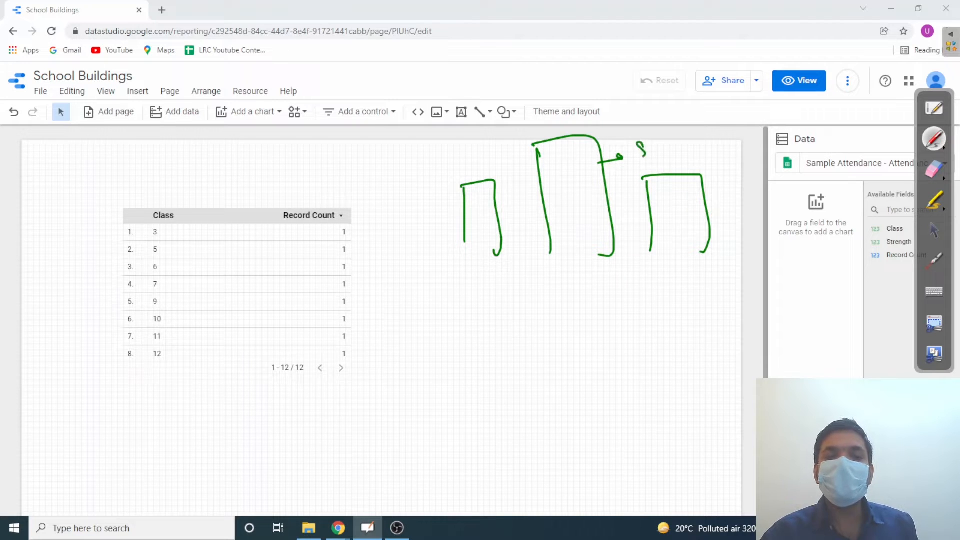
drag(693, 144, 676, 152)
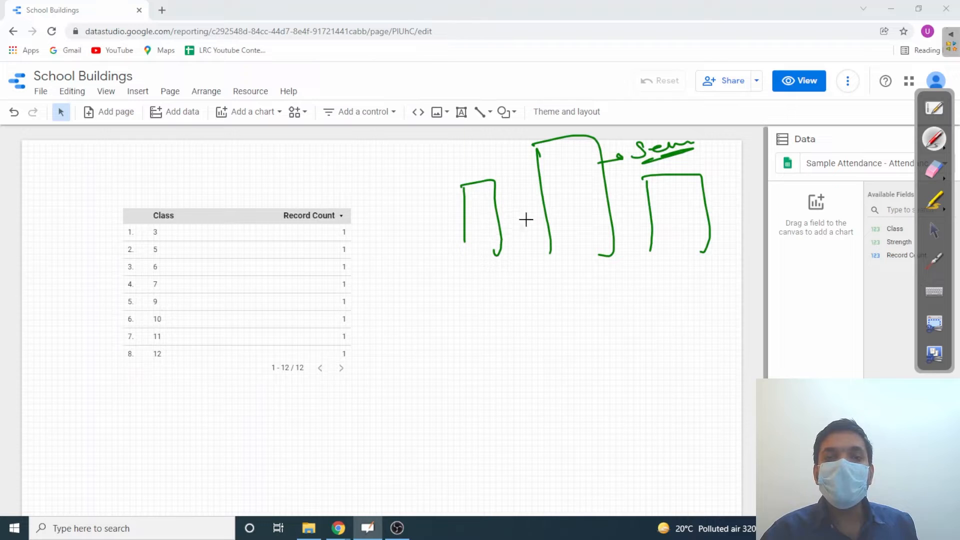
- Circle the leftmost drawn building and point an arrow from it to a boxed label reading "Small"
mouse_move(492, 177)
mouse_down()
mouse_move(431, 192)
mouse_move(429, 180)
mouse_up()
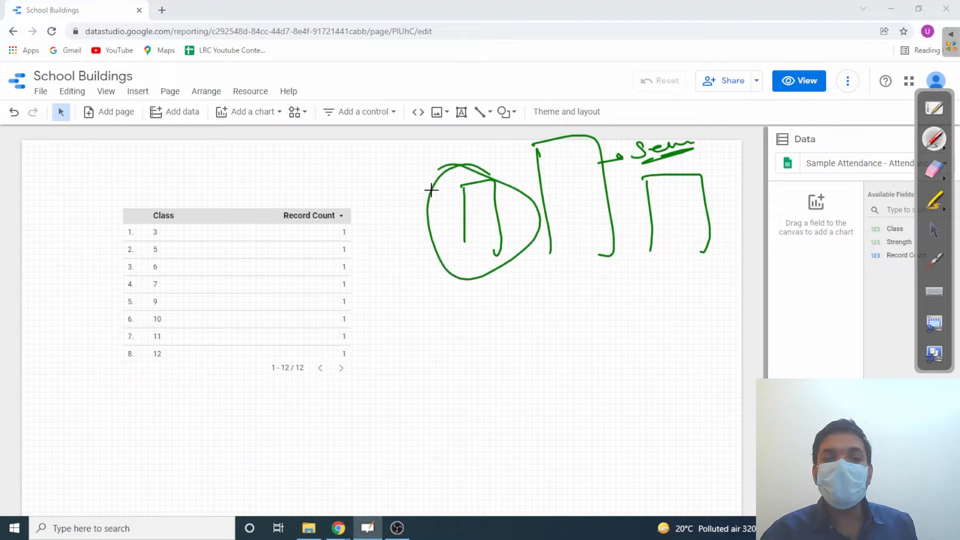
drag(442, 259, 432, 321)
drag(419, 312, 429, 330)
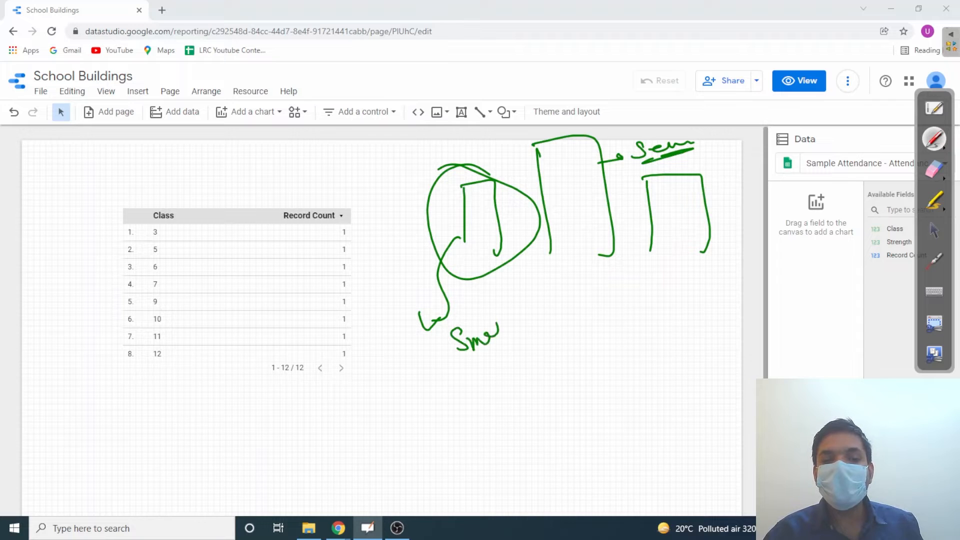
drag(463, 373, 431, 357)
mouse_move(429, 351)
mouse_down()
mouse_move(424, 330)
mouse_move(498, 338)
mouse_up()
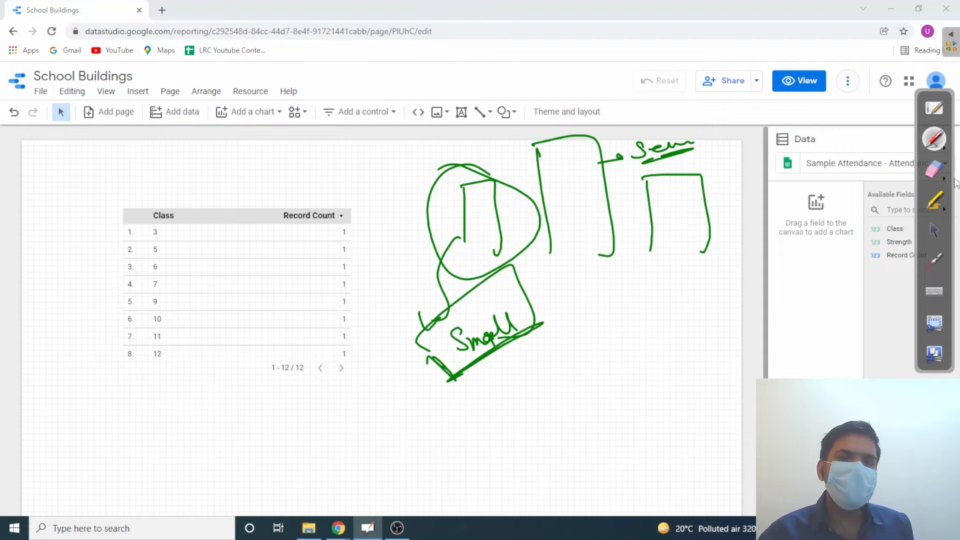
- Clear all pen annotations from the screen and return to the pointer tool
click(944, 179)
click(903, 180)
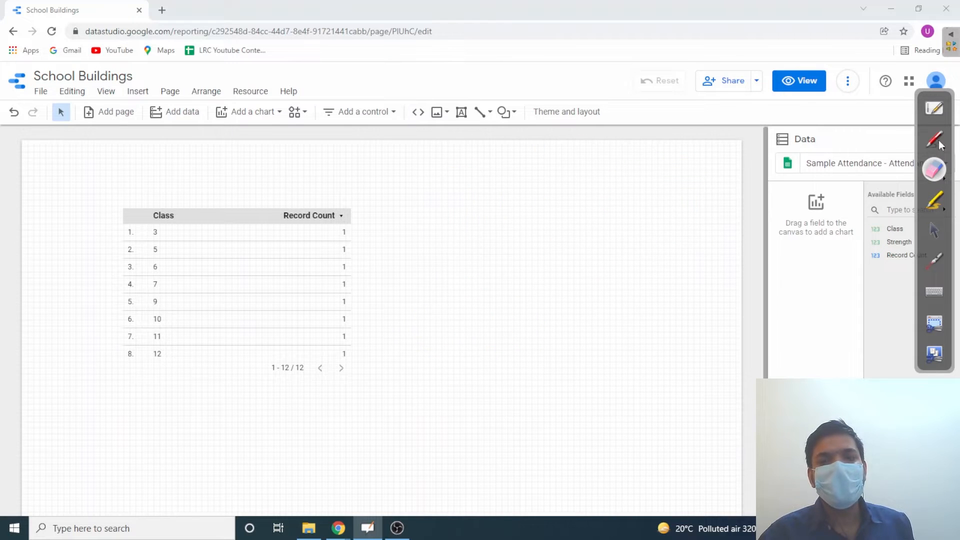
click(933, 230)
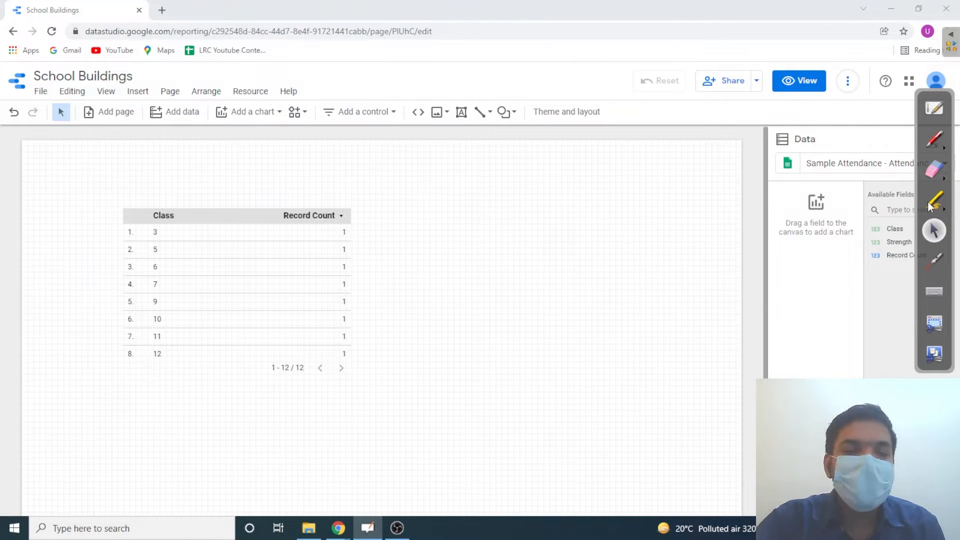
- Replace the table's Record Count metric with Strength, moving the annotation toolbar out of the way, and sort the table by Class ascending
click(215, 206)
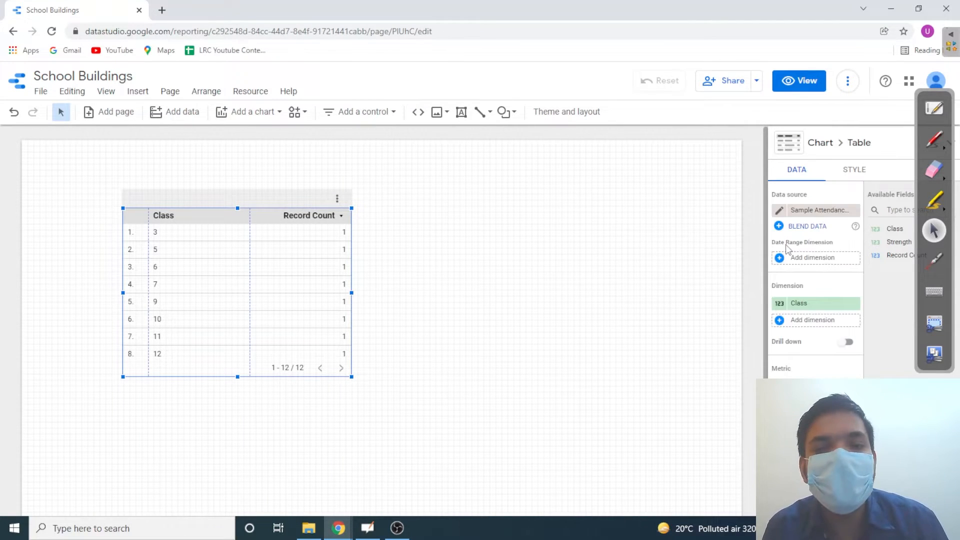
click(815, 386)
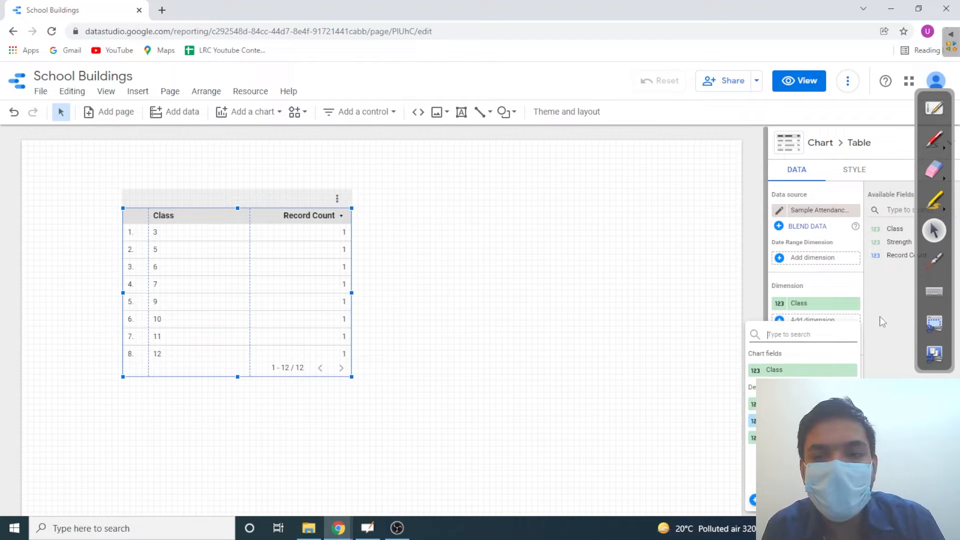
click(882, 340)
drag(919, 275, 959, 300)
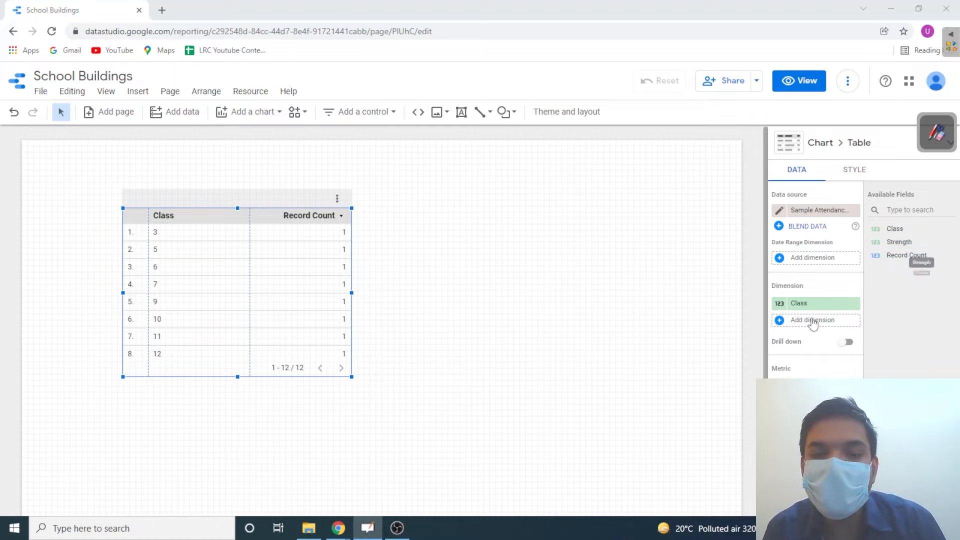
click(820, 387)
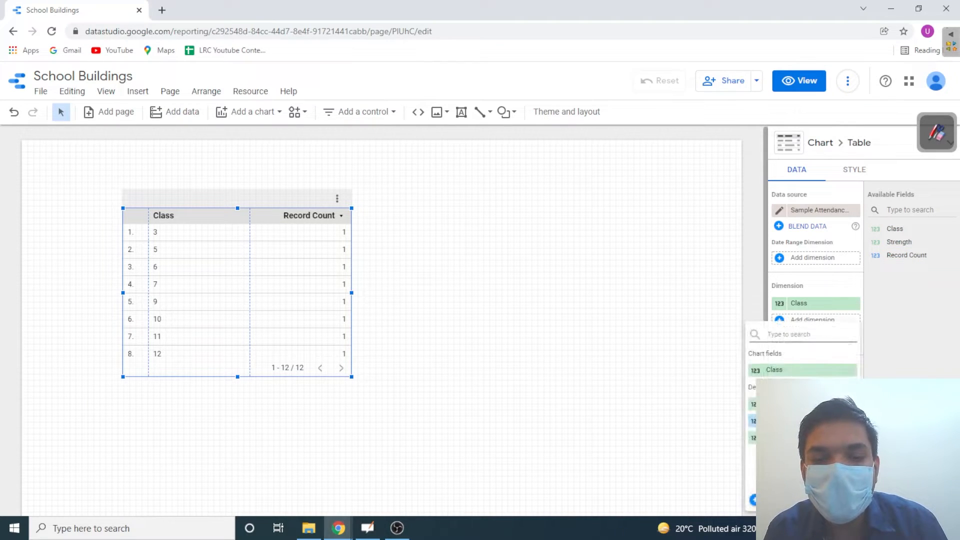
click(802, 438)
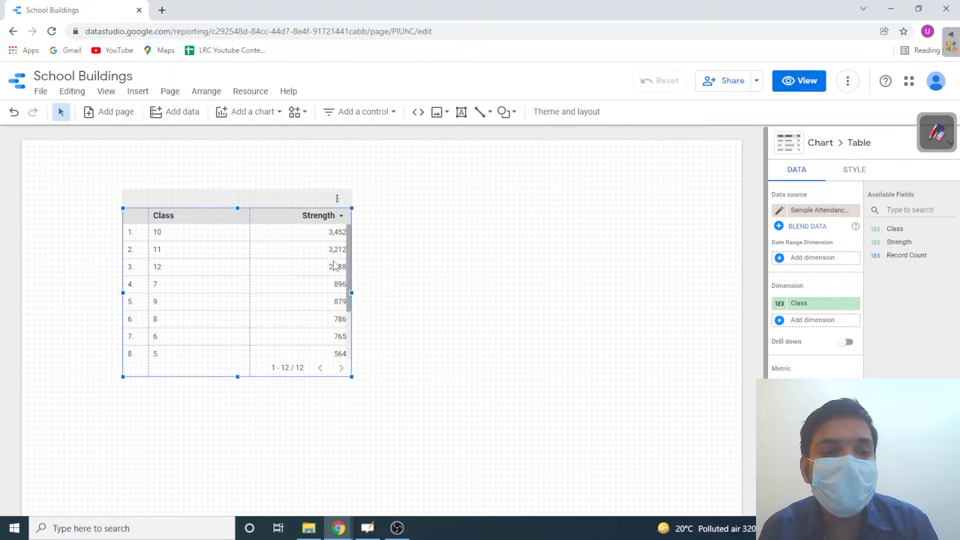
click(164, 216)
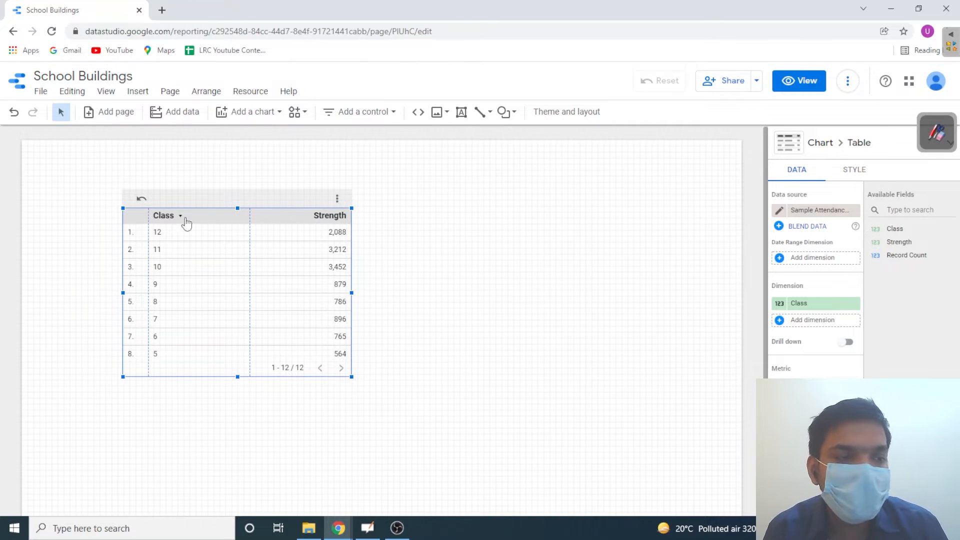
click(182, 220)
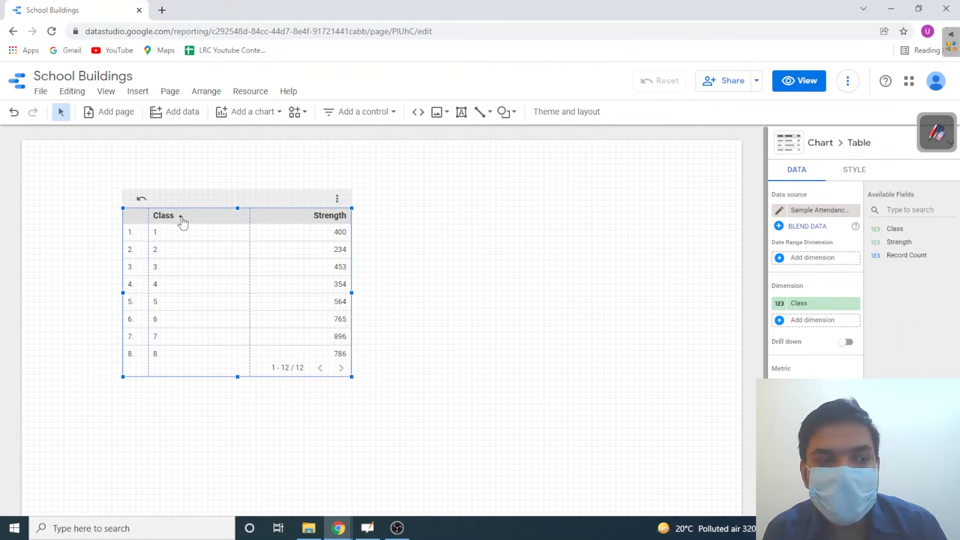
- Extend the table downward so all twelve classes fit, and sort it by Class ascending
drag(238, 377, 242, 508)
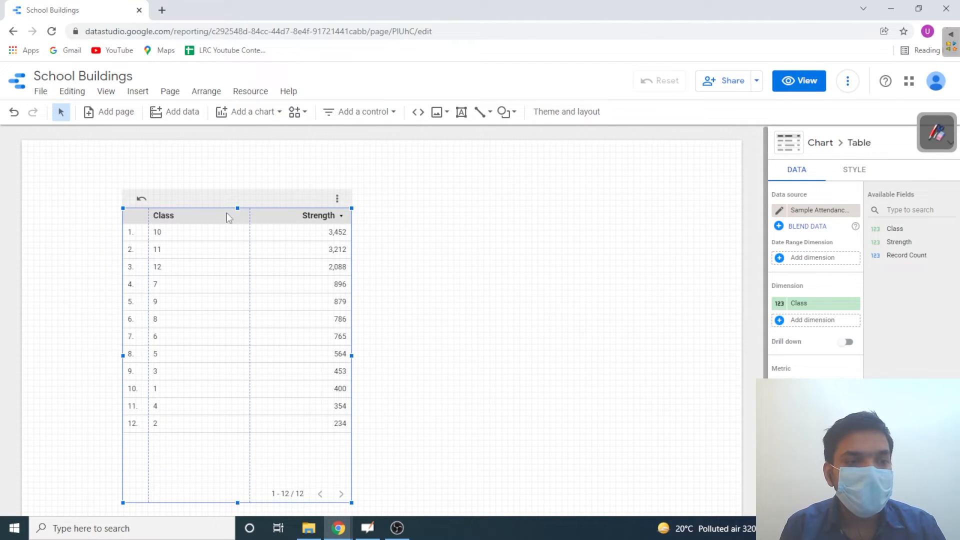
click(178, 216)
click(181, 219)
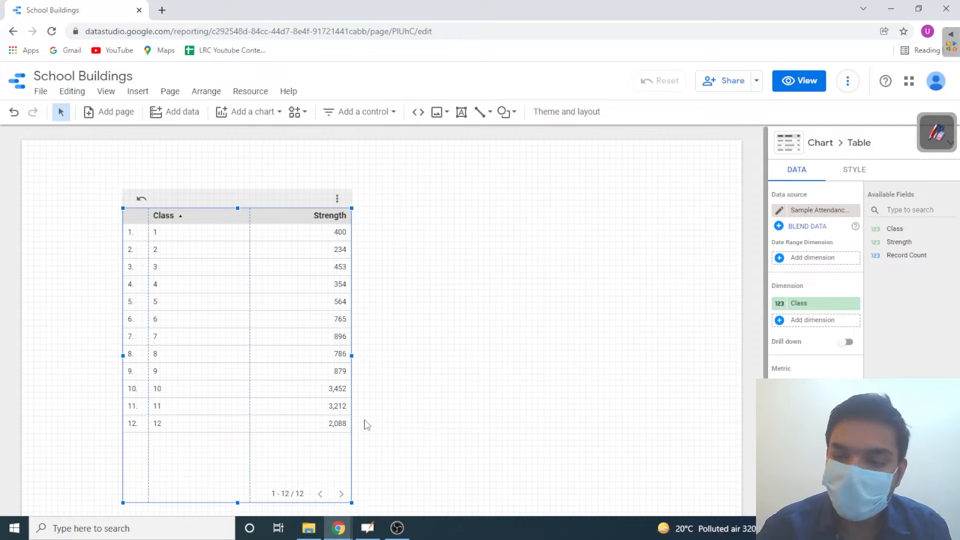
- With the annotation pen, bracket classes 1 to 4, write "Junior" beside the table with an arrow, and add a second arrow below
click(937, 134)
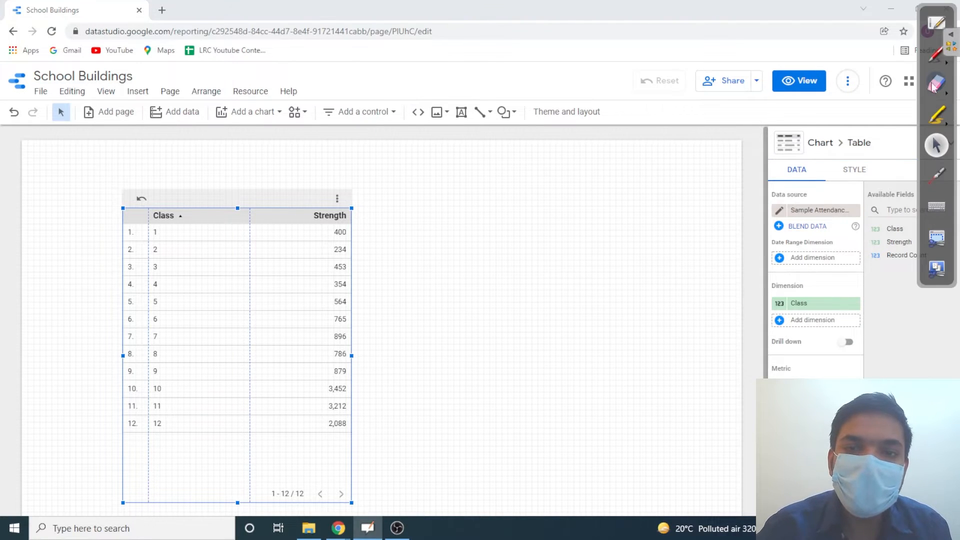
click(935, 52)
mouse_move(390, 243)
mouse_down()
mouse_move(464, 209)
mouse_move(454, 216)
mouse_up()
mouse_move(508, 176)
mouse_down()
mouse_move(499, 208)
mouse_move(508, 174)
mouse_up()
drag(524, 186, 618, 173)
mouse_move(115, 228)
mouse_down()
mouse_move(105, 294)
mouse_move(114, 293)
mouse_up()
mouse_move(401, 270)
mouse_down()
mouse_move(465, 280)
mouse_move(456, 289)
mouse_up()
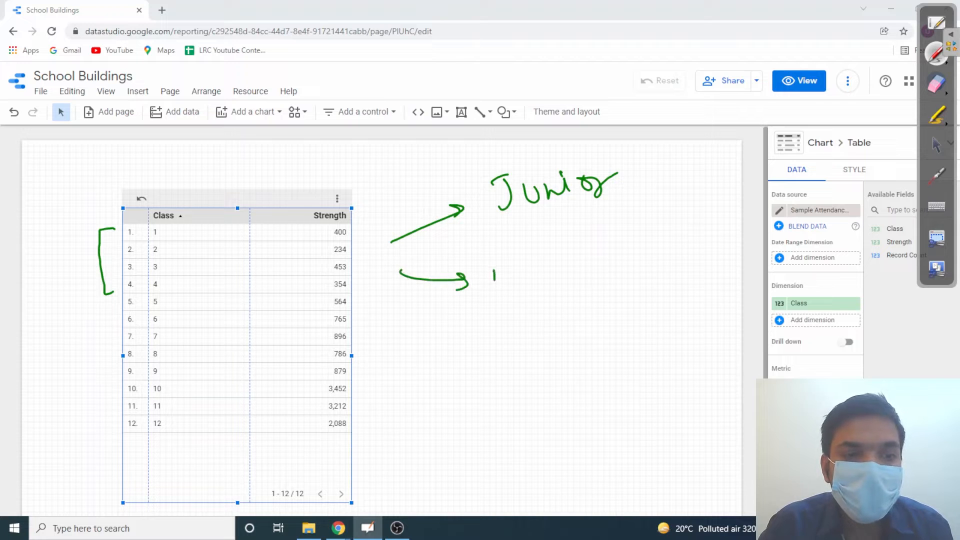
- Write "Middle" and "Senior" below "Junior" with an arrow to "Senior", and bracket classes 5 to 8 and 9 to 12
mouse_move(506, 270)
mouse_down()
mouse_move(542, 276)
mouse_move(567, 258)
mouse_move(603, 253)
mouse_move(621, 277)
mouse_up()
drag(118, 294, 92, 334)
mouse_move(415, 316)
mouse_down()
mouse_move(443, 339)
mouse_move(541, 354)
mouse_move(590, 340)
mouse_up()
mouse_move(115, 366)
mouse_down()
mouse_move(98, 445)
mouse_move(120, 440)
mouse_up()
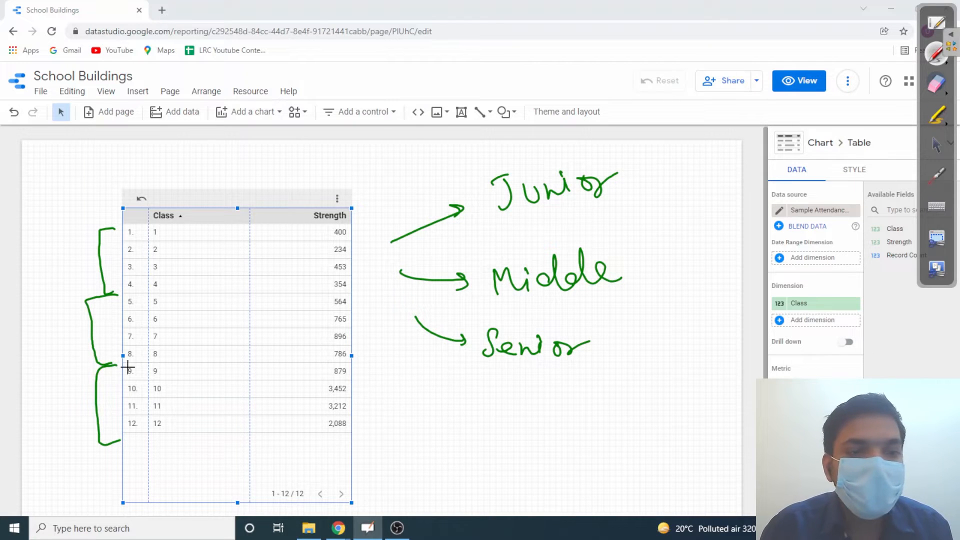
- Underline the handwritten words "Junior", "Middle" and "Senior"
drag(504, 225, 615, 207)
mouse_move(483, 295)
mouse_down()
mouse_move(622, 291)
mouse_move(550, 299)
mouse_up()
drag(470, 354, 571, 360)
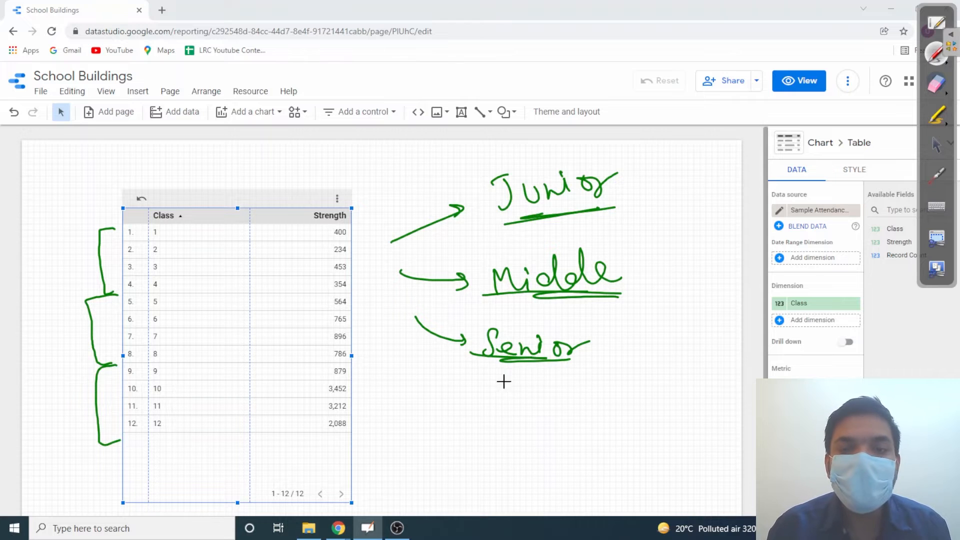
- Change the pen color to blue and write an underlined "CASE Fn" below "Senior"
click(944, 70)
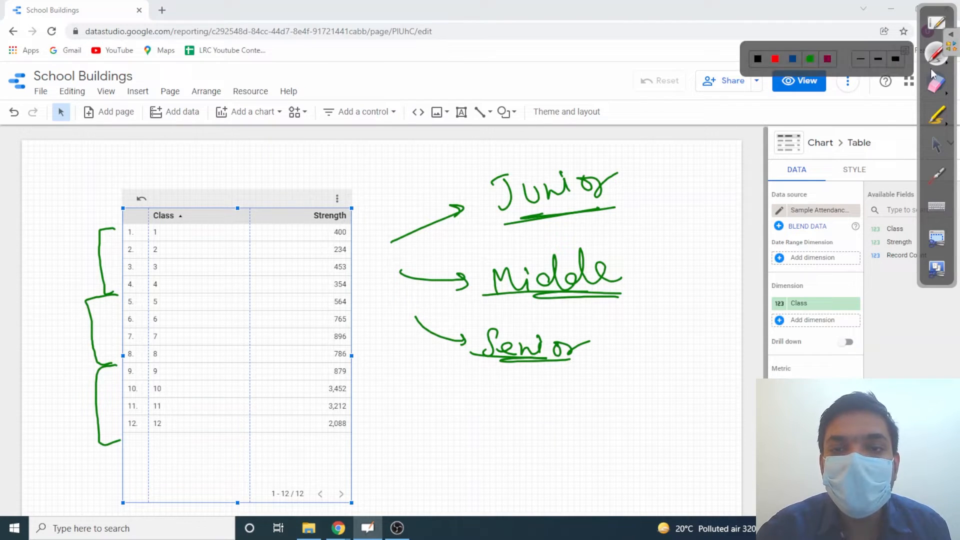
click(792, 59)
drag(465, 396, 472, 417)
mouse_move(475, 418)
mouse_down()
mouse_move(480, 400)
mouse_move(490, 416)
mouse_up()
mouse_move(499, 400)
mouse_down()
mouse_move(492, 412)
mouse_move(522, 421)
mouse_up()
mouse_move(512, 411)
mouse_down()
mouse_move(530, 407)
mouse_move(557, 423)
mouse_move(569, 382)
mouse_up()
drag(556, 411, 571, 405)
mouse_move(575, 404)
mouse_down()
mouse_move(577, 421)
mouse_move(596, 421)
mouse_up()
mouse_move(454, 456)
mouse_down()
mouse_move(623, 438)
mouse_move(424, 464)
mouse_up()
- Clear all the handwritten class group notes from the screen and return to the pointer tool
click(947, 94)
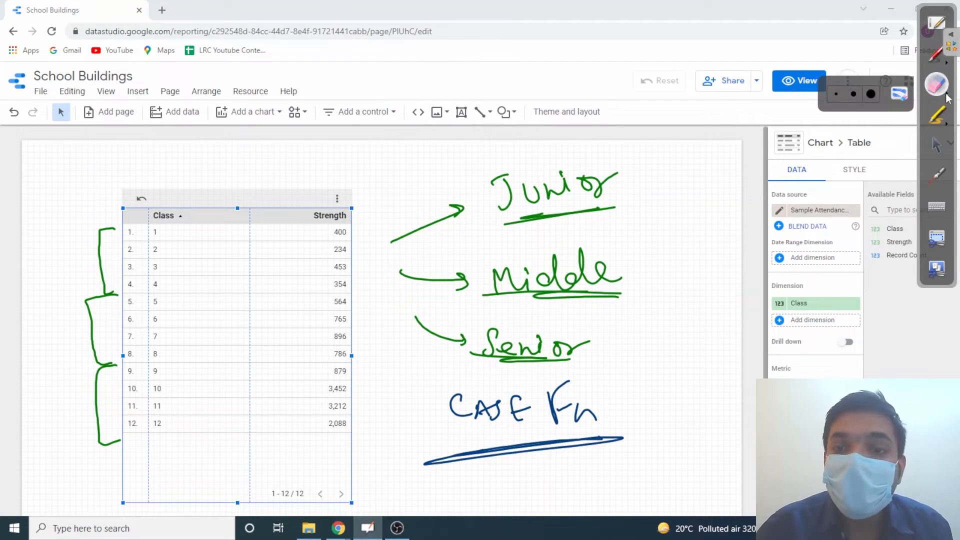
click(904, 100)
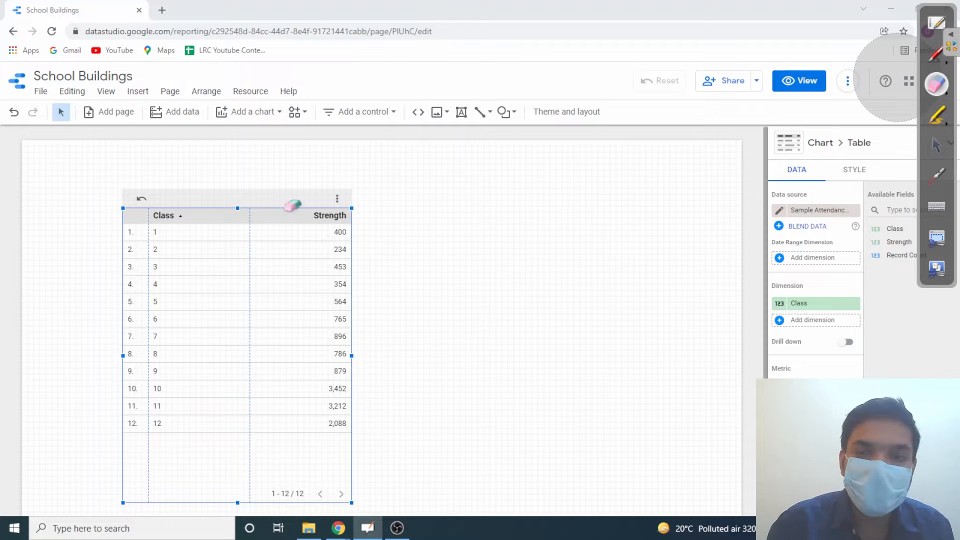
click(937, 145)
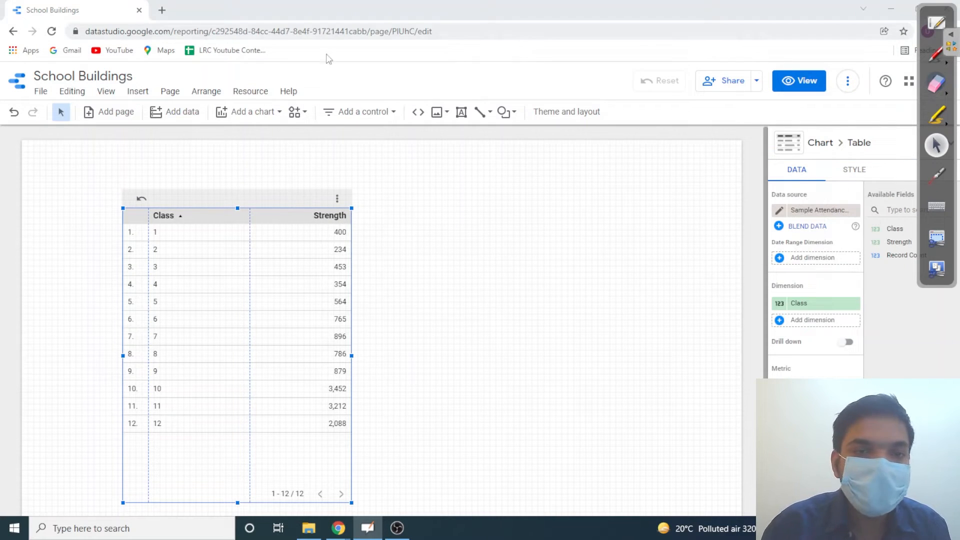
- Select the table and create a new calculated dimension field named "Buildings", placing the cursor in its empty formula
click(338, 138)
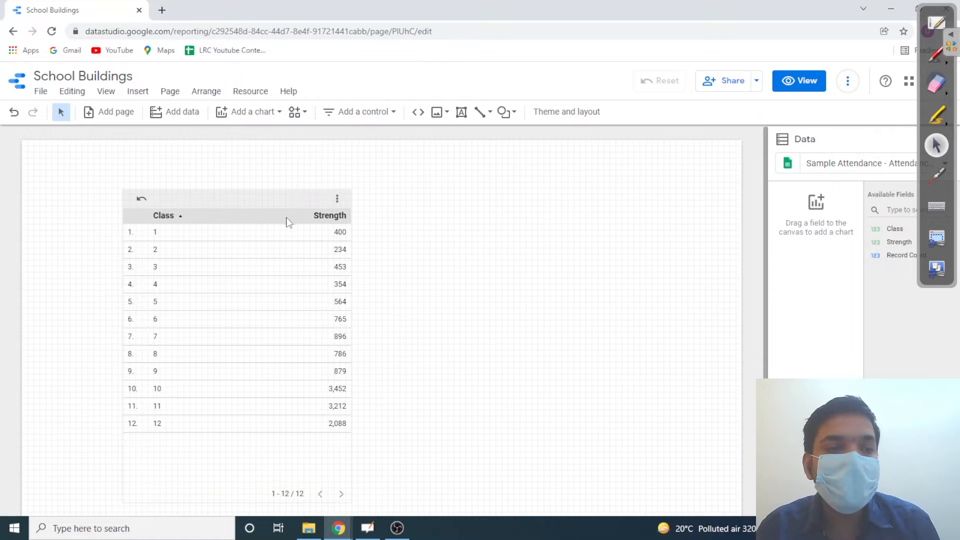
click(308, 218)
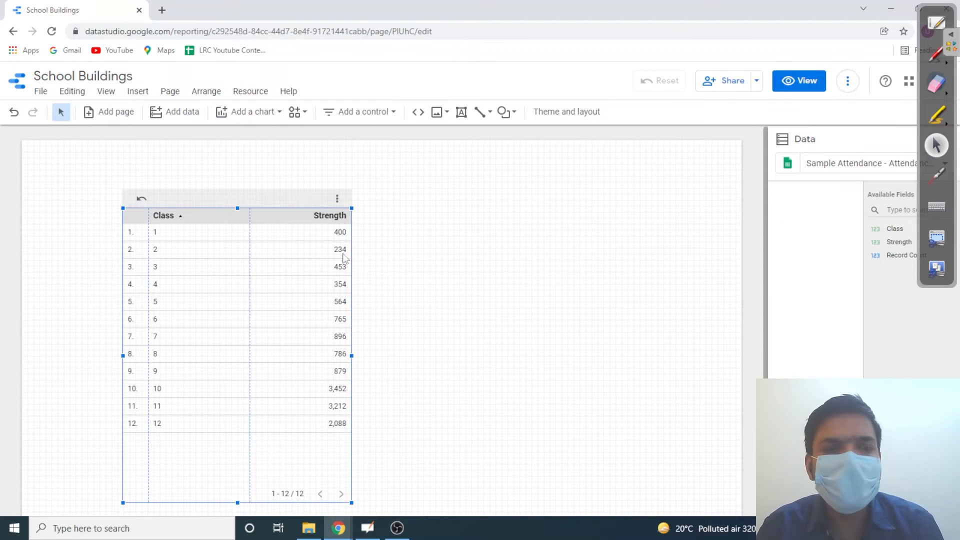
click(320, 260)
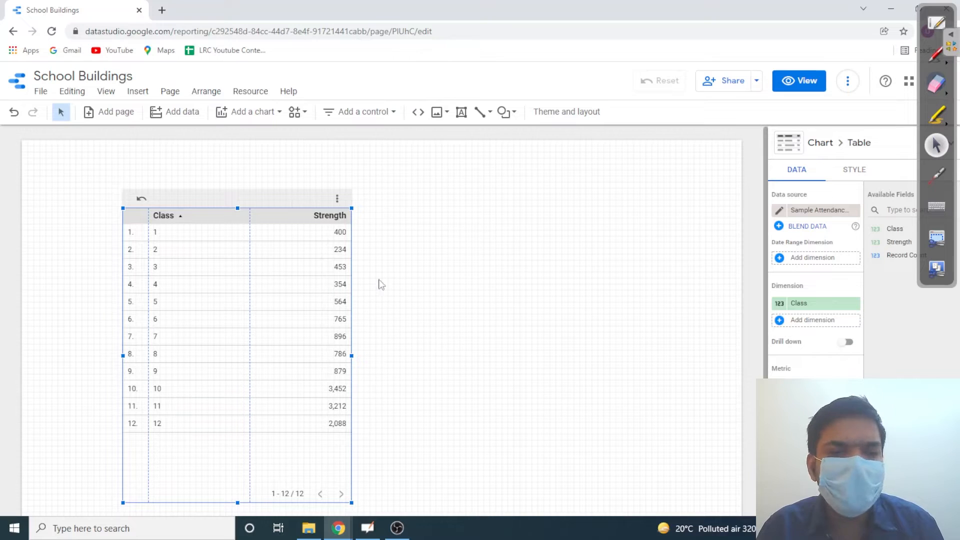
click(779, 321)
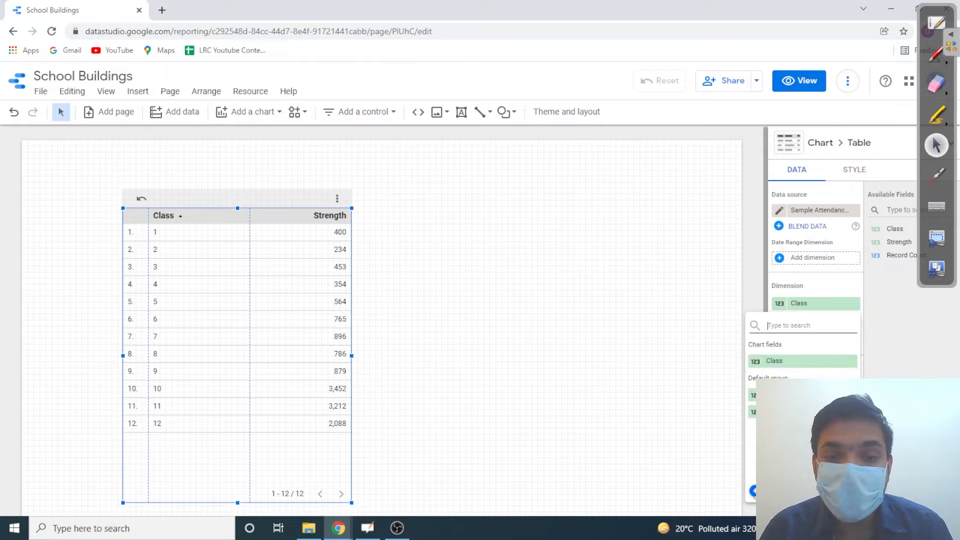
click(753, 492)
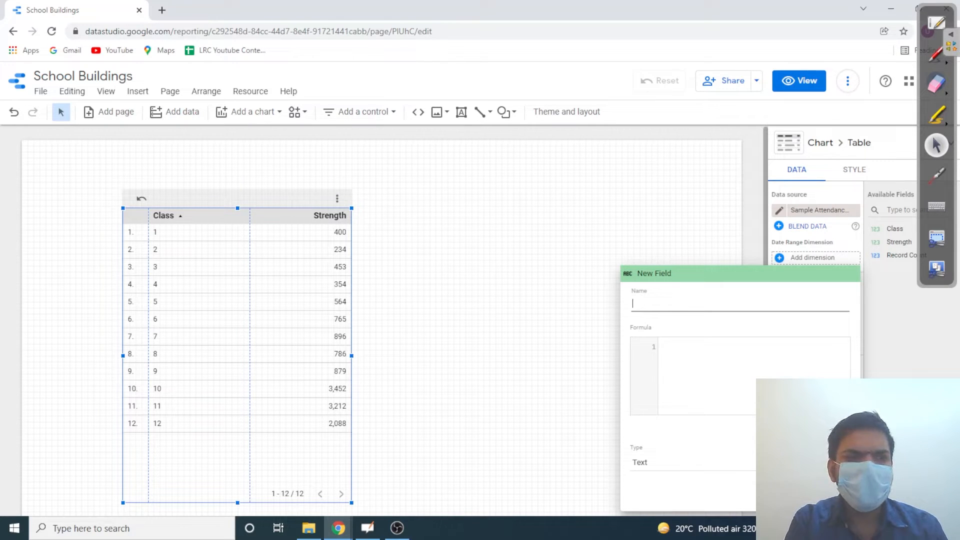
text(Buildings)
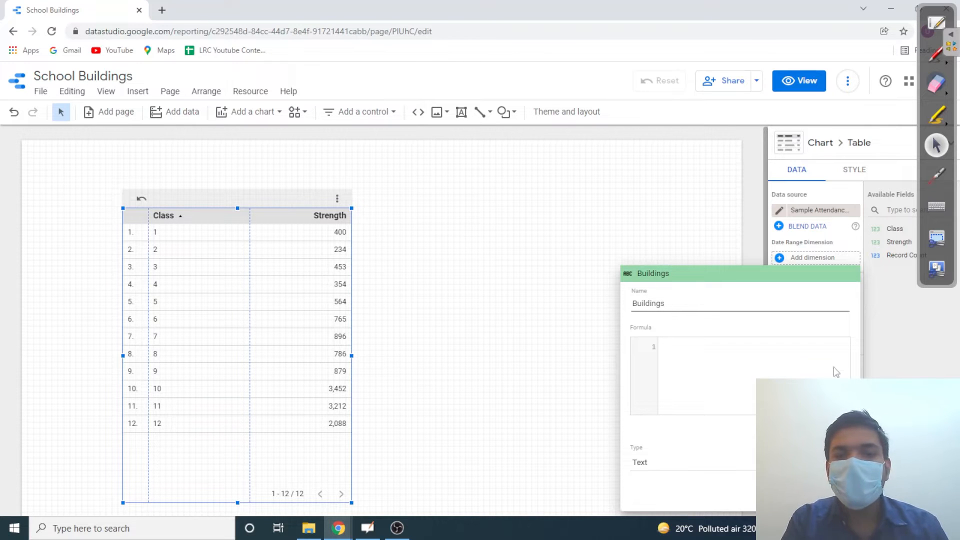
click(776, 319)
click(696, 368)
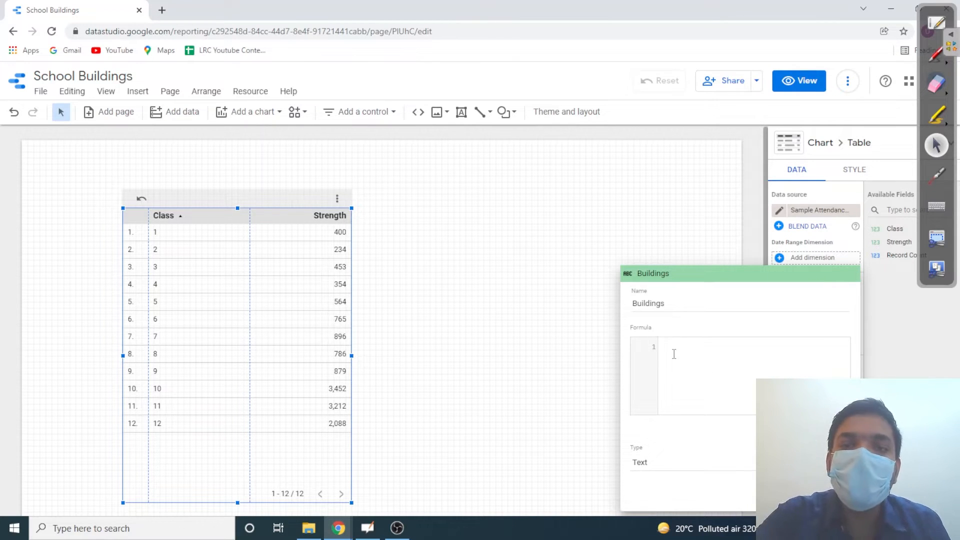
click(942, 68)
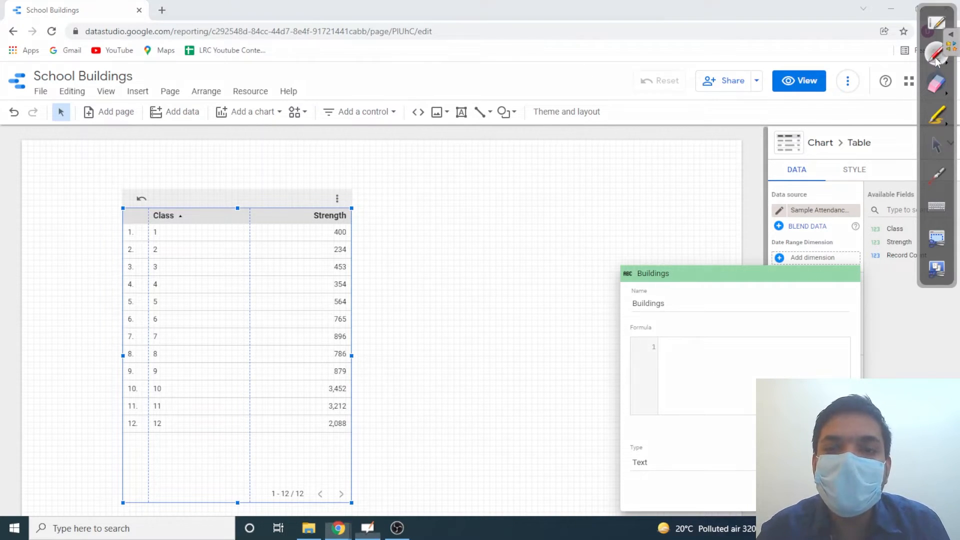
click(950, 69)
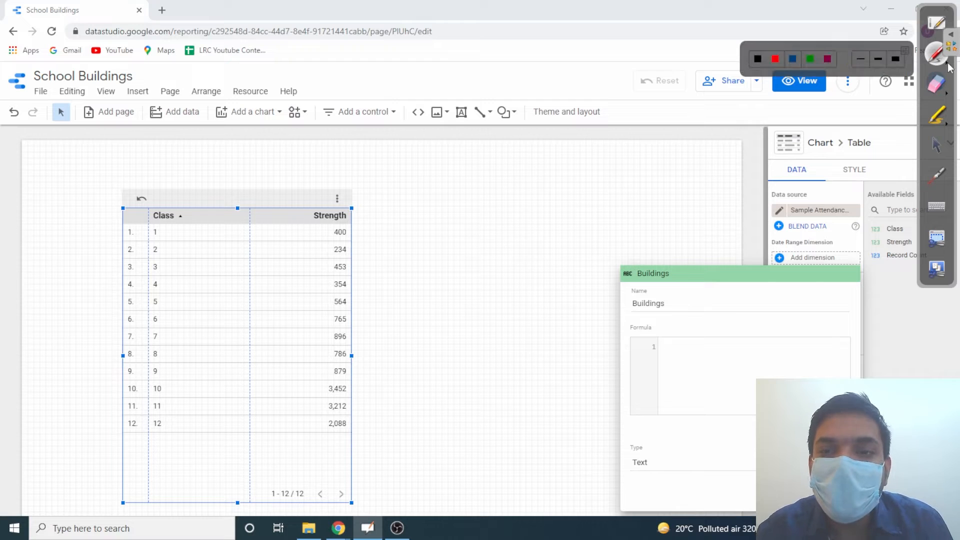
click(794, 60)
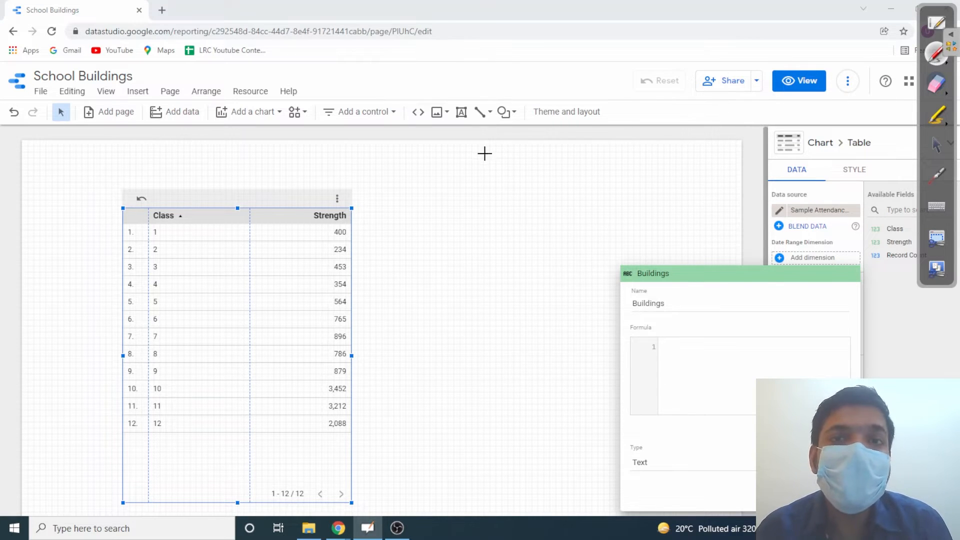
click(938, 148)
- Close the Buildings field editor with its formula left empty
click(716, 276)
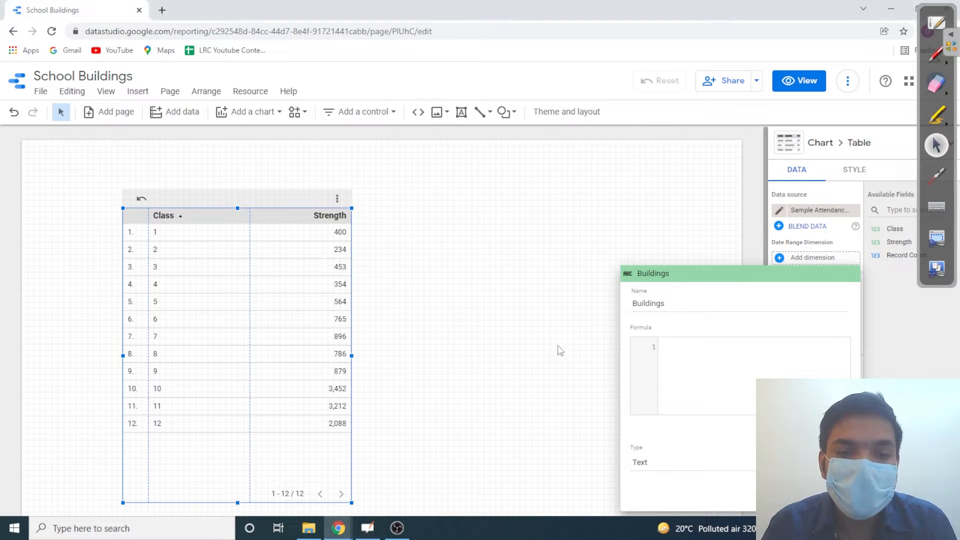
click(557, 347)
- Handwrite "CASE" with an arrow pointing to it beside the table, a dotted line beneath, and "END" below
click(936, 55)
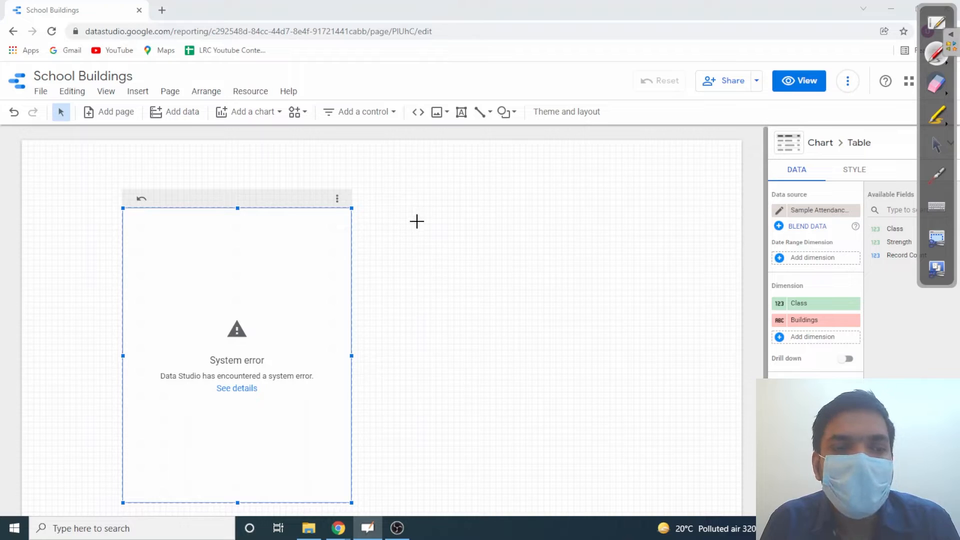
mouse_move(429, 199)
mouse_down()
mouse_move(396, 197)
mouse_move(396, 210)
mouse_move(515, 205)
mouse_up()
mouse_move(548, 186)
mouse_down()
mouse_move(535, 195)
mouse_move(548, 207)
mouse_up()
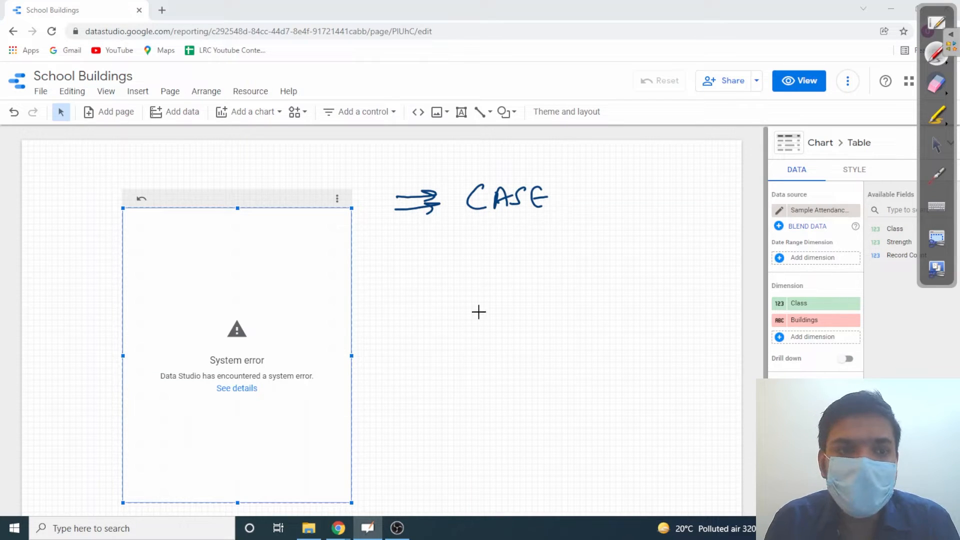
click(558, 212)
click(564, 270)
click(566, 278)
drag(487, 316, 487, 338)
drag(476, 328, 522, 336)
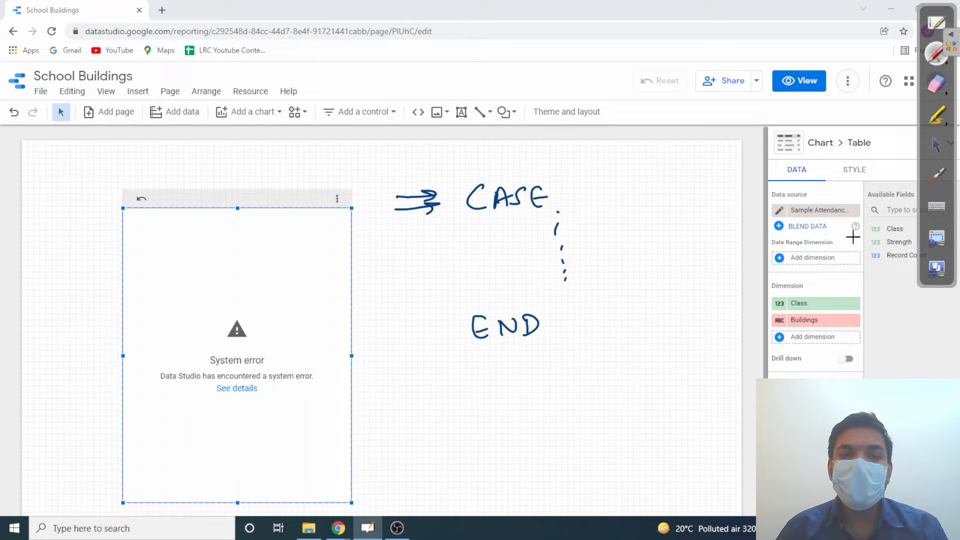
- Erase the dots between "CASE" and "END" and write WHEN "Class" = in their place
click(936, 84)
drag(579, 214, 580, 242)
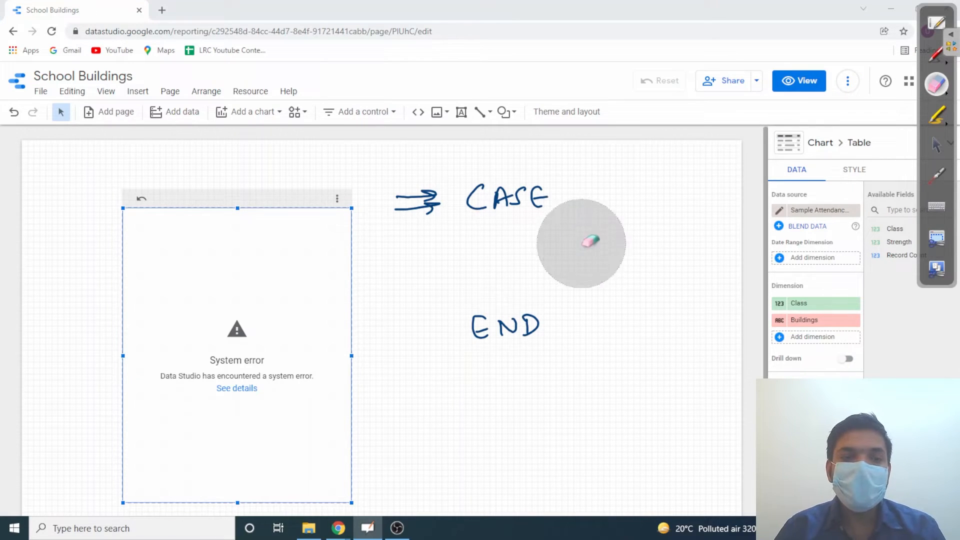
click(937, 53)
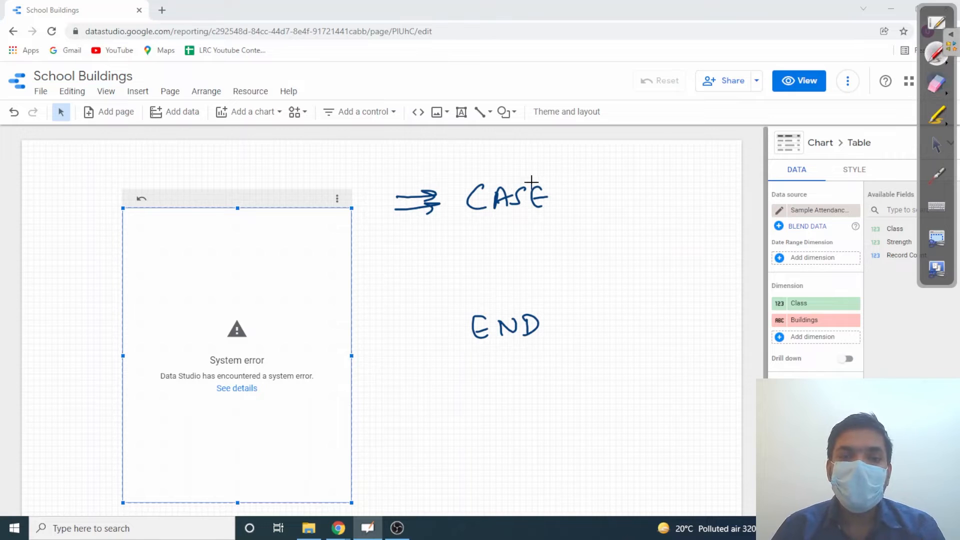
mouse_move(483, 254)
mouse_down()
mouse_move(499, 245)
mouse_move(511, 255)
mouse_up()
mouse_move(518, 251)
mouse_down()
mouse_move(529, 235)
mouse_move(551, 235)
mouse_up()
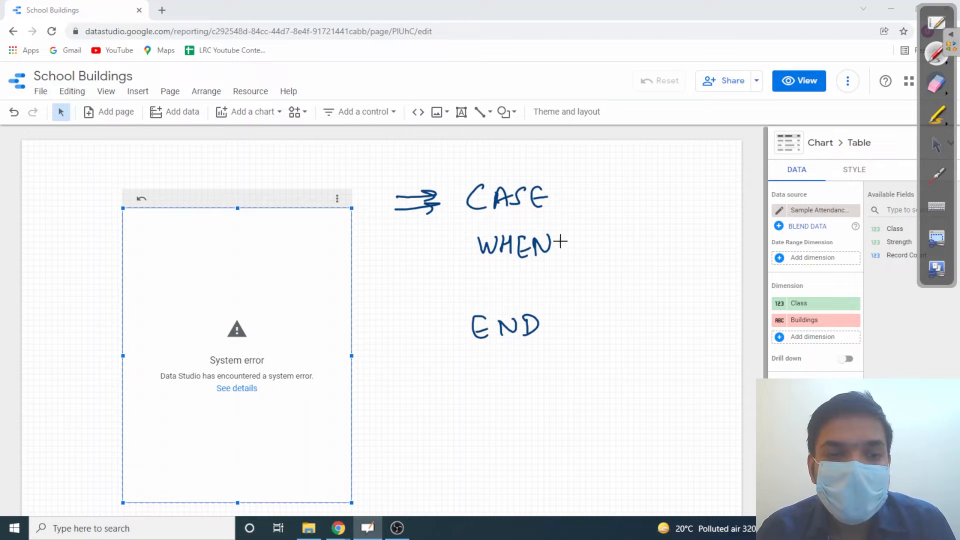
drag(576, 230, 574, 238)
mouse_move(583, 230)
mouse_down()
mouse_move(600, 251)
mouse_move(625, 251)
mouse_up()
mouse_move(634, 235)
mouse_down()
mouse_move(628, 250)
mouse_move(639, 250)
mouse_up()
drag(651, 223, 670, 246)
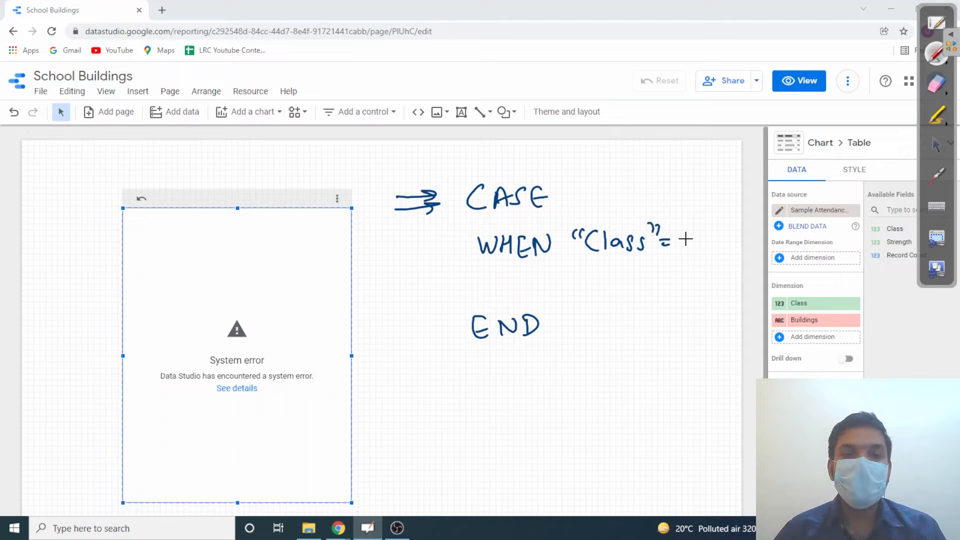
- Switch to the OpenBoard whiteboard and handwrite "CASE" with "END" well below it, undoing one stray stroke
click(934, 25)
mouse_move(264, 121)
mouse_down()
mouse_move(257, 146)
mouse_move(314, 135)
mouse_move(272, 147)
mouse_up()
key(ctrl+z)
mouse_move(273, 129)
mouse_down()
mouse_move(282, 144)
mouse_move(285, 136)
mouse_up()
drag(292, 128, 285, 145)
drag(303, 130, 316, 143)
drag(304, 134, 318, 134)
drag(260, 353, 275, 353)
drag(263, 343, 273, 342)
drag(284, 349, 293, 329)
drag(308, 330, 308, 345)
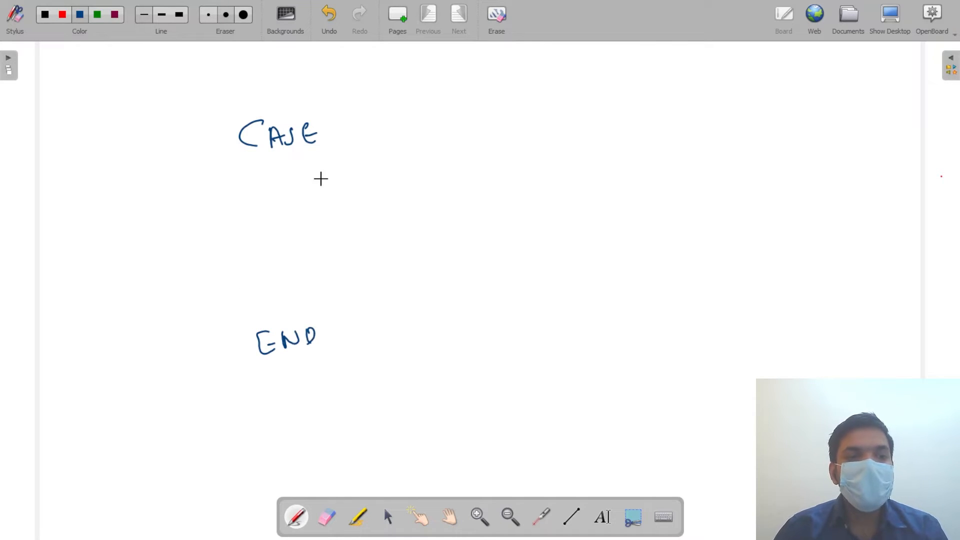
- Handwrite the condition WHEN "Class" = 1 beneath "CASE" on the whiteboard
mouse_move(247, 189)
mouse_down()
mouse_move(267, 188)
mouse_move(271, 205)
mouse_up()
drag(271, 197, 286, 196)
mouse_move(284, 186)
mouse_down()
mouse_move(285, 203)
mouse_move(308, 203)
mouse_up()
drag(296, 195, 381, 176)
mouse_move(402, 173)
mouse_down()
mouse_move(402, 193)
mouse_move(442, 192)
mouse_up()
drag(444, 175, 443, 193)
mouse_move(457, 181)
mouse_down()
mouse_move(451, 193)
mouse_move(469, 174)
mouse_up()
drag(479, 162, 479, 172)
drag(544, 162, 549, 188)
drag(540, 189, 558, 186)
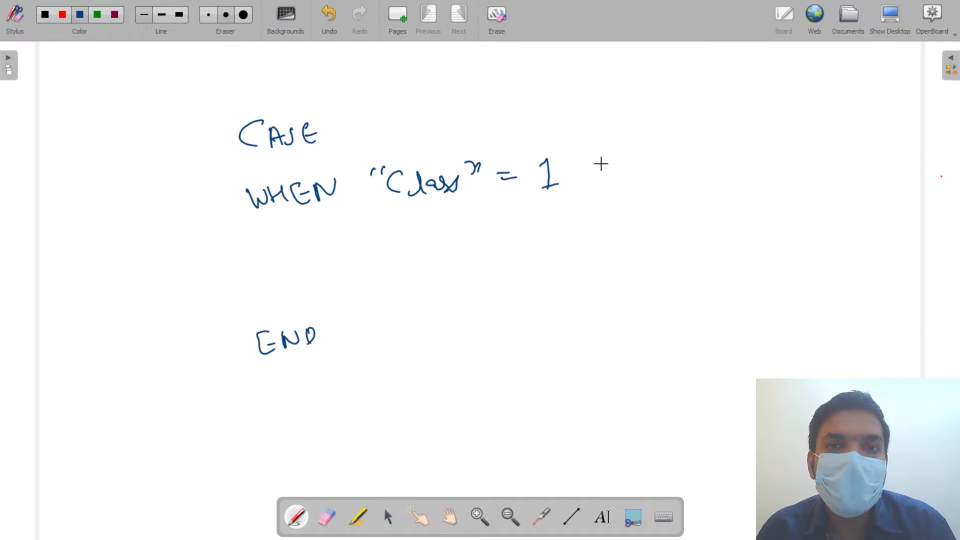
- Complete the first condition line by handwriting THEN "Junior"
mouse_move(582, 160)
mouse_down()
mouse_move(608, 157)
mouse_move(611, 185)
mouse_up()
mouse_move(613, 173)
mouse_down()
mouse_move(624, 170)
mouse_move(623, 186)
mouse_up()
mouse_move(631, 178)
mouse_down()
mouse_move(642, 162)
mouse_move(669, 162)
mouse_up()
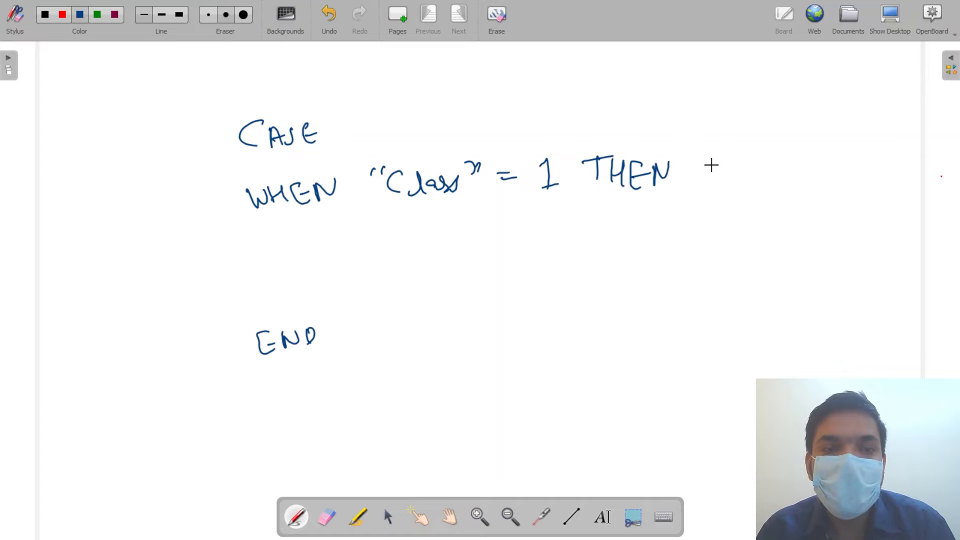
mouse_move(712, 145)
mouse_down()
mouse_move(709, 156)
mouse_move(731, 176)
mouse_up()
drag(735, 151, 756, 149)
drag(811, 174, 844, 166)
mouse_move(849, 151)
mouse_down()
mouse_move(845, 165)
mouse_move(856, 170)
mouse_up()
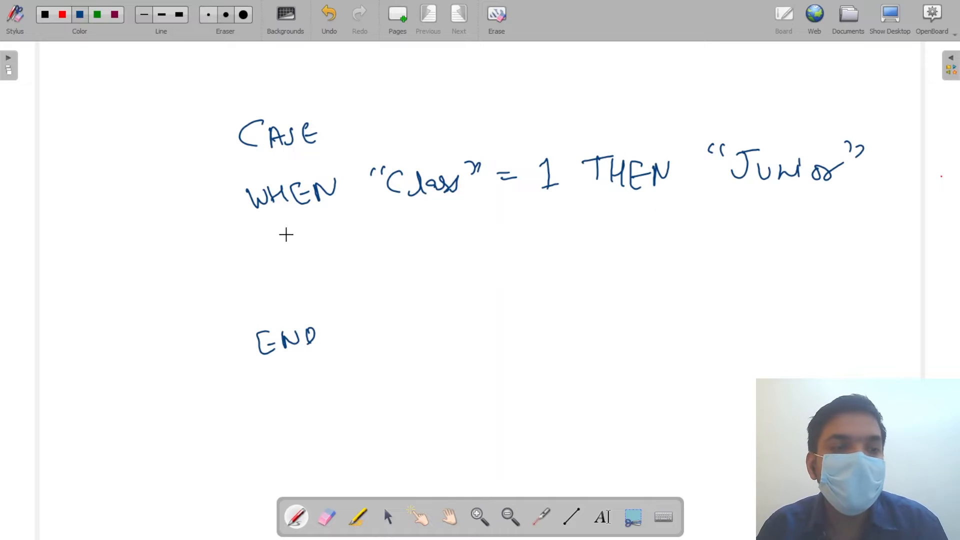
- Add a second handwritten line reading WHEN "Class" = 2 THEN "Junior", with a curved arrow leading to it
mouse_move(213, 208)
mouse_down()
mouse_move(234, 228)
mouse_move(325, 233)
mouse_up()
mouse_move(323, 231)
mouse_down()
mouse_move(334, 216)
mouse_move(347, 230)
mouse_up()
drag(395, 210, 416, 230)
drag(418, 228, 434, 223)
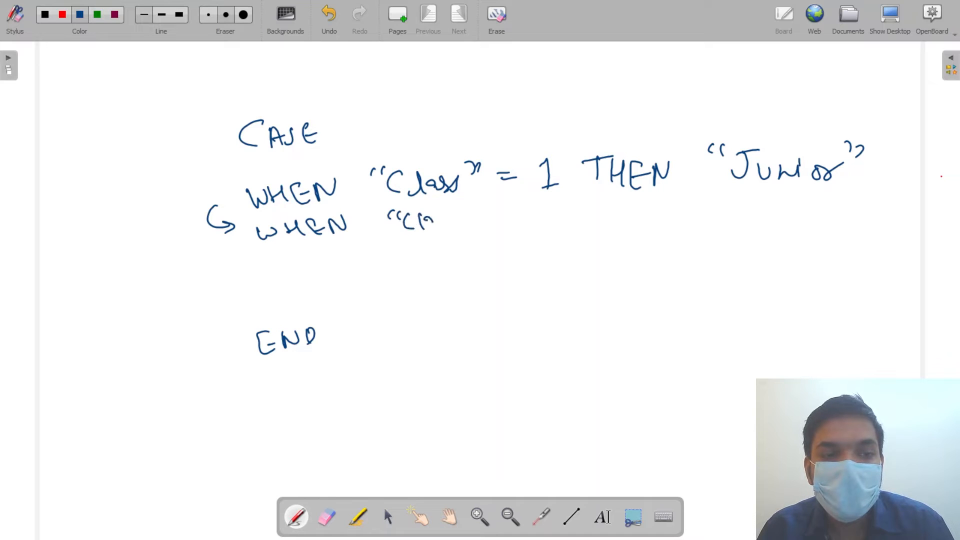
drag(500, 215, 514, 215)
drag(500, 223, 572, 226)
drag(602, 211, 604, 225)
drag(620, 223, 634, 231)
drag(642, 215, 679, 212)
drag(748, 202, 757, 203)
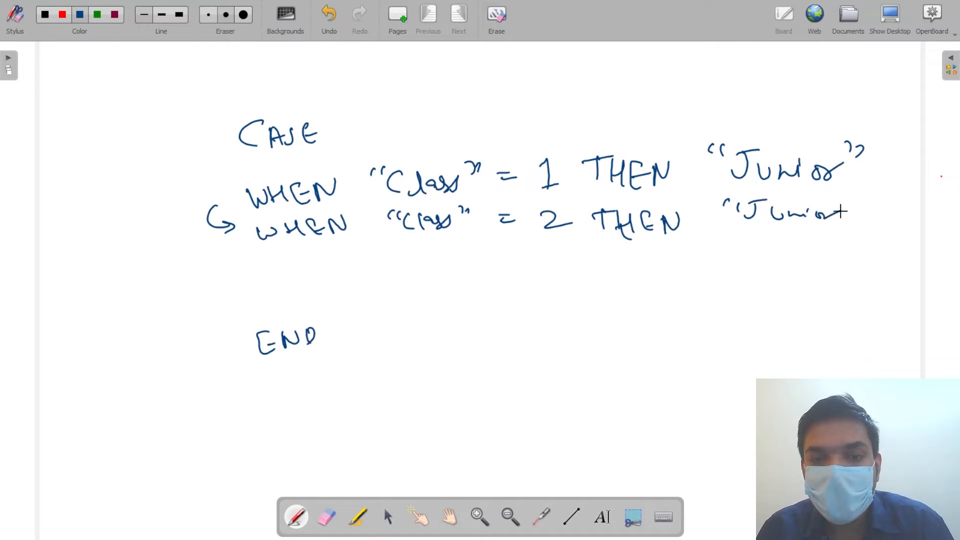
- Handwrite a third condition line with ditto marks for WHEN and "Class", followed by = 5 THEN "Middle"
drag(303, 266, 301, 272)
drag(320, 263, 323, 275)
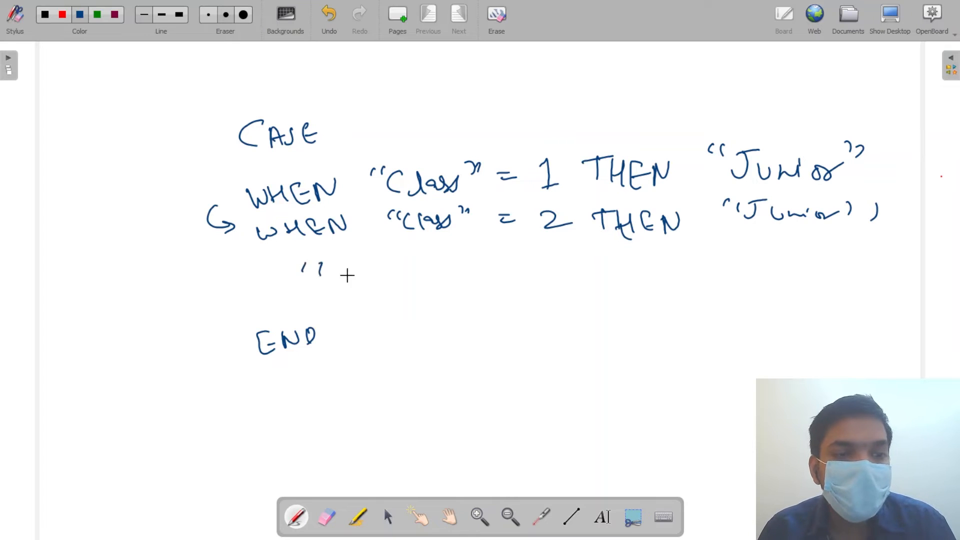
drag(434, 263, 438, 272)
drag(496, 263, 511, 262)
drag(497, 270, 552, 271)
drag(557, 256, 573, 254)
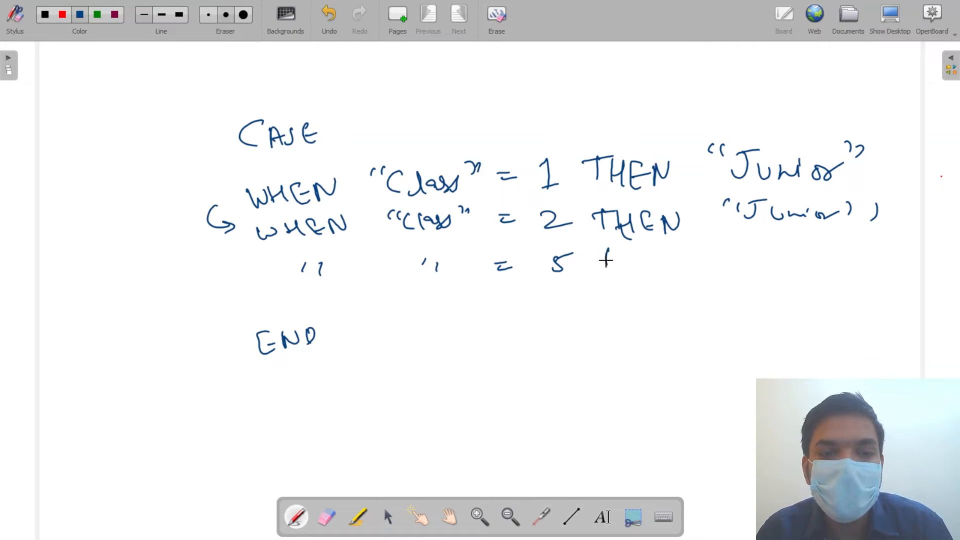
drag(673, 251, 723, 252)
drag(736, 243, 735, 255)
drag(794, 256, 859, 264)
drag(858, 244, 865, 257)
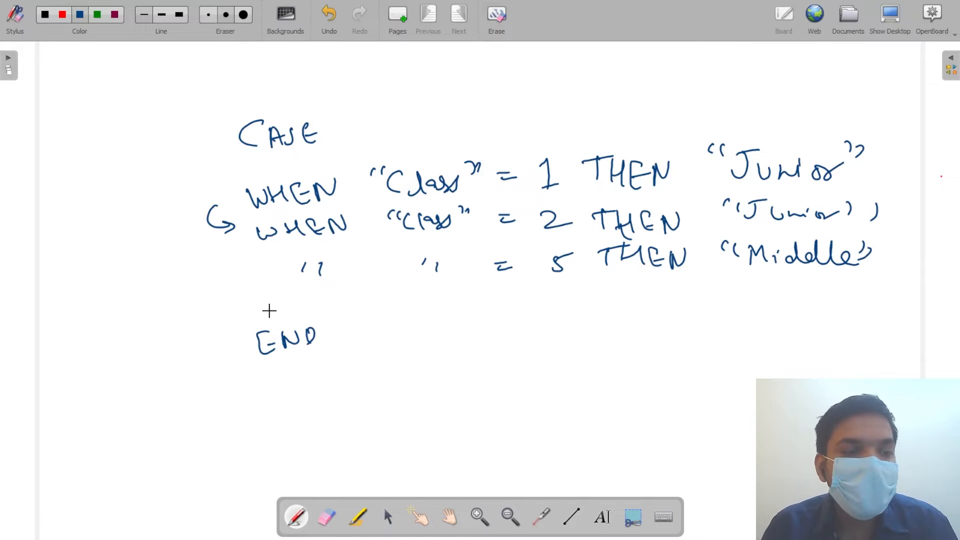
- Handwrite a fourth line reading WHEN "Class" = 12, a ditto mark and "Senior", and bracket the whole block from CASE to END
mouse_move(279, 315)
mouse_down()
mouse_move(284, 301)
mouse_move(333, 318)
mouse_up()
drag(331, 318, 348, 302)
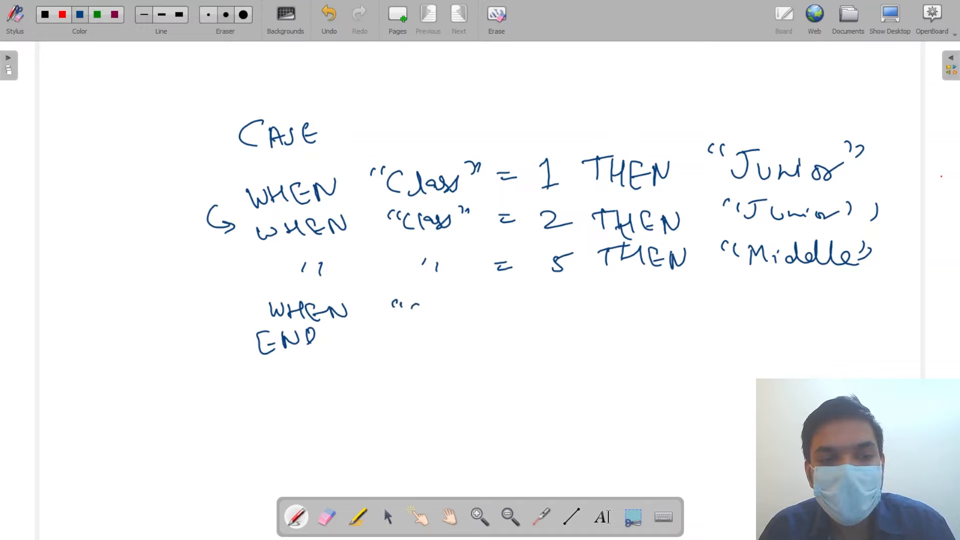
drag(449, 311, 461, 313)
drag(473, 308, 479, 308)
mouse_move(473, 313)
mouse_down()
mouse_move(477, 300)
mouse_move(533, 315)
mouse_up()
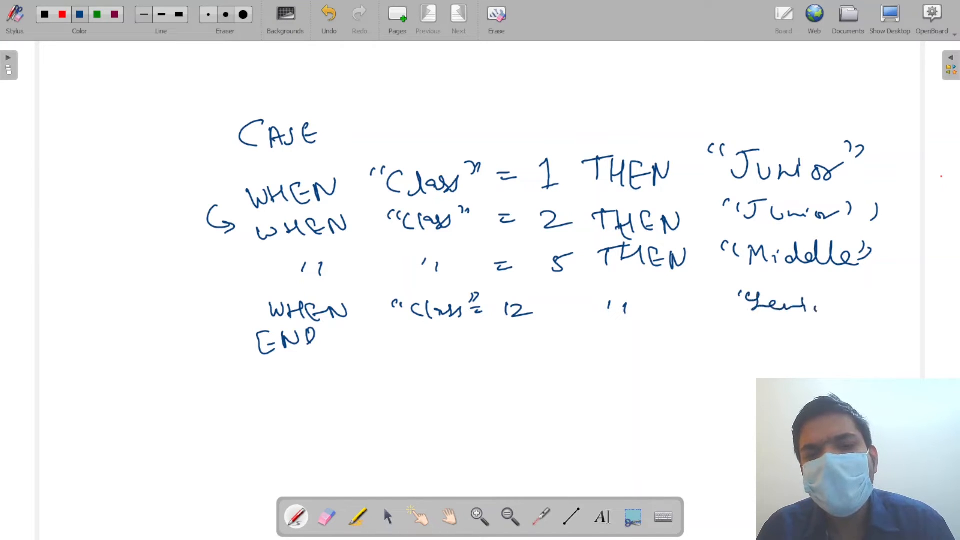
drag(852, 293, 853, 300)
drag(856, 297, 856, 303)
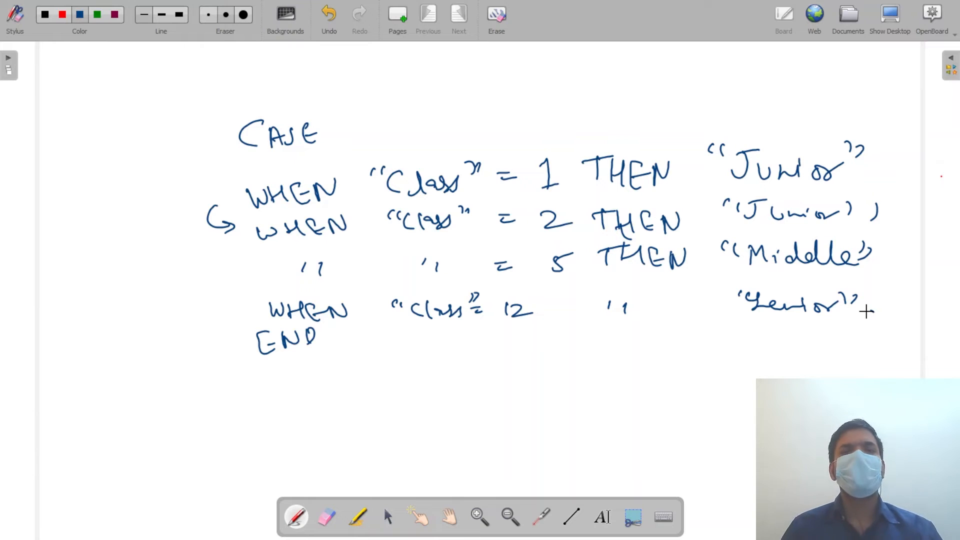
mouse_move(222, 111)
mouse_down()
mouse_move(181, 118)
mouse_move(303, 356)
mouse_up()
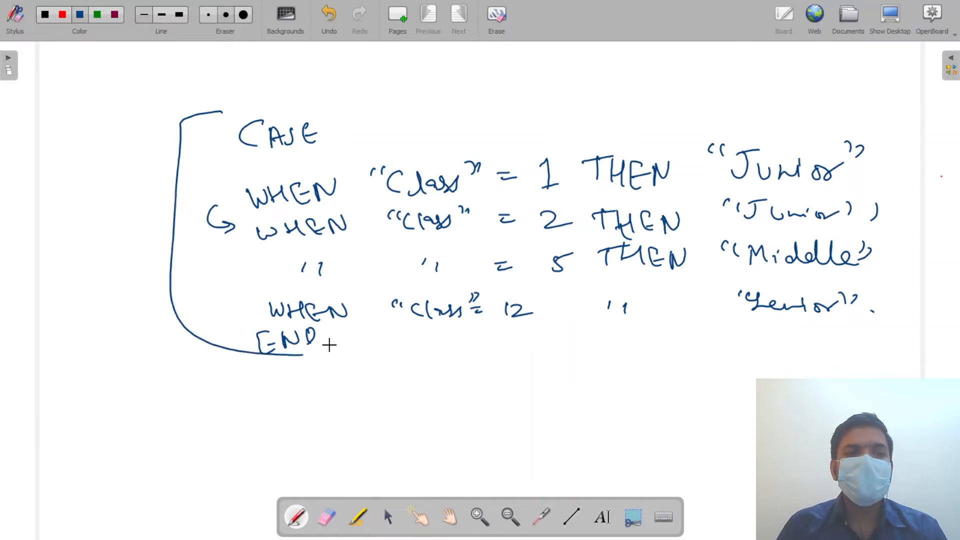
- Clear the whiteboard and handwrite "CASE" again with "END" well below it
click(499, 24)
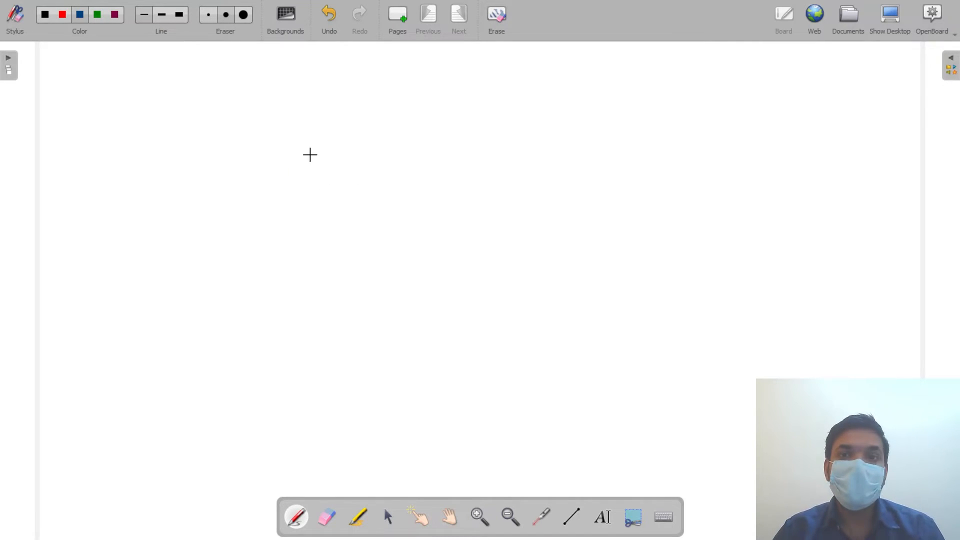
mouse_move(309, 150)
mouse_down()
mouse_move(287, 173)
mouse_move(310, 176)
mouse_up()
mouse_move(319, 162)
mouse_down()
mouse_move(316, 179)
mouse_move(331, 178)
mouse_up()
drag(360, 159, 367, 168)
drag(307, 350, 319, 368)
drag(311, 358, 321, 356)
mouse_move(330, 349)
mouse_down()
mouse_move(330, 366)
mouse_move(344, 347)
mouse_up()
drag(352, 349, 352, 364)
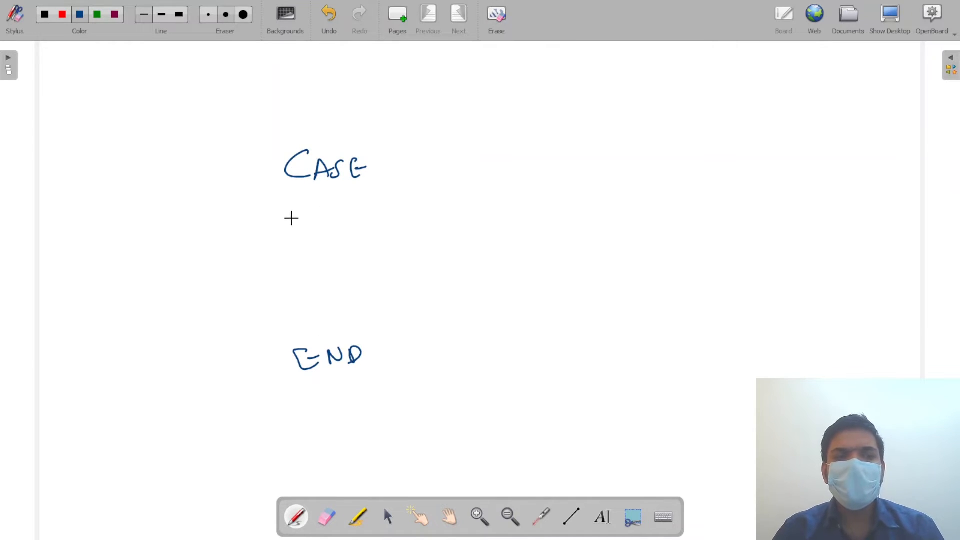
- Handwrite "WHEN" and "THEN" on one line between CASE and END, leaving a gap between them for the condition
drag(320, 210, 328, 223)
drag(326, 216, 341, 209)
mouse_move(361, 205)
mouse_down()
mouse_move(350, 224)
mouse_move(363, 223)
mouse_up()
drag(354, 215, 381, 207)
drag(381, 207, 392, 220)
drag(550, 204, 552, 226)
mouse_move(536, 209)
mouse_down()
mouse_move(559, 202)
mouse_move(567, 224)
mouse_up()
drag(568, 220, 586, 213)
mouse_move(587, 201)
mouse_down()
mouse_move(586, 216)
mouse_move(610, 223)
mouse_up()
drag(605, 215, 645, 200)
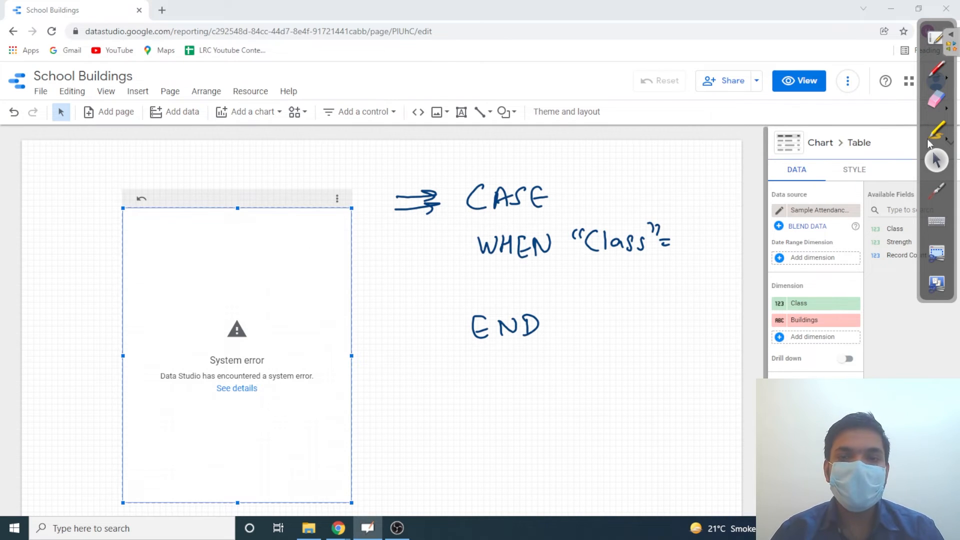
- Erase the handwritten CASE notes overlaid on the School Buildings report and return to the selection pointer
click(936, 99)
mouse_move(834, 129)
mouse_down()
mouse_move(373, 216)
mouse_move(469, 306)
mouse_move(858, 242)
mouse_up()
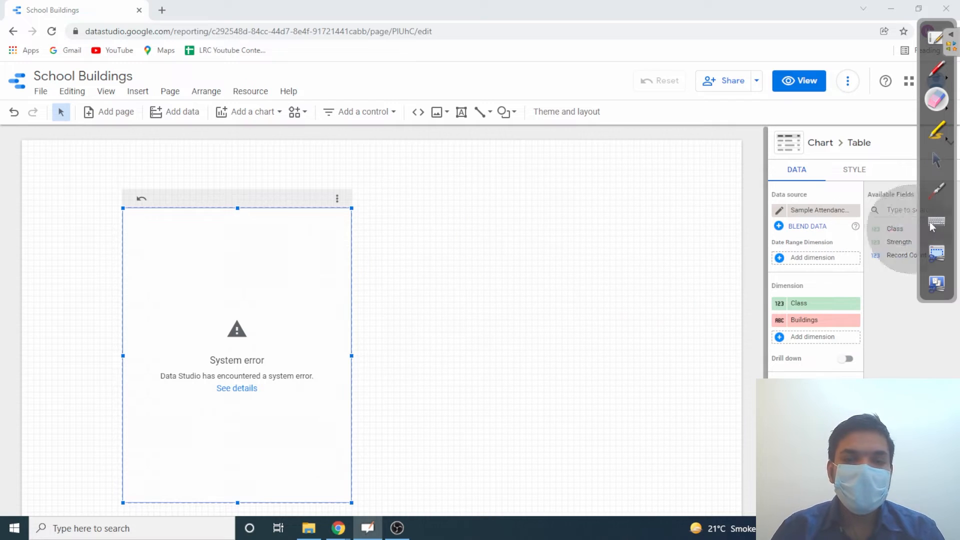
click(935, 161)
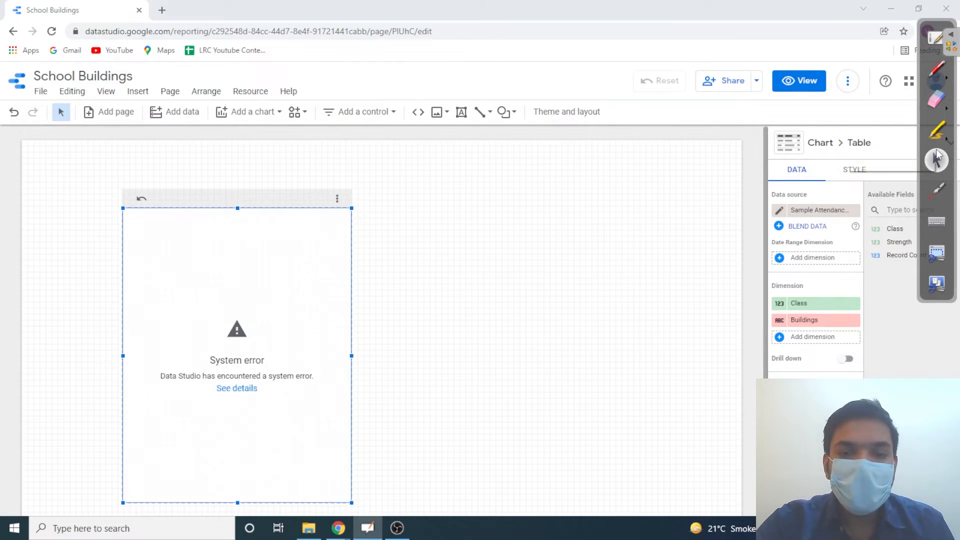
- Open the Buildings calculated field and enter CASE and END in its formula with an empty line between them
click(780, 320)
click(682, 397)
text(CASE)
key(Return)
key(Return)
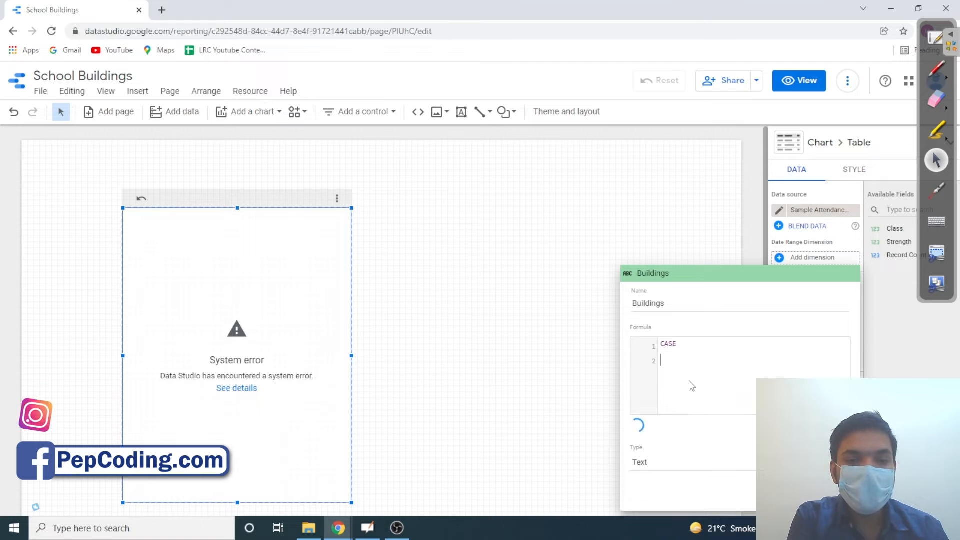
text(END)
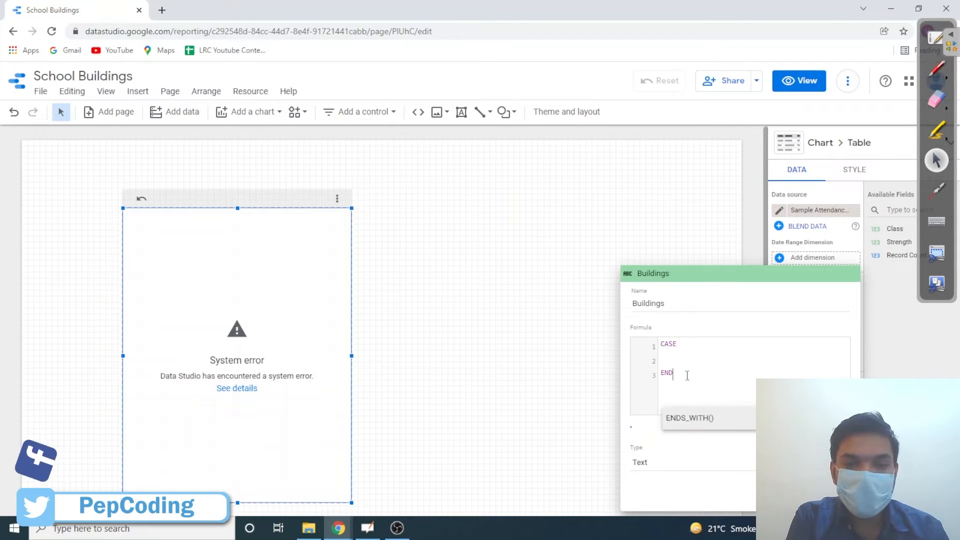
- Fill the empty formula line with WHEN Class = 1 THEN "Junior", enclosing the result in double quotes
click(677, 356)
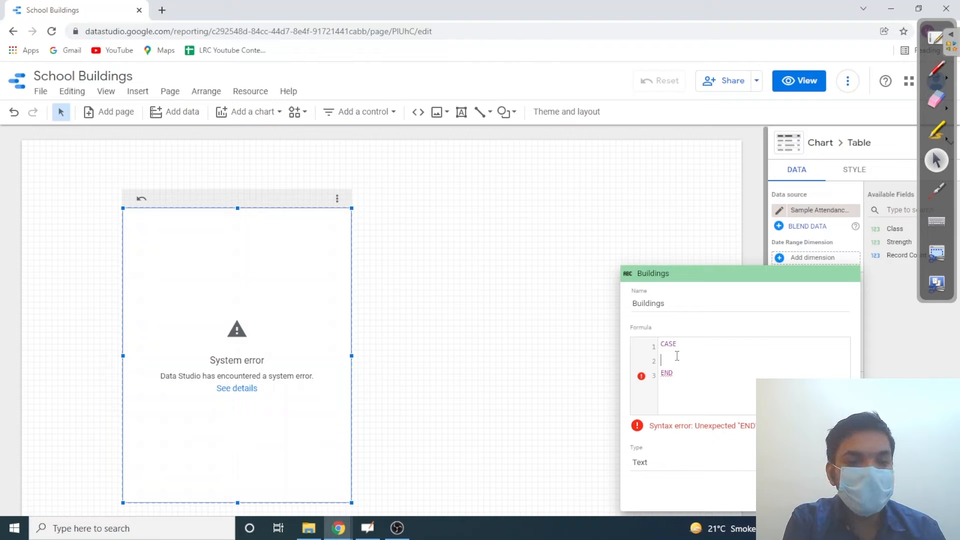
text(WHEN)
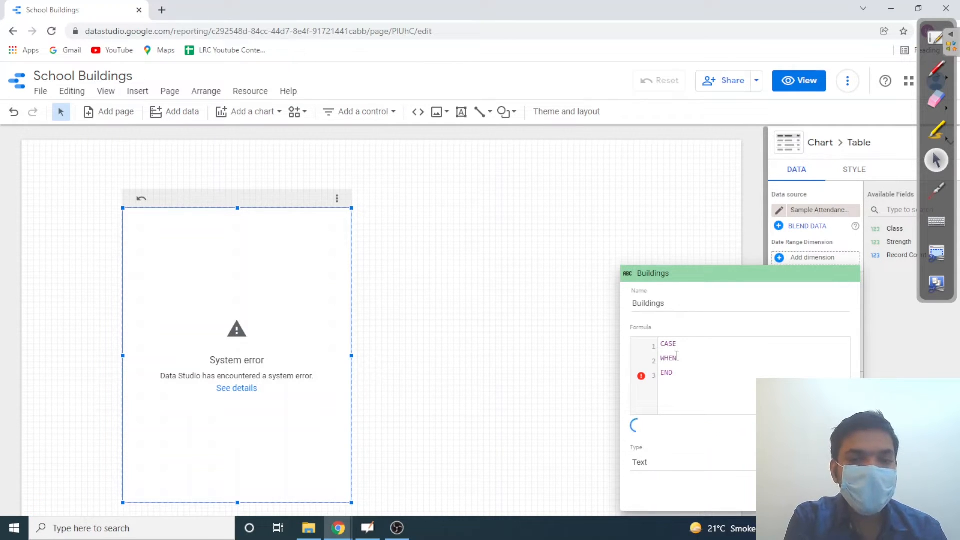
text( Class)
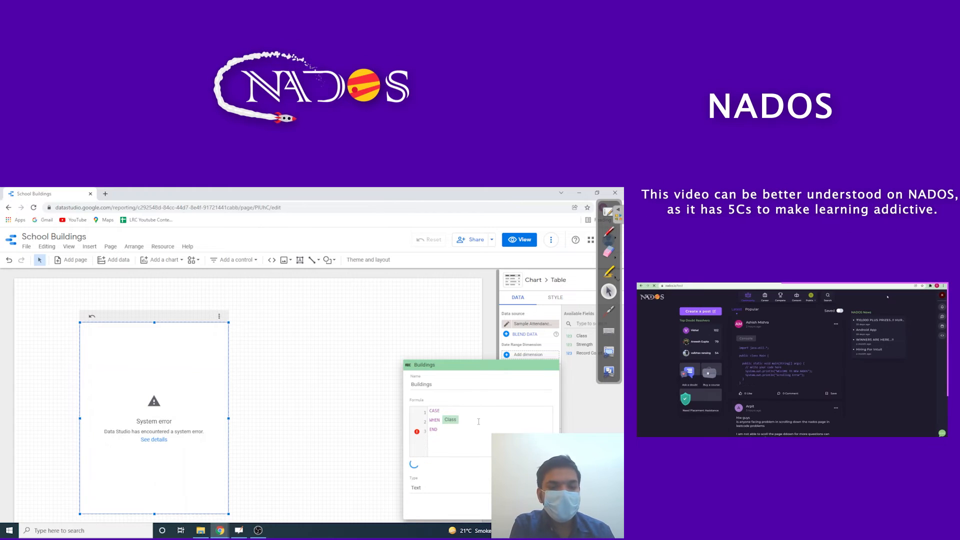
text(= 1)
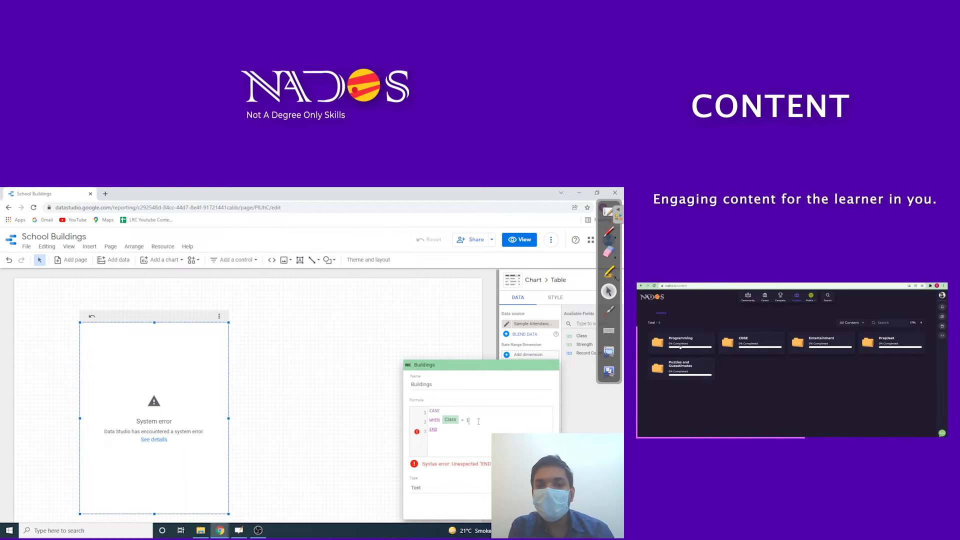
text( T)
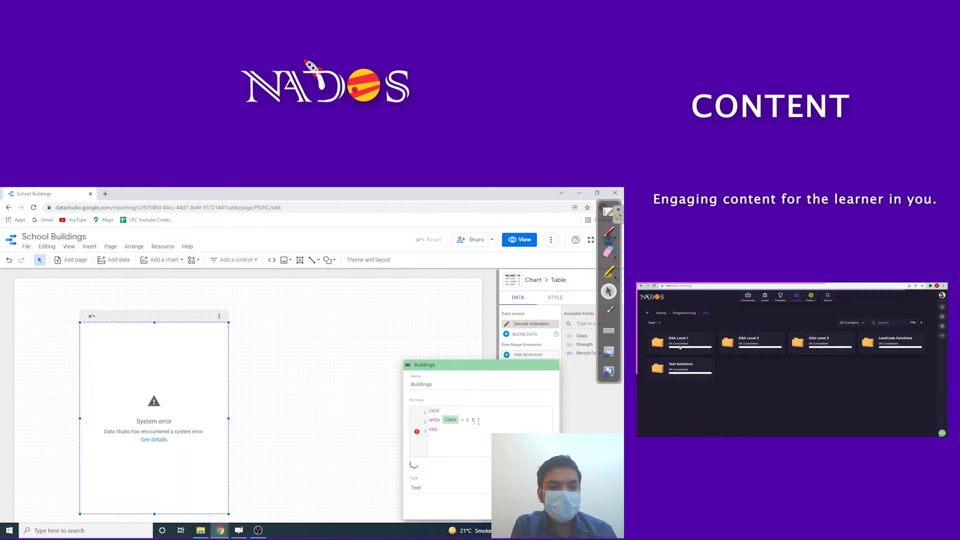
text(HEN)
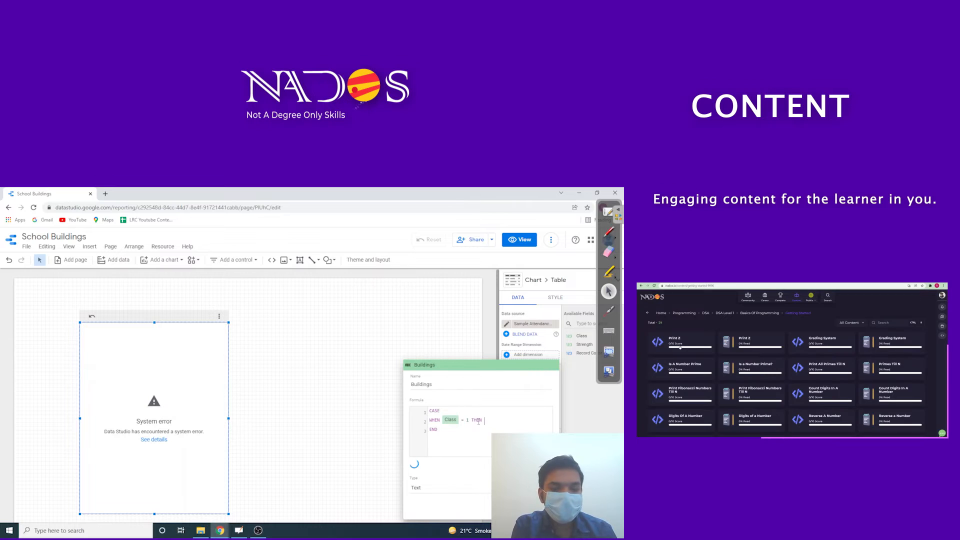
text( Junior)
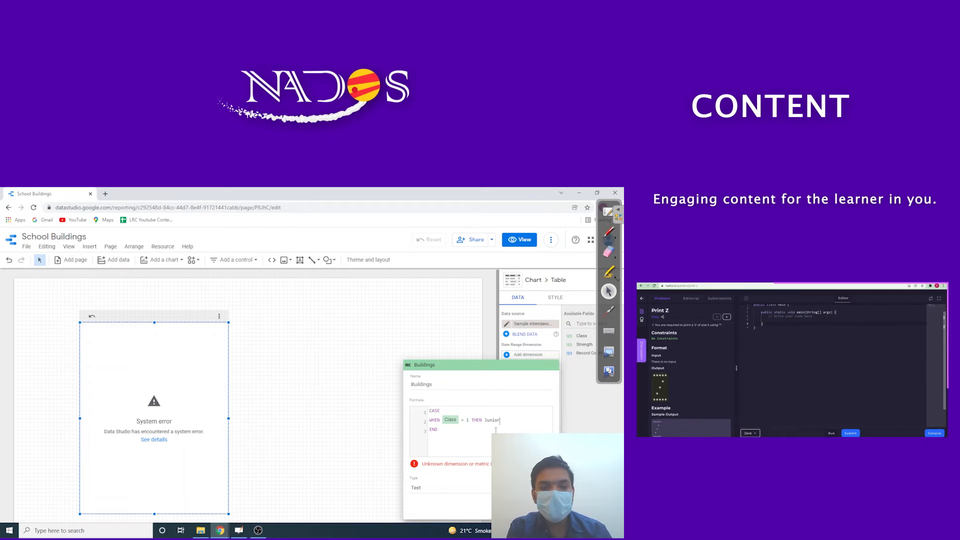
drag(499, 420, 484, 421)
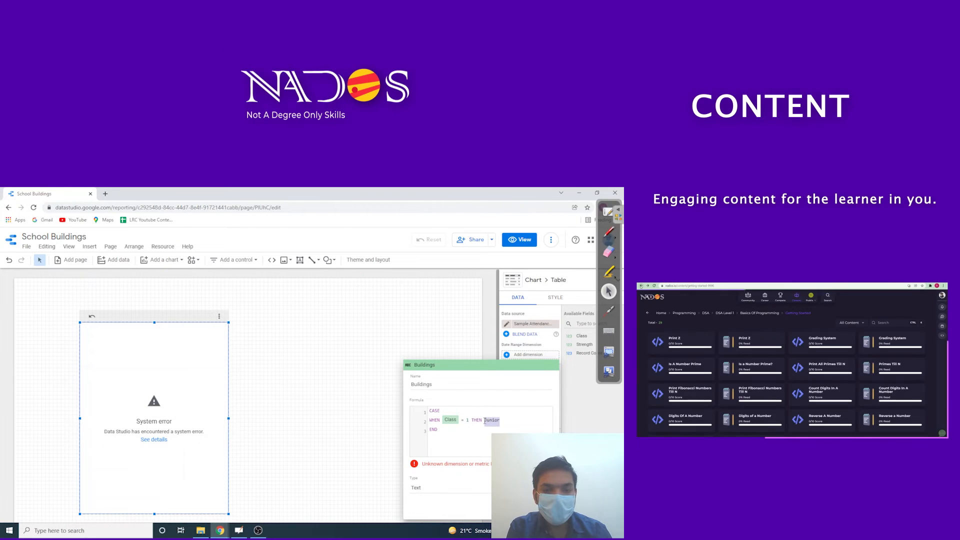
text("Junior")
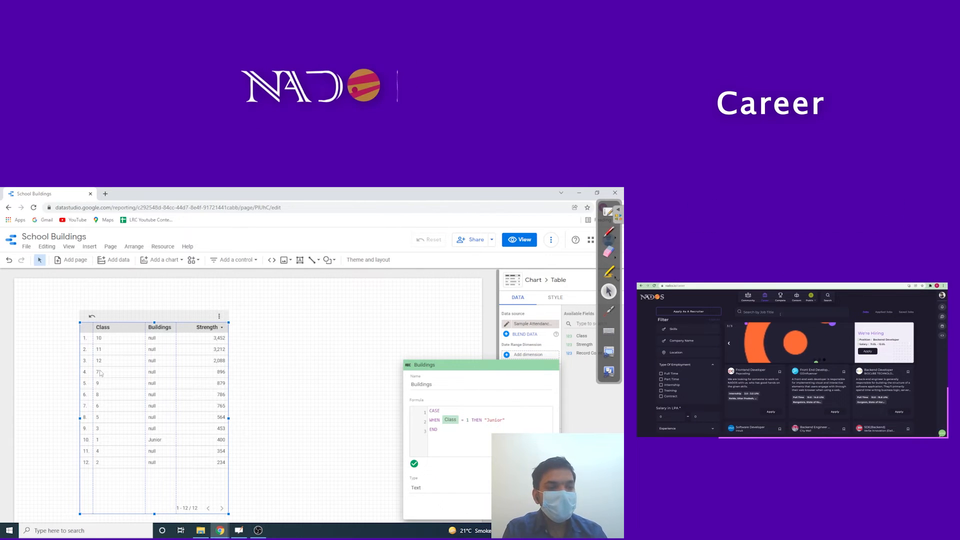
- Close the formula editor and sort the displayed table rows by the Class column in ascending order
click(107, 329)
click(106, 329)
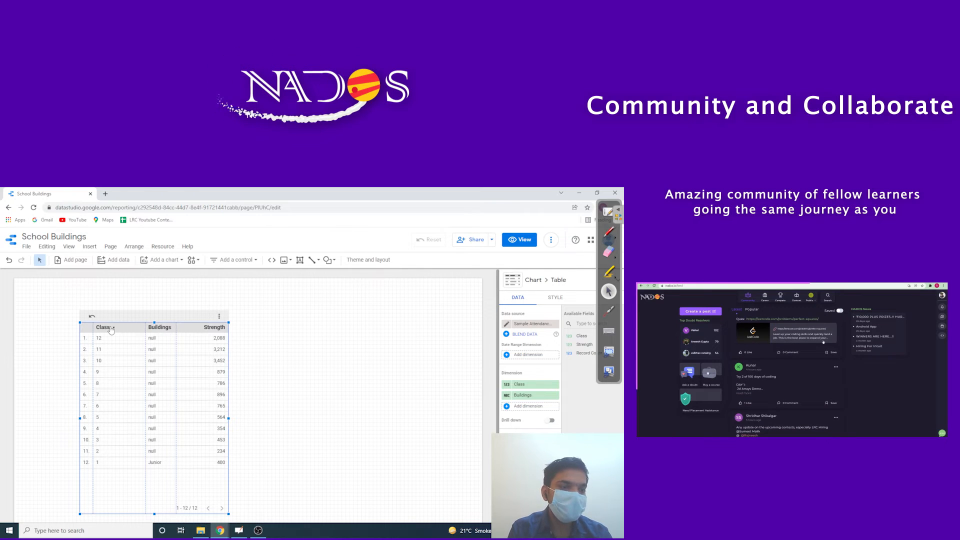
click(112, 329)
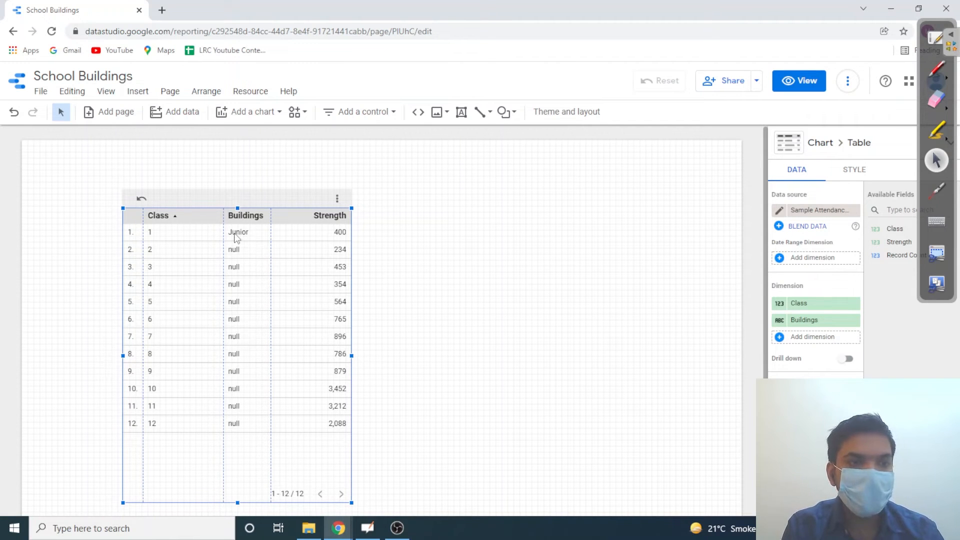
- Set the table chart's primary sort to Class in ascending order and deselect the table
scroll(808, 375, down, 4)
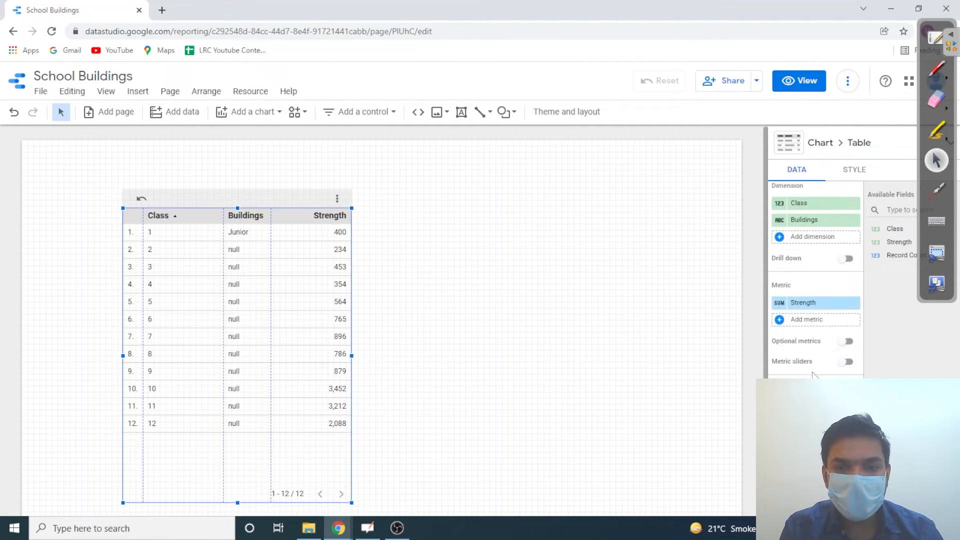
scroll(814, 375, down, 5)
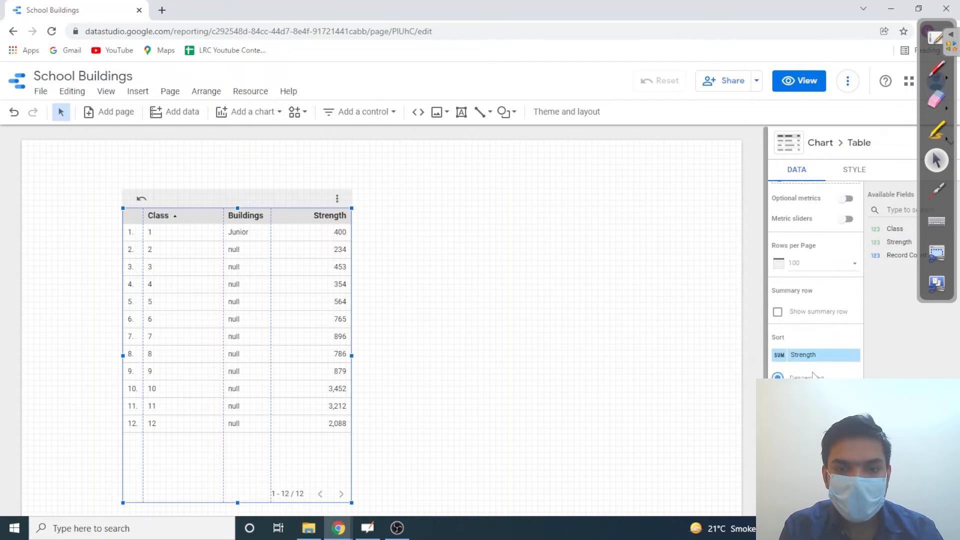
scroll(814, 375, up, 3)
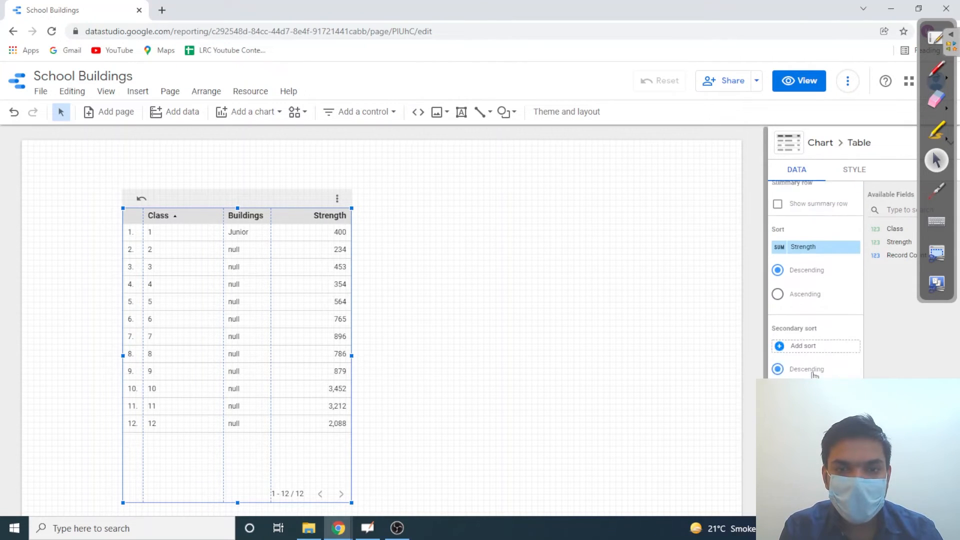
click(803, 296)
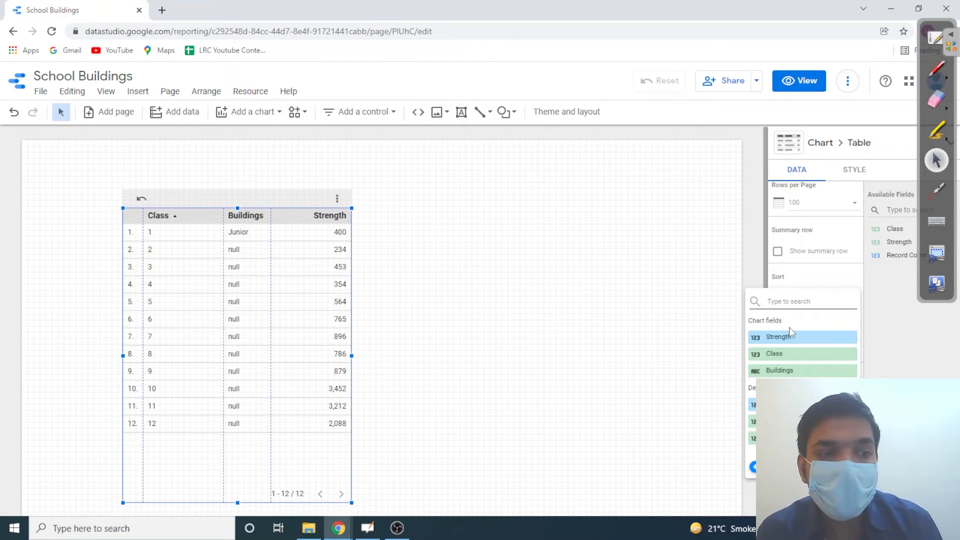
click(793, 353)
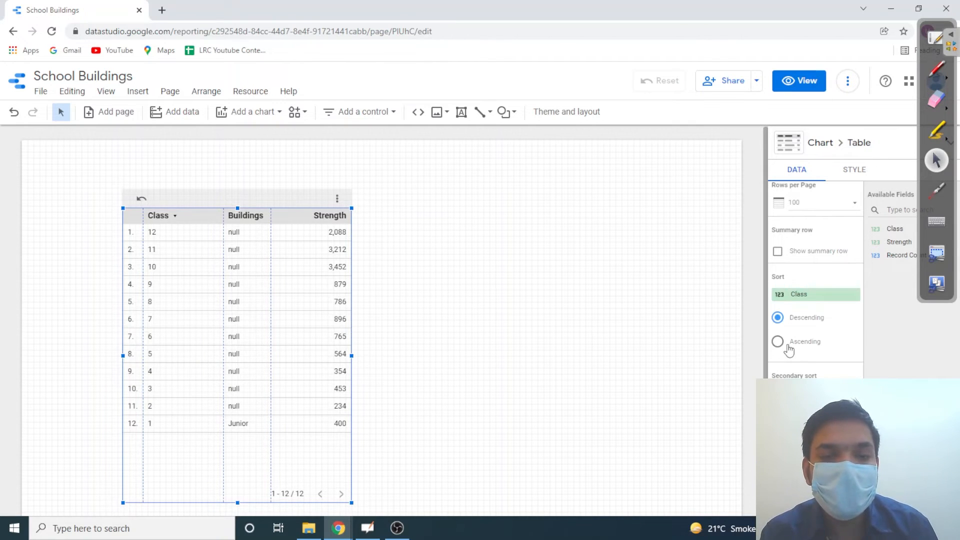
click(787, 348)
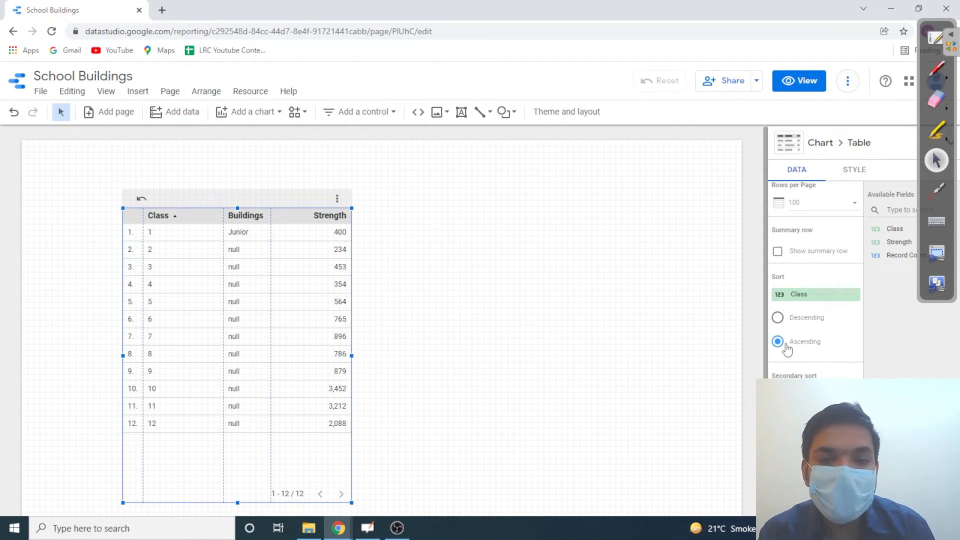
click(681, 310)
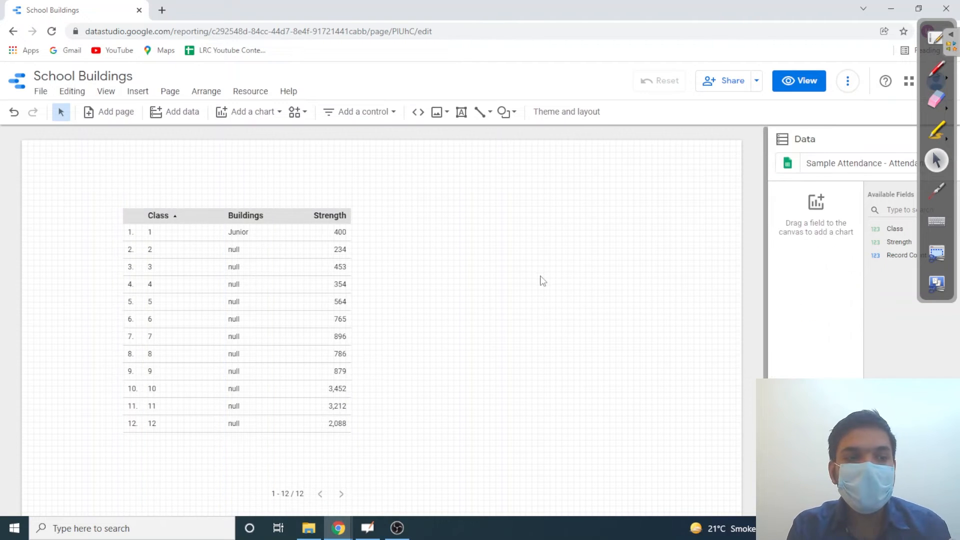
- Reopen the table's Buildings calculated field and add the line WHEN Class = 2 THEN "Junior" below the Class = 1 line
mouse_move(239, 278)
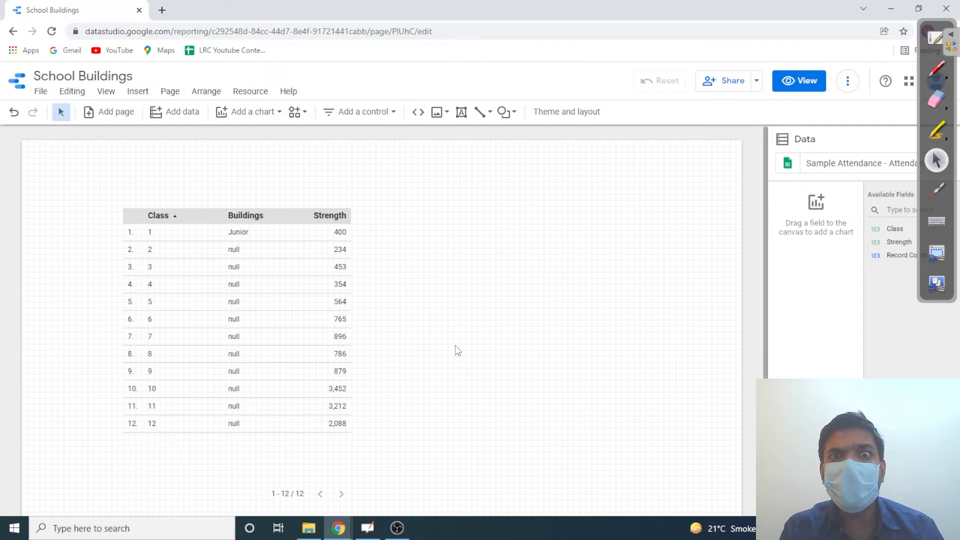
click(280, 224)
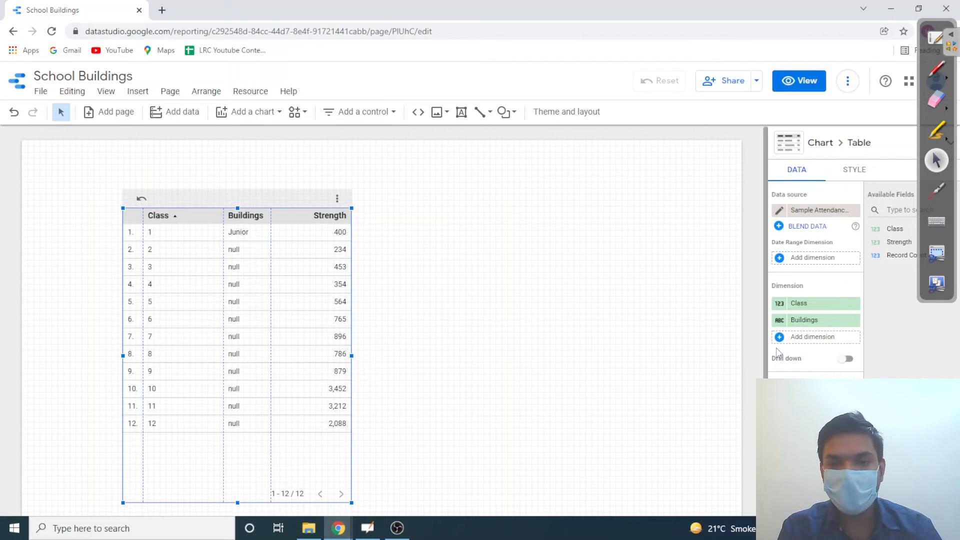
click(780, 320)
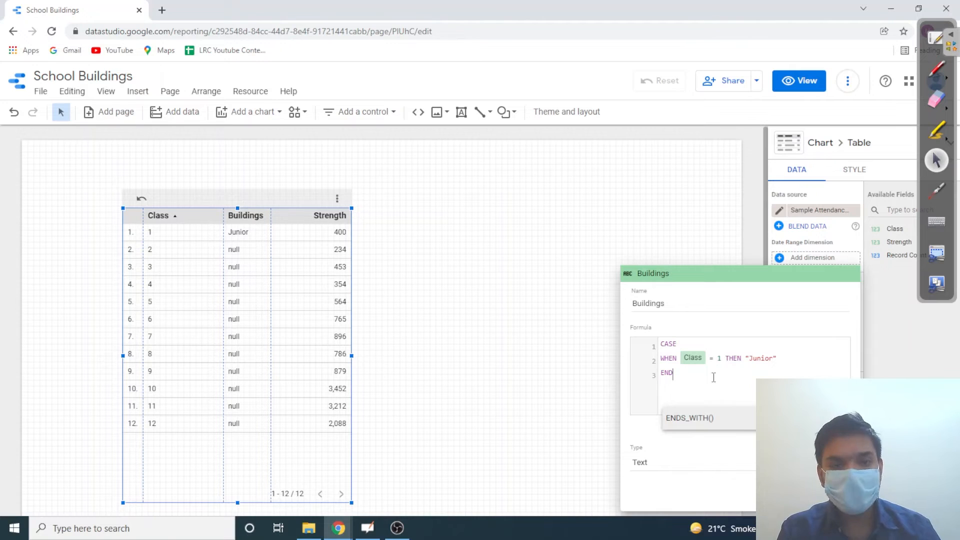
click(780, 358)
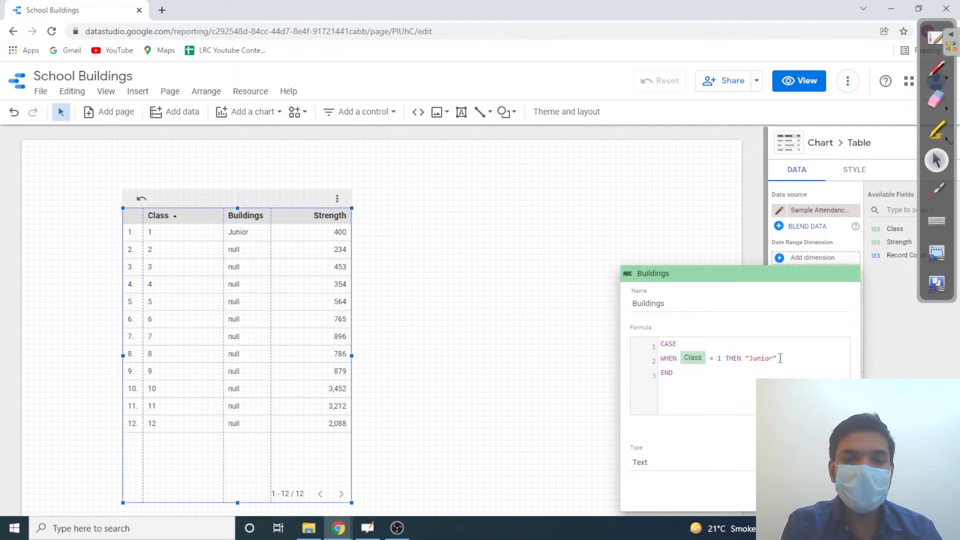
key(Return)
text(WH)
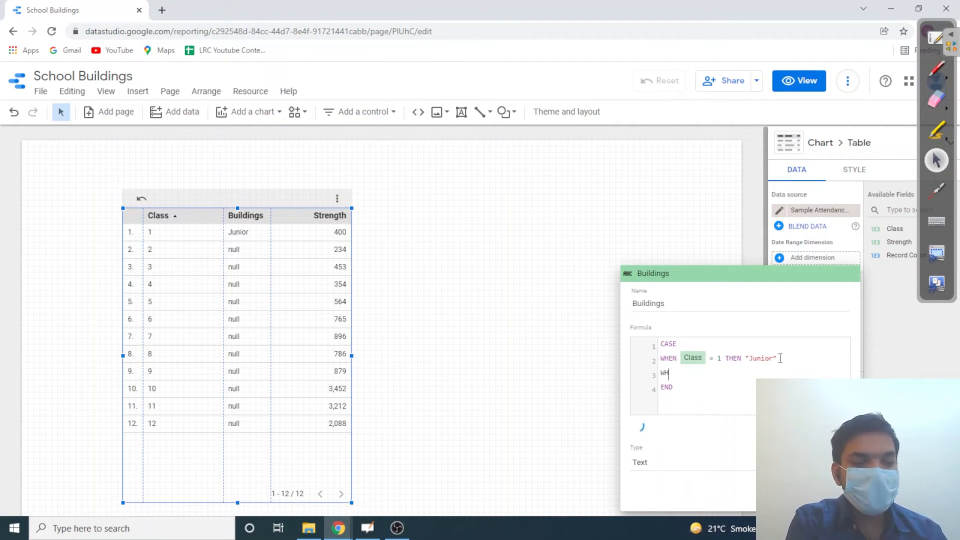
text(EN class)
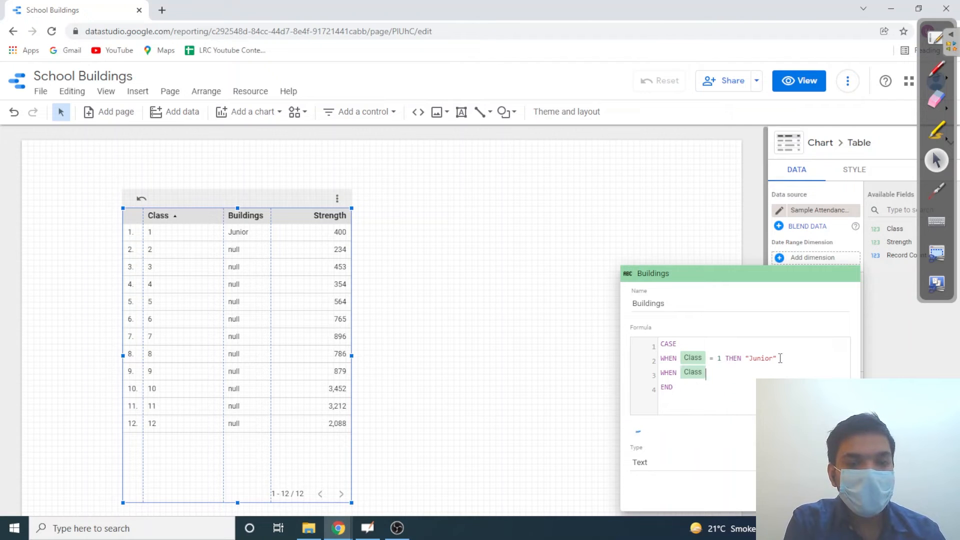
text(= 2 THEN)
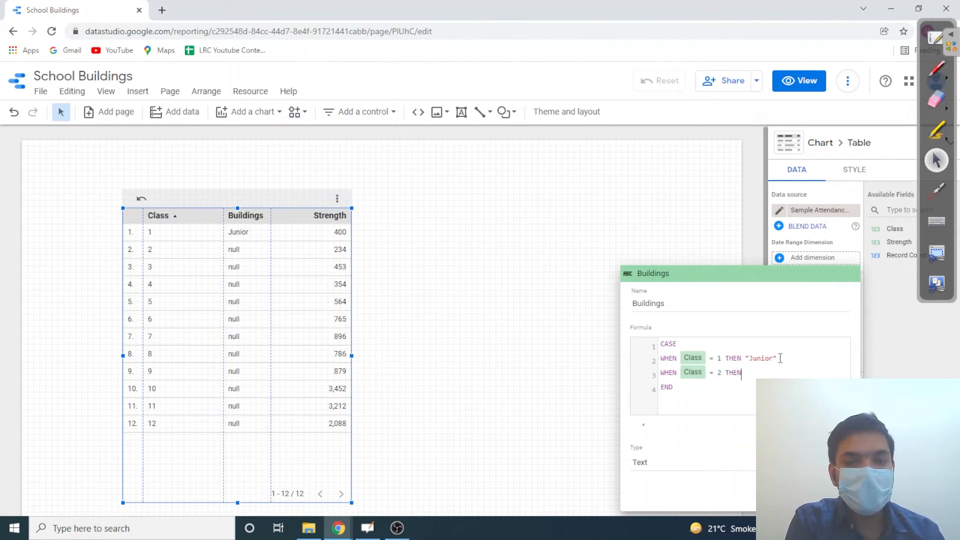
text( "Junior)
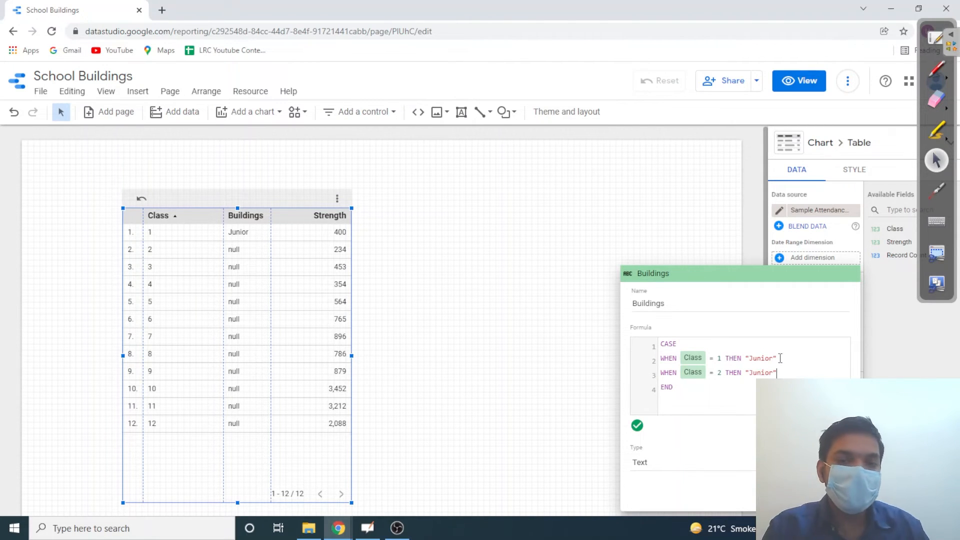
- Copy the two Junior WHEN lines and paste them directly beneath on a new line of the formula
key(Return)
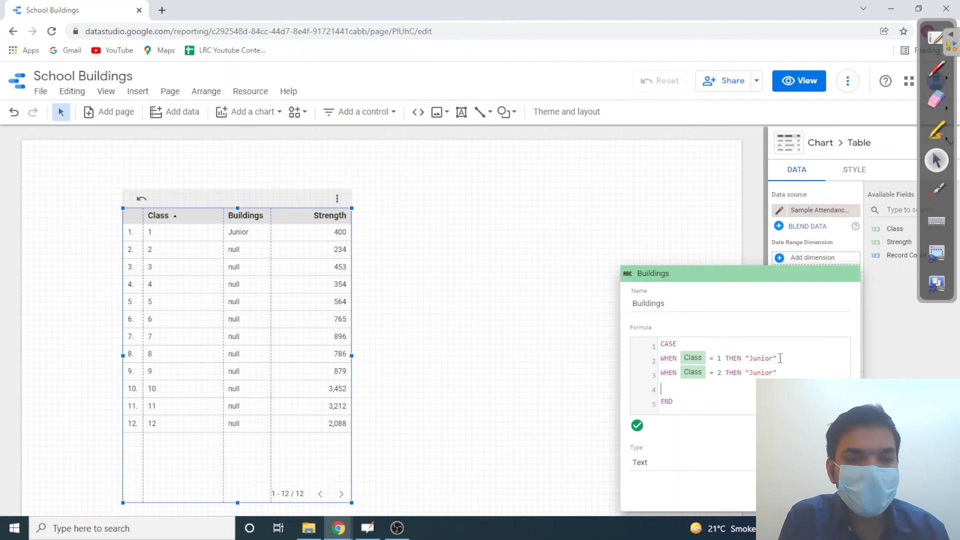
key(Up)
key(Up)
key(shift+Down)
key(shift+Down)
key(ctrl+c)
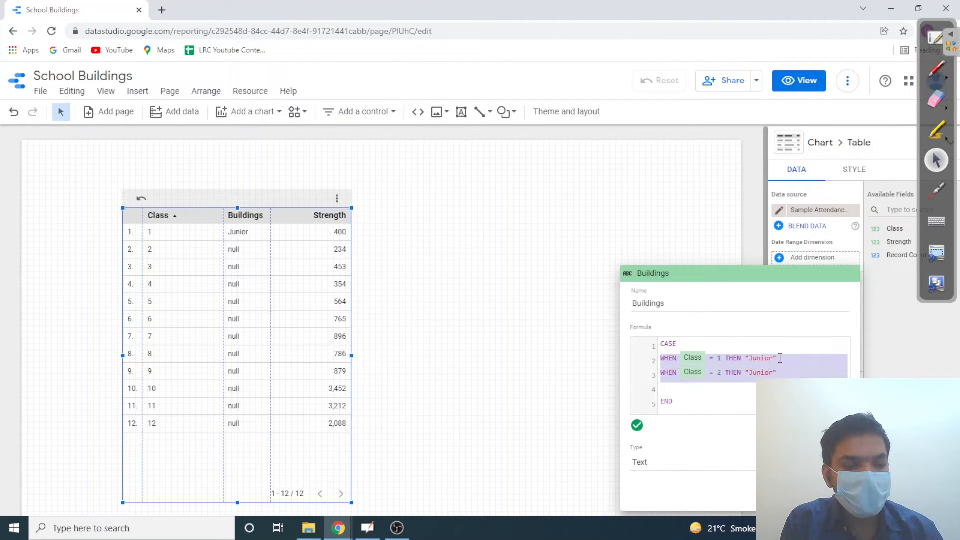
key(Right)
key(ctrl+v)
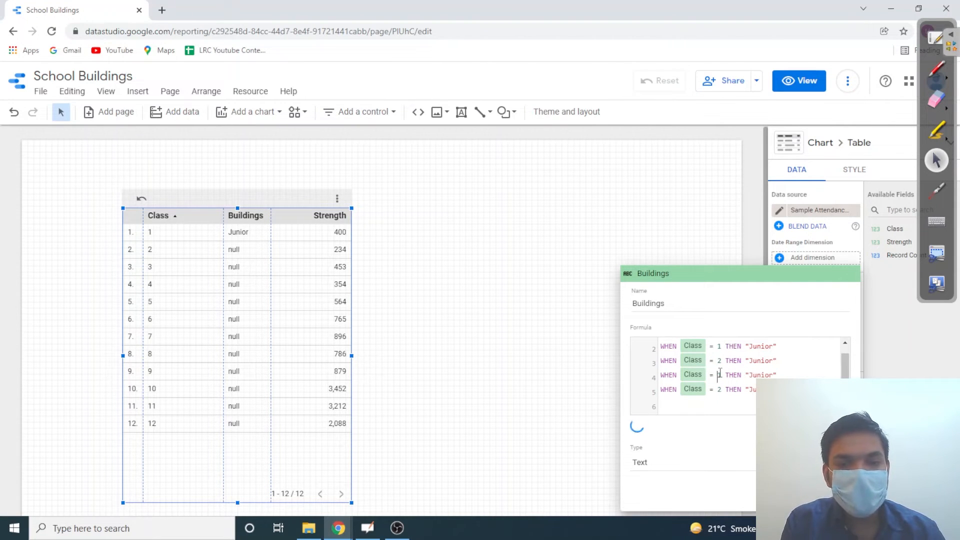
- Set the class numbers in the two pasted Junior lines to 3 and 4
key(BackSpace)
text(3)
key(Down)
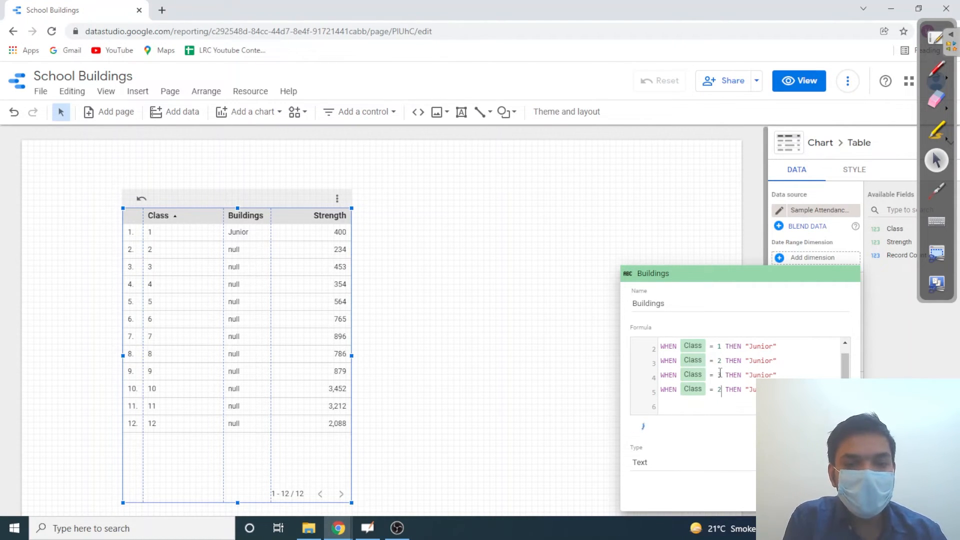
key(BackSpace)
key(BackSpace)
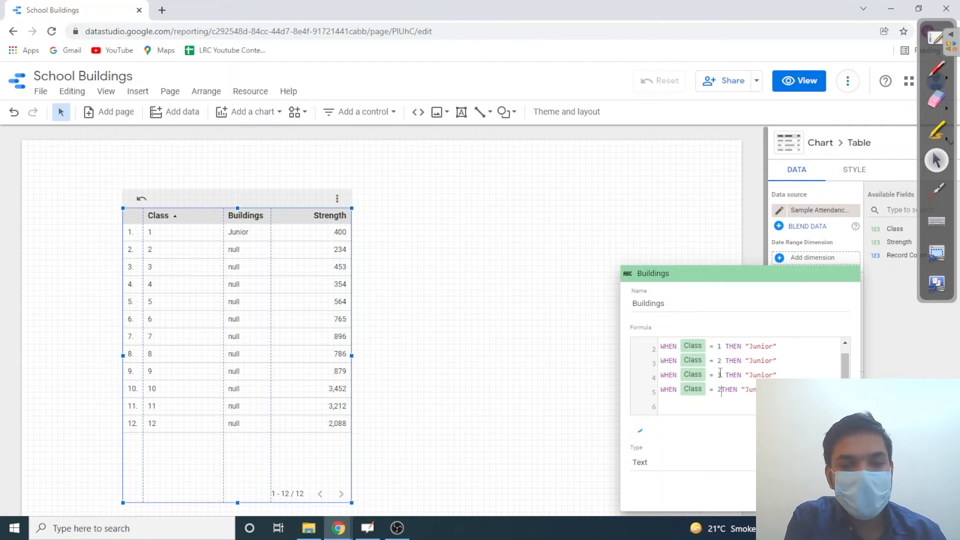
text(3)
key(Right)
key(Right)
key(Right)
key(Right)
key(Right)
key(Right)
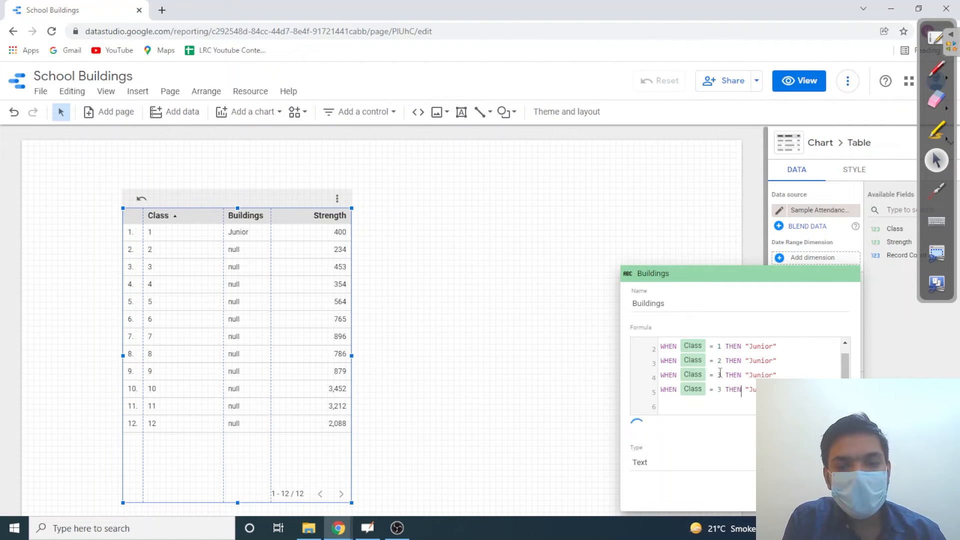
key(Left)
key(Left)
key(Left)
key(Left)
key(Left)
key(Left)
key(Left)
key(BackSpace)
text(4)
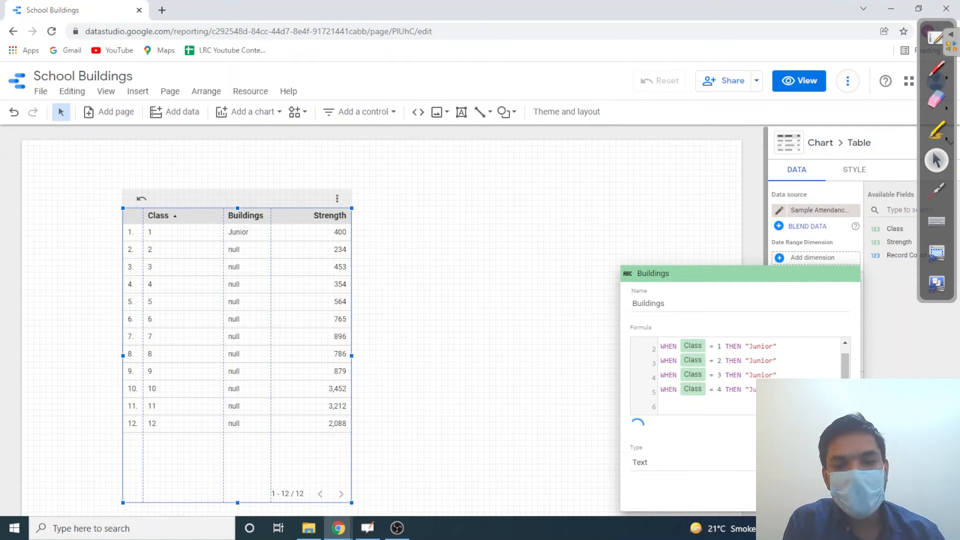
- Paste the two copied WHEN lines below the Class = 4 line and edit the first to Class = 5 THEN "Middle"
key(End)
key(Return)
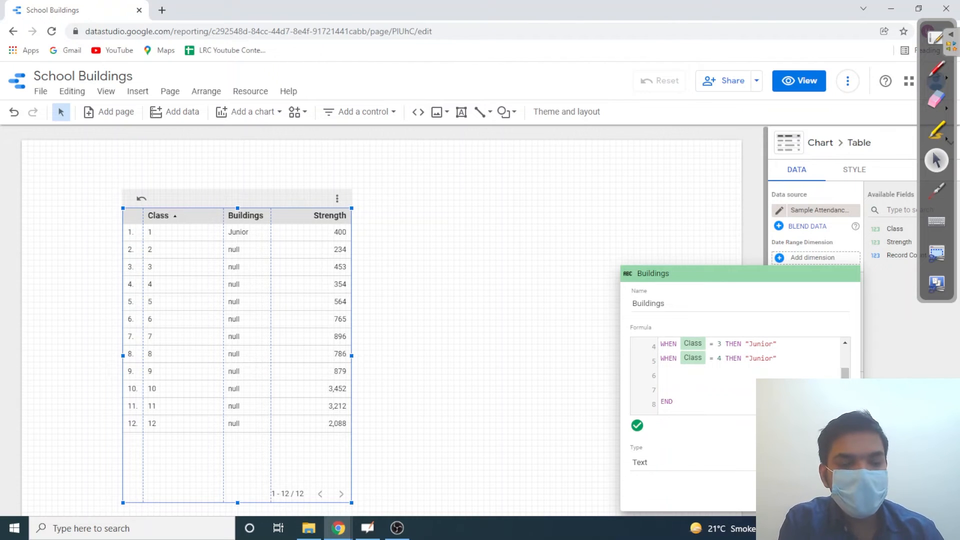
key(ctrl+v)
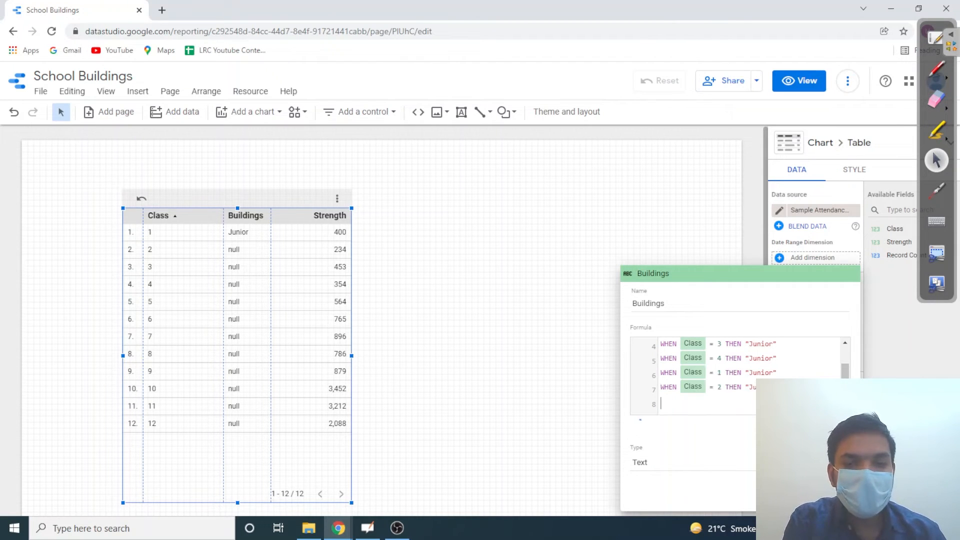
double_click(720, 373)
text(5)
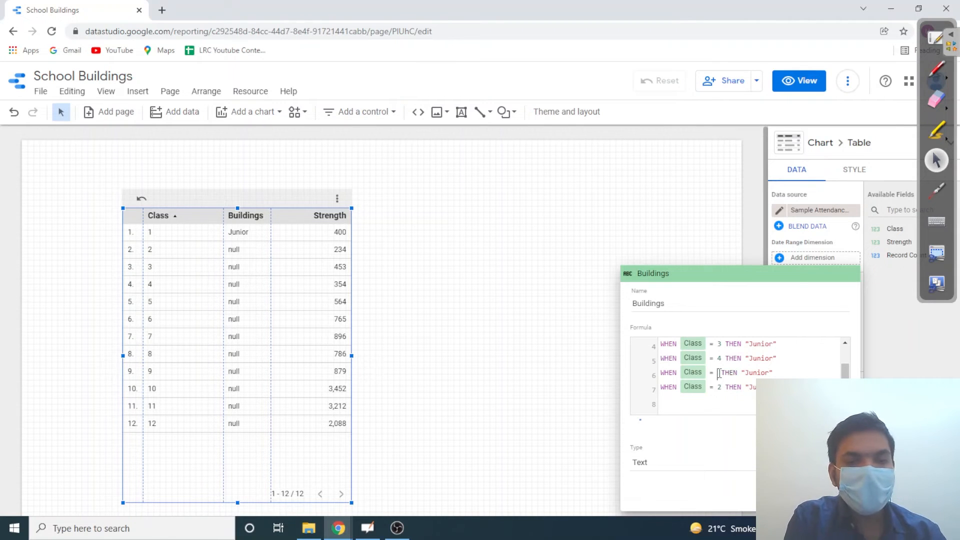
double_click(763, 373)
text(Mi)
text(ddle)
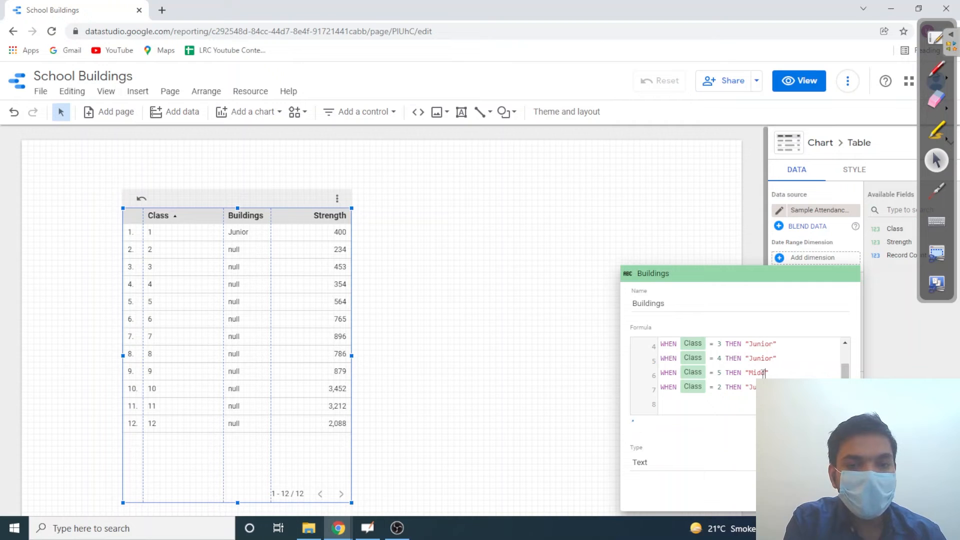
- Edit the second pasted line so it reads WHEN Class = 6 THEN "Middle"
double_click(752, 387)
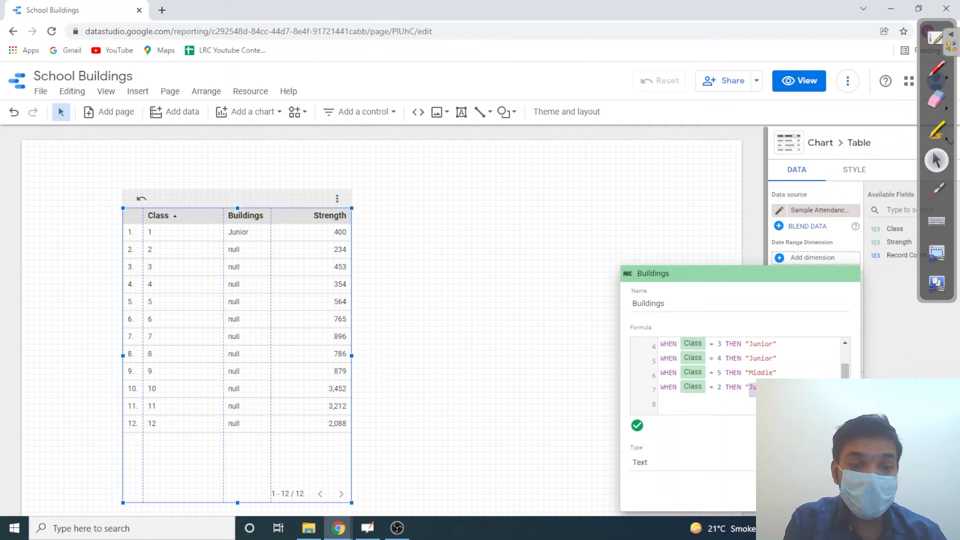
text(Mi)
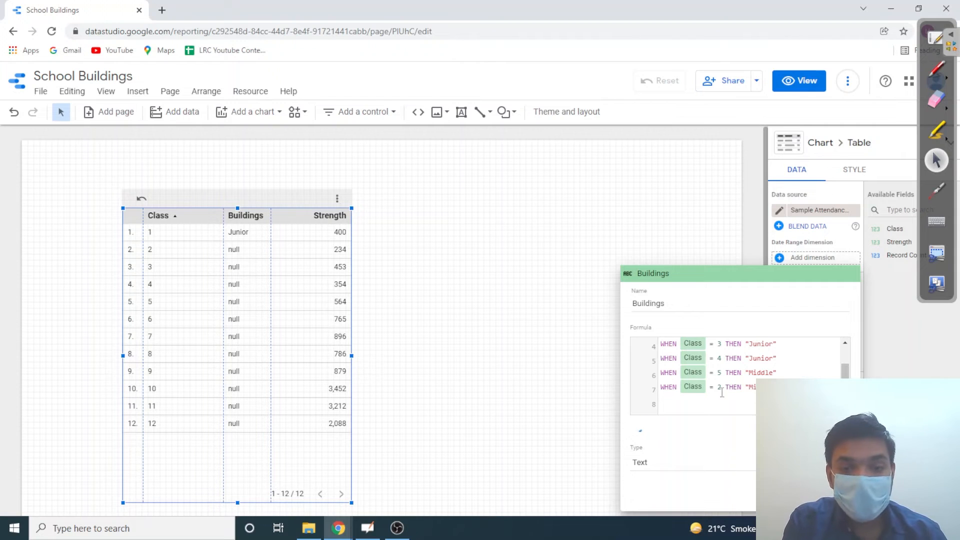
click(721, 389)
key(BackSpace)
text(6)
- Add the line WHEN Class = 7 THEN "Middle" below the Class = 6 line, with a capital M in Middle
key(Down)
text(WHEN Class )
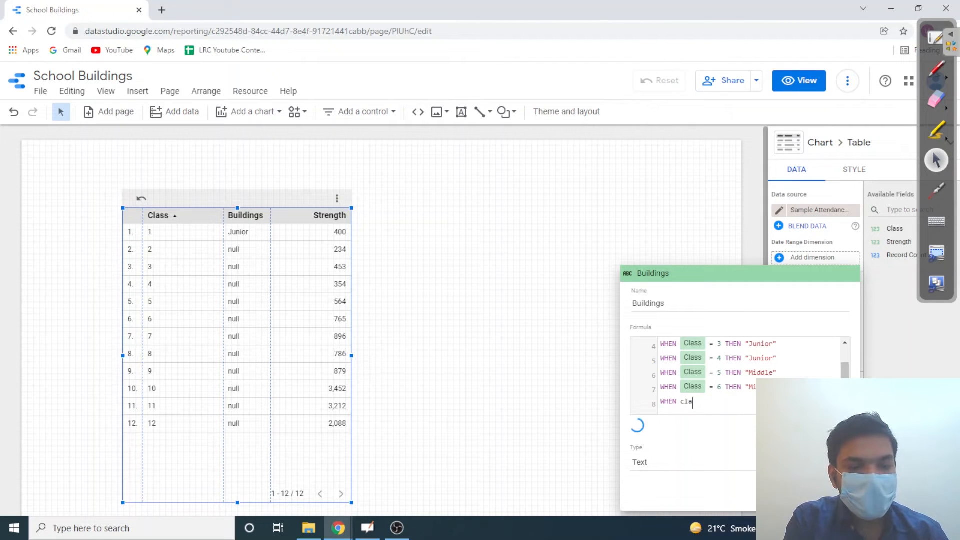
text(= )
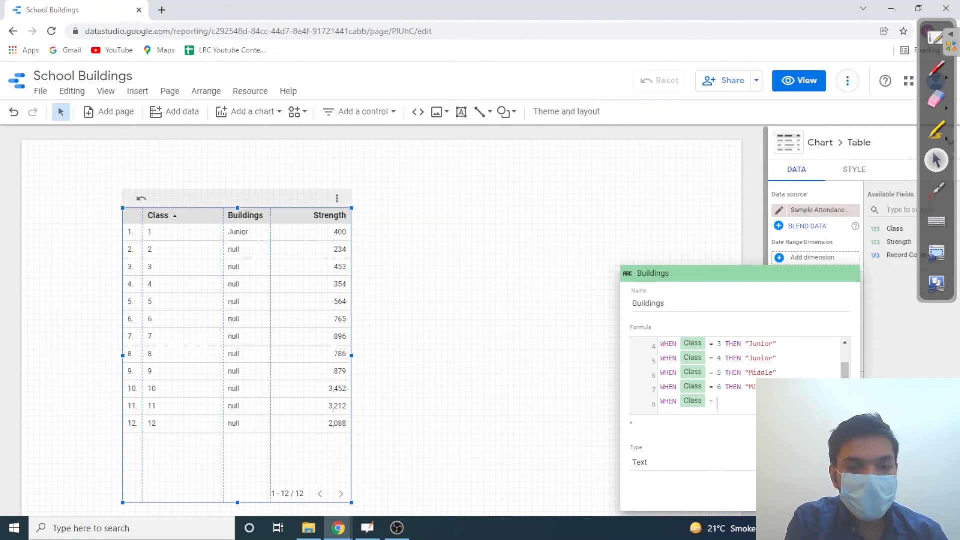
text(7 THEN "m)
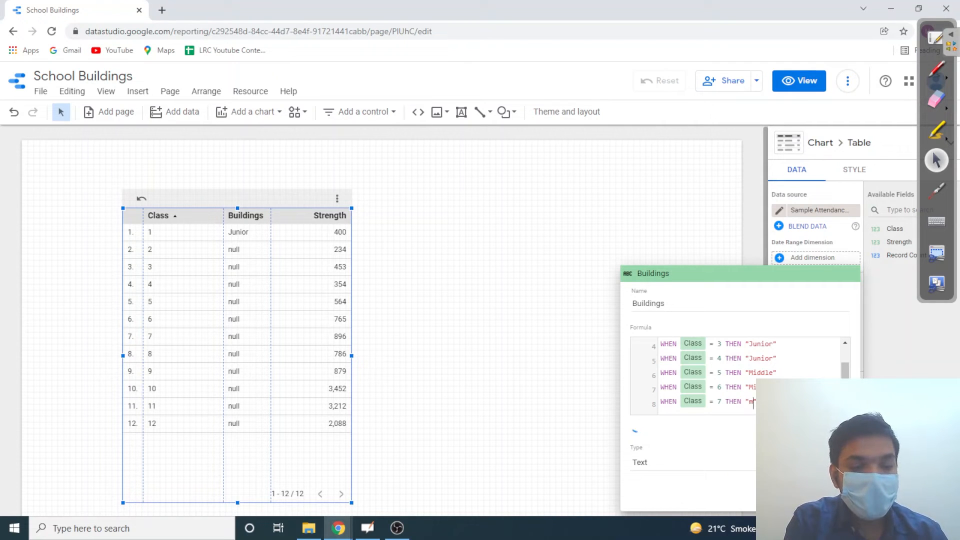
text(i)
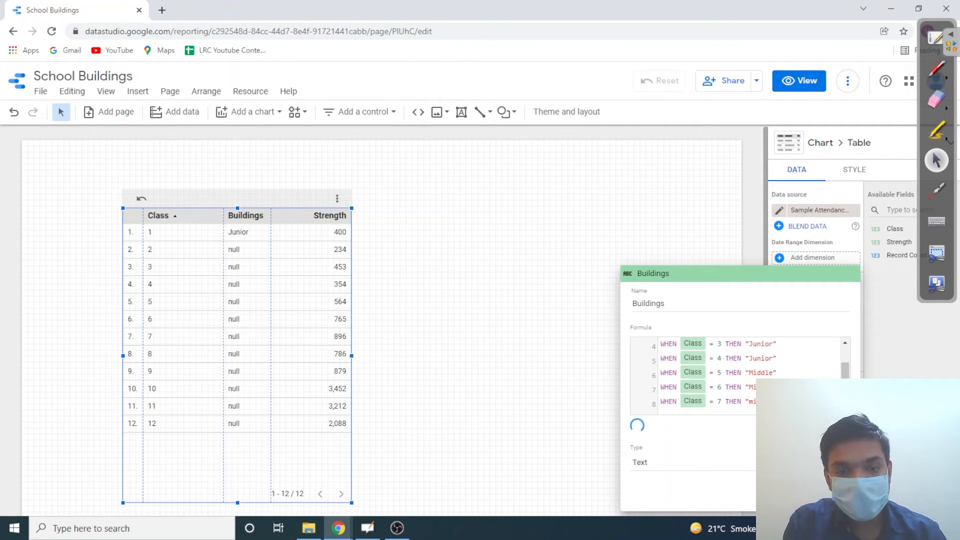
key(BackSpace)
text(M)
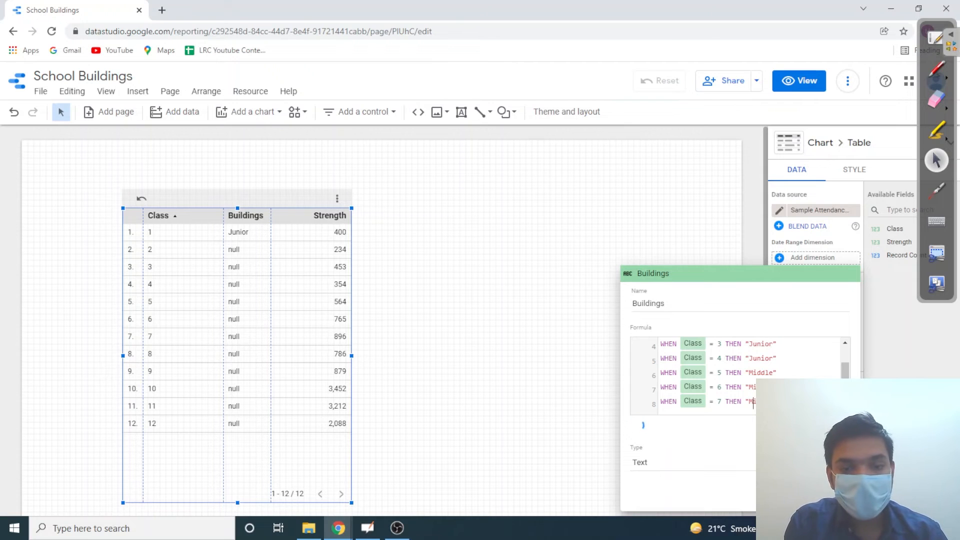
- Add the line WHEN Class = 8 THEN "Middle" to the formula, followed by a new empty line
key(Return)
text(W)
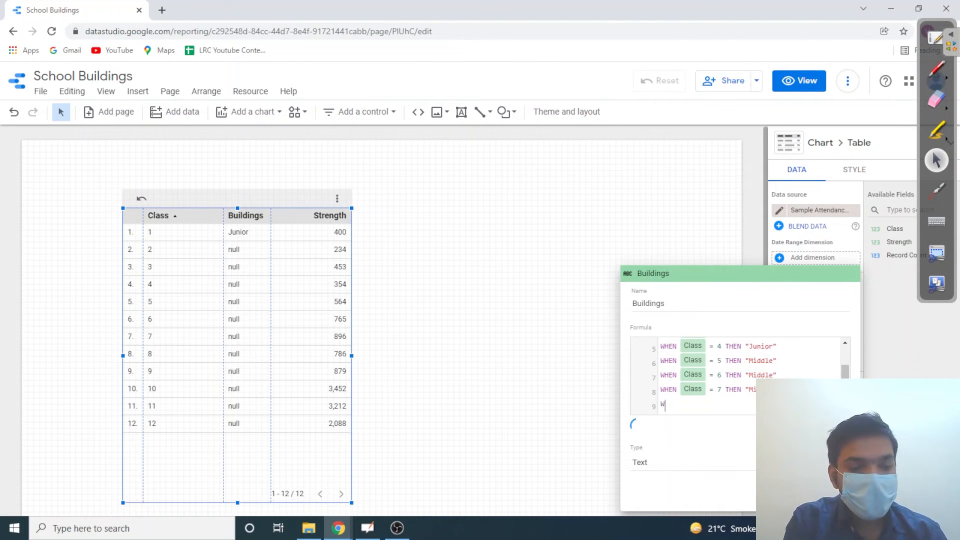
text(HEN Class )
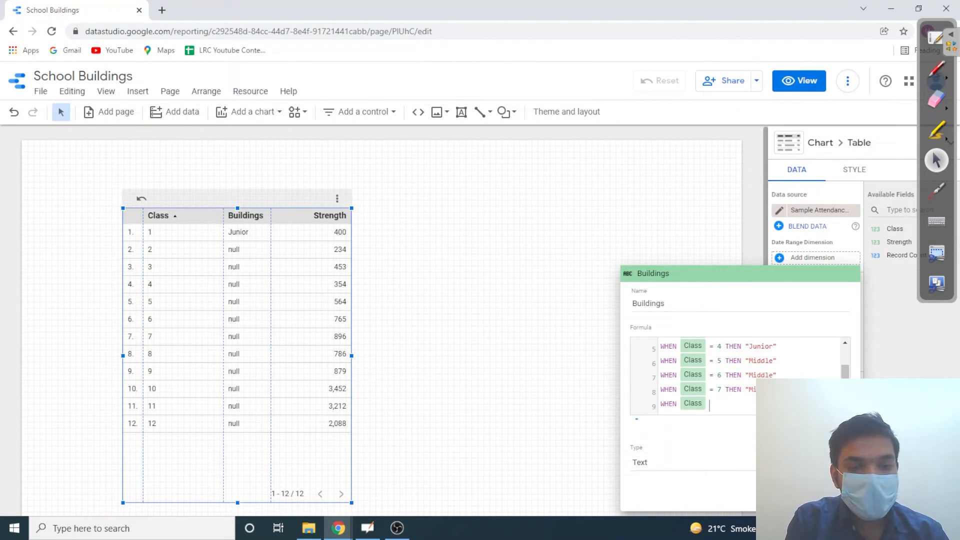
text(= 8 )
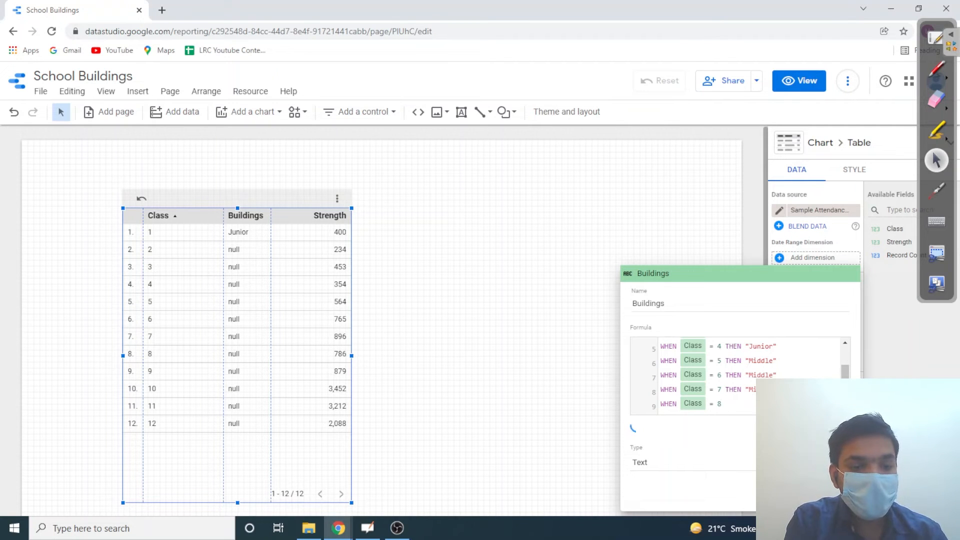
text(THEN "M)
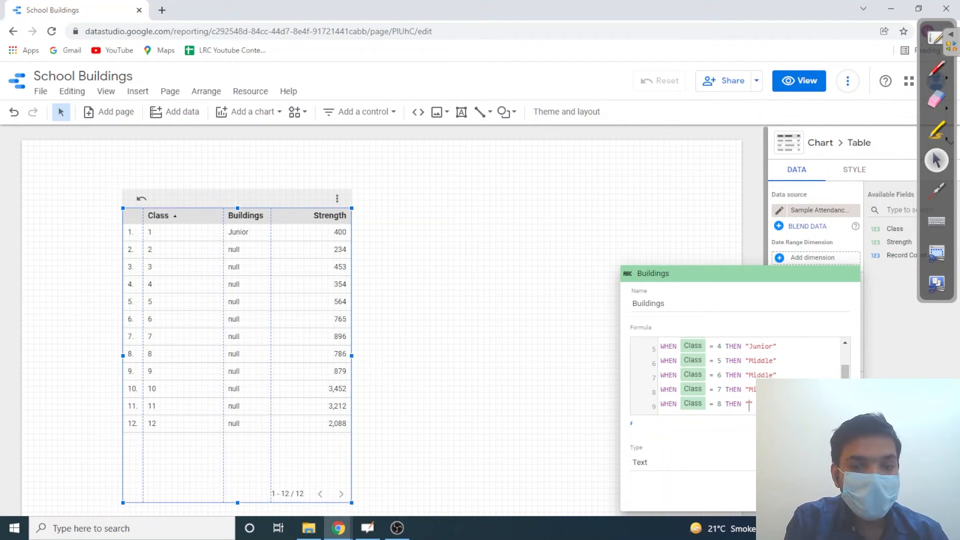
text(i)
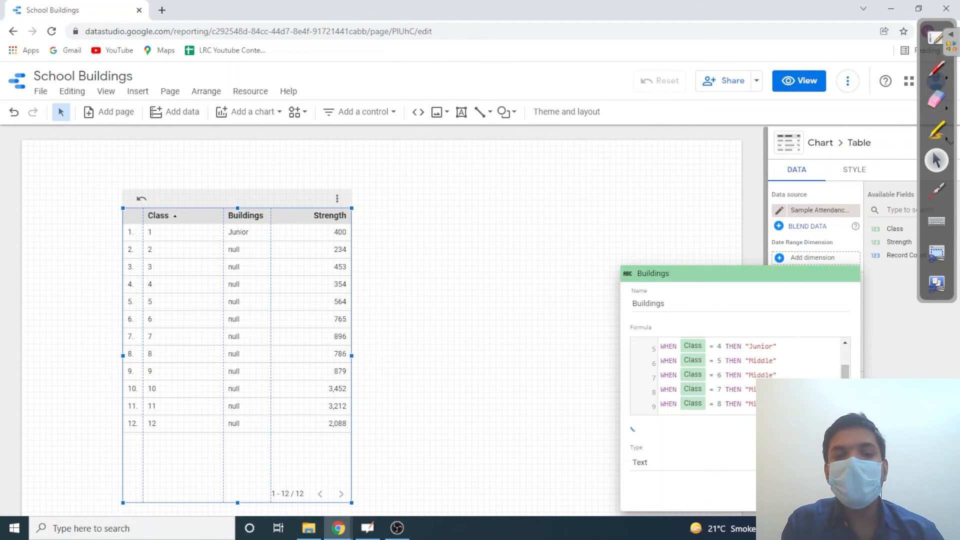
key(Return)
- Delete the initial W of WHEN in the formula's Class = 8 line
scroll(740, 376, down, 1)
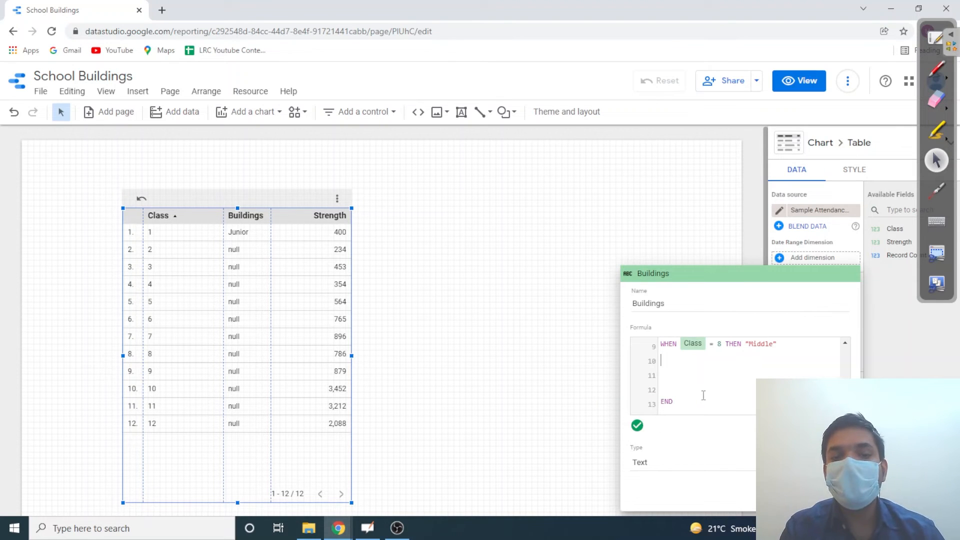
scroll(694, 379, up, 1)
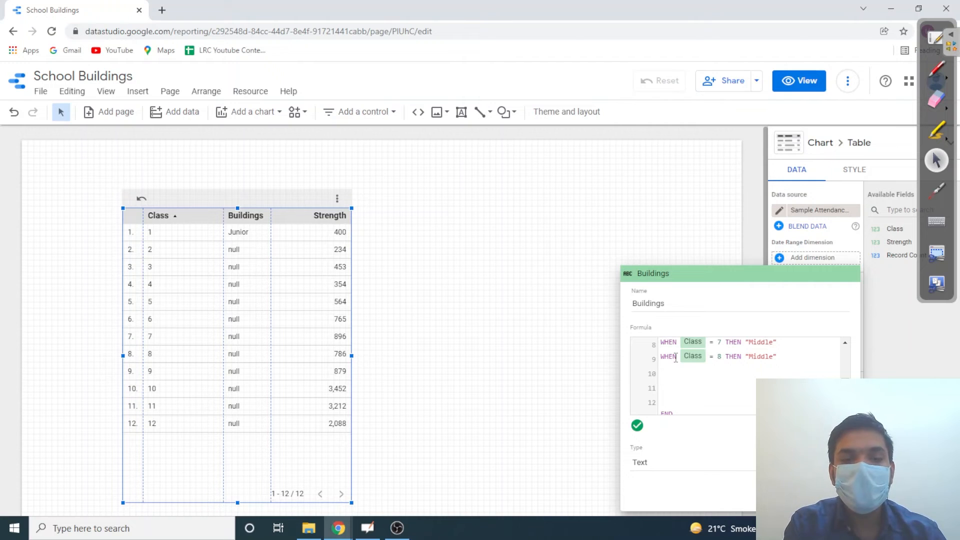
key(BackSpace)
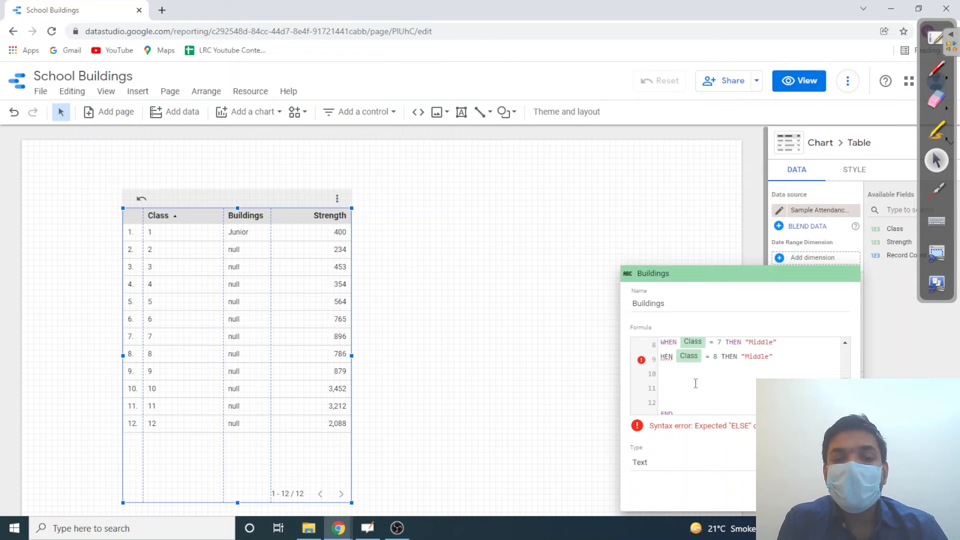
scroll(695, 384, down, 1)
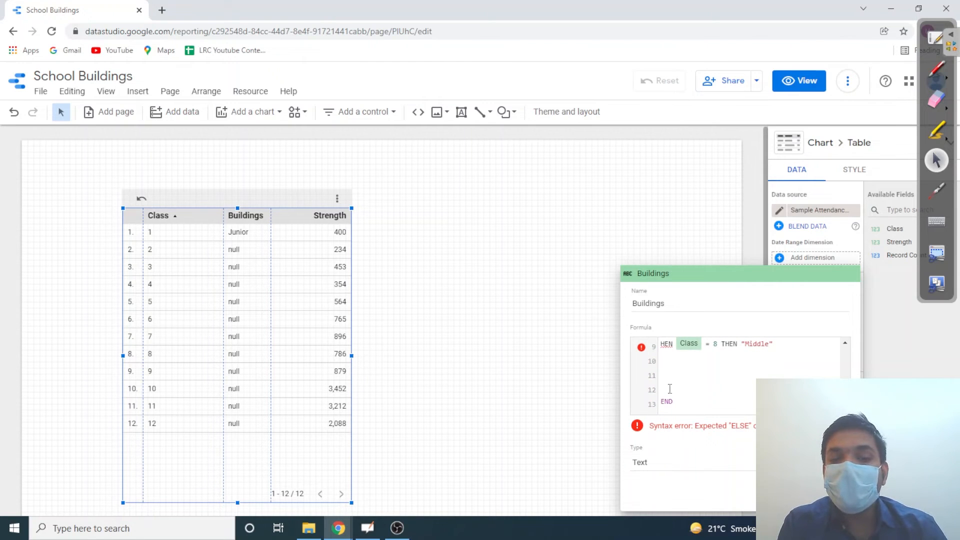
- Restore the missing W so the formula's Class = 8 line begins with WHEN, with the cursor on the line below it
scroll(669, 390, up, 4)
scroll(666, 391, down, 3)
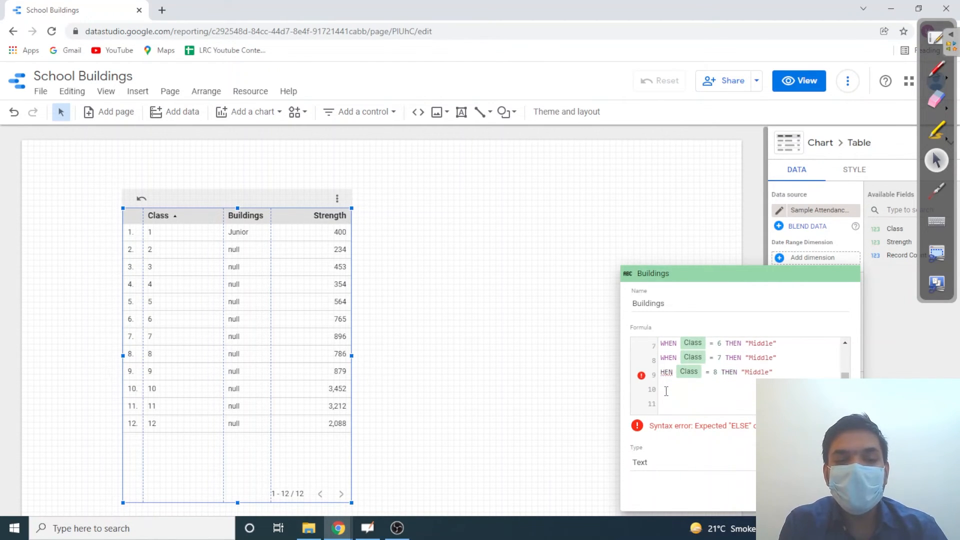
text(W)
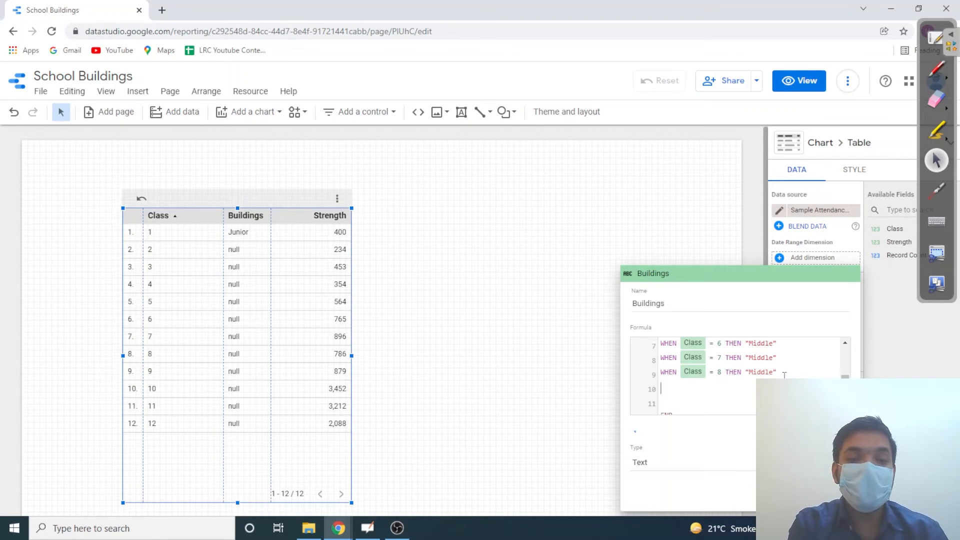
- Add the line WHEN Class = 9 THEN "Senior" below the Class = 8 line, with a capital S in Senior
text(WH)
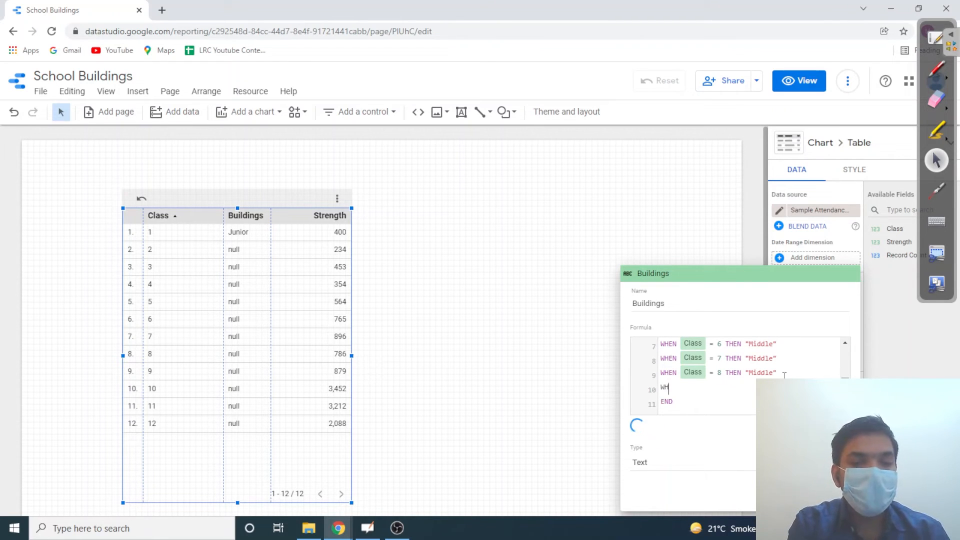
text(EN Clas)
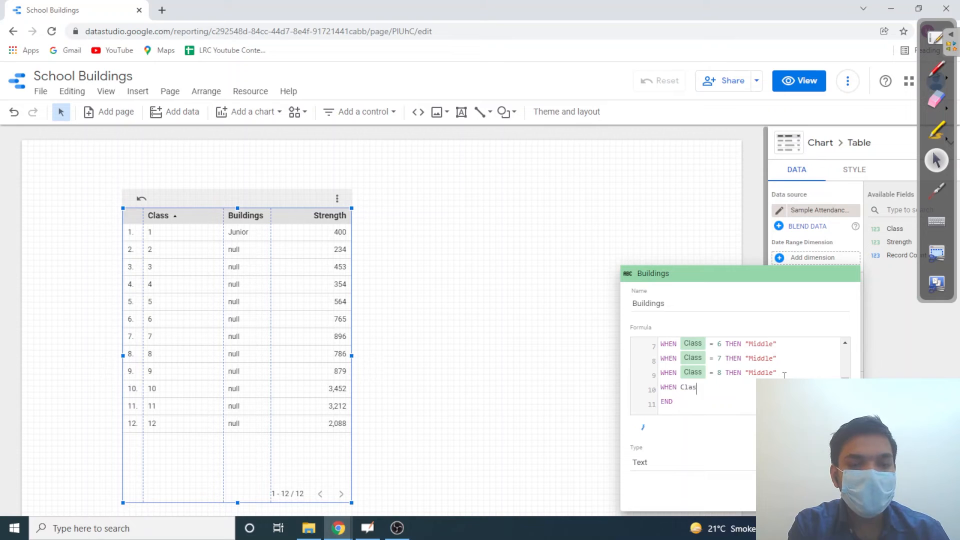
text(s = 9 )
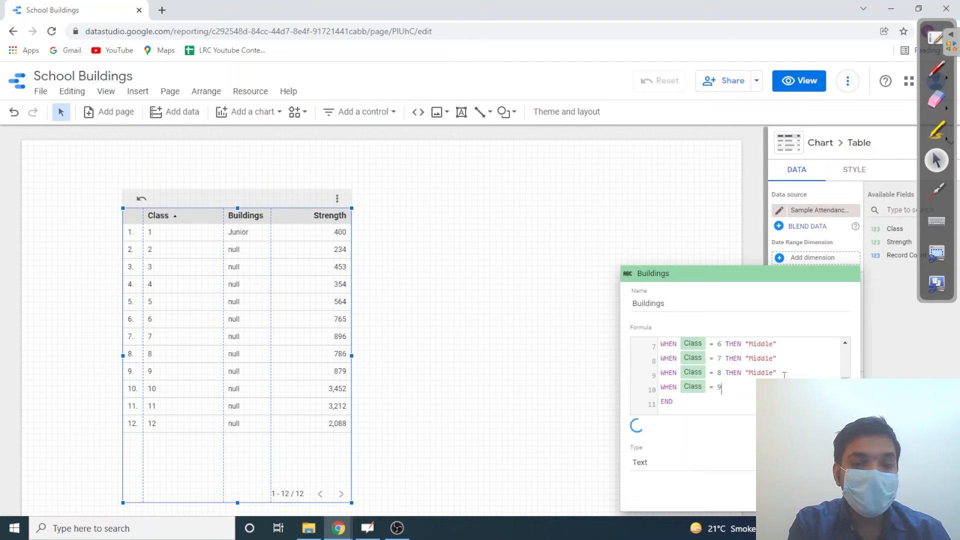
text(THEN "se)
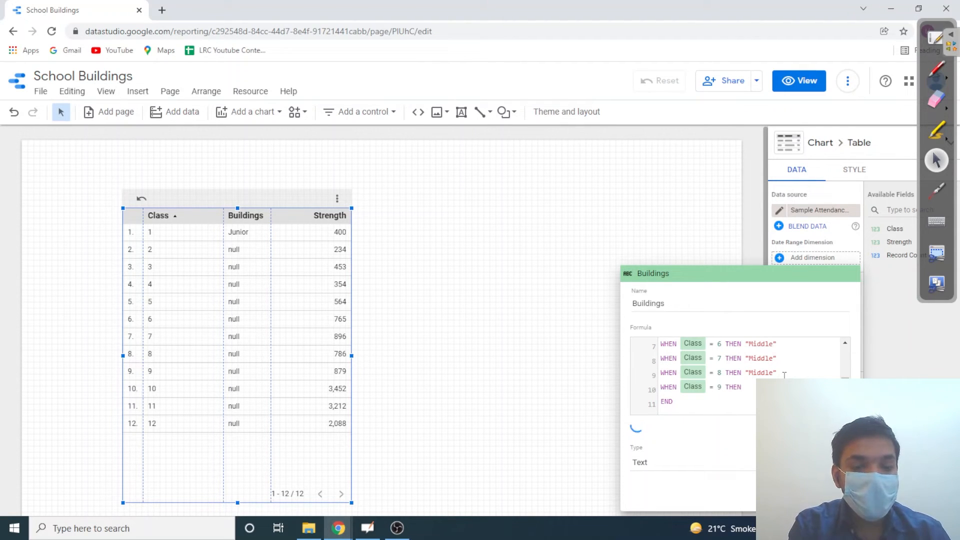
key(BackSpace)
key(BackSpace)
text(Se)
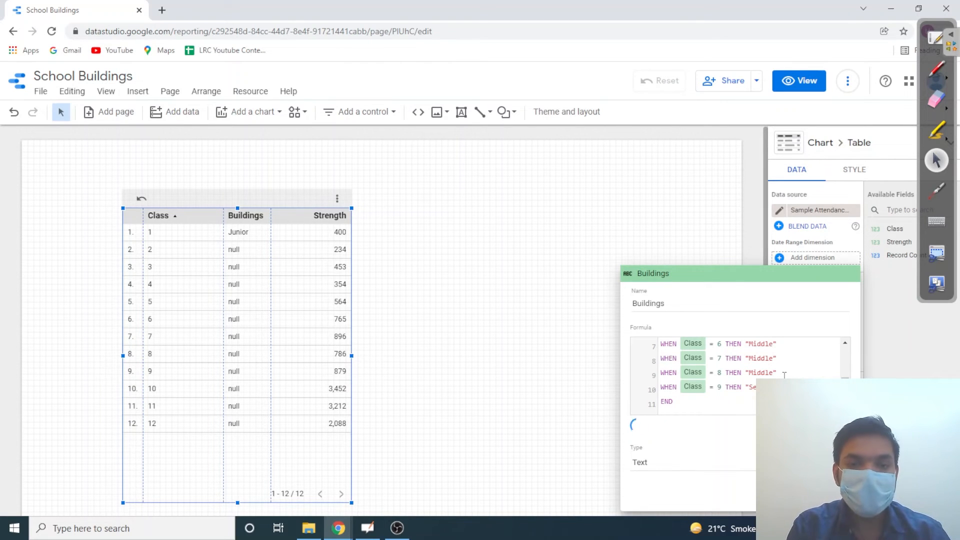
- Add the line WHEN Class = 10 THEN "Senior" below the Class = 9 line of the formula
key(Return)
text(WHE)
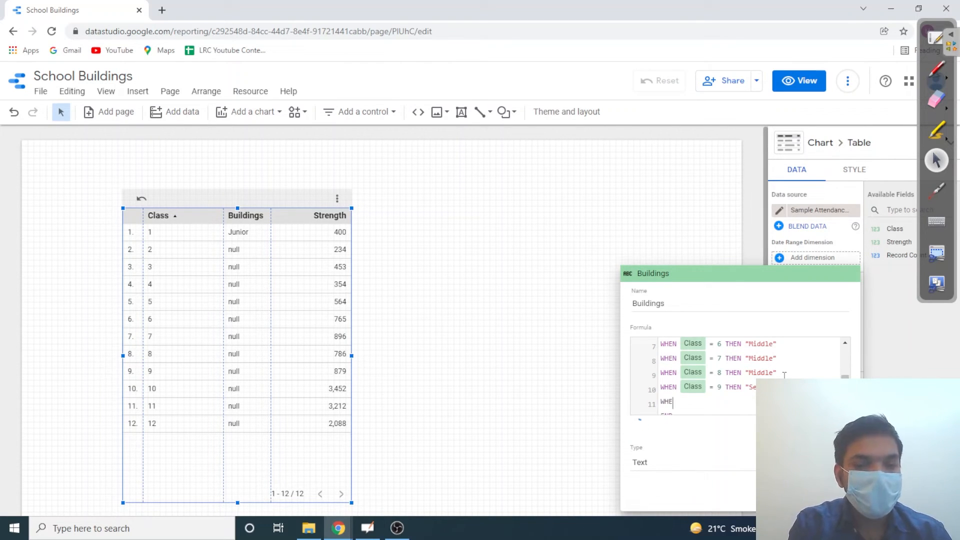
text(N Cla)
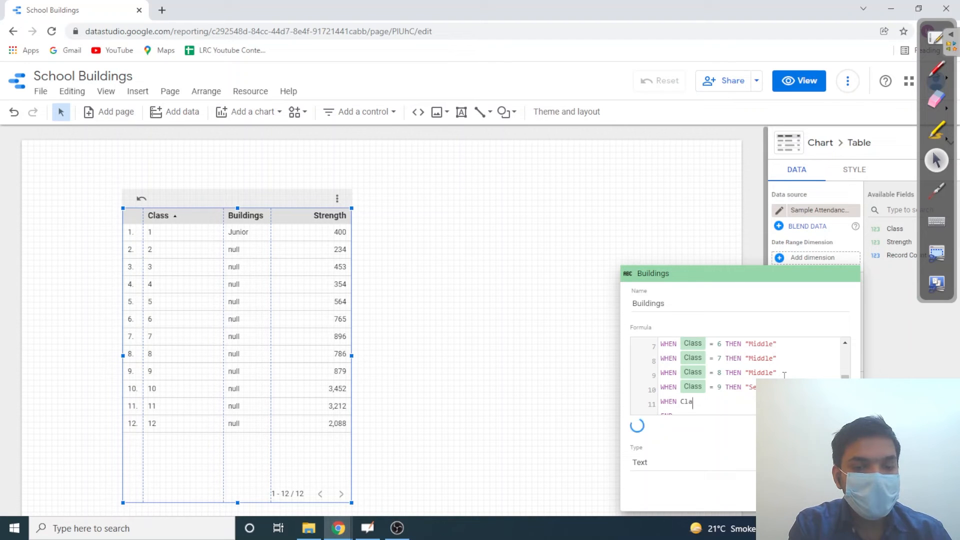
text(ss = 10 THEN "S)
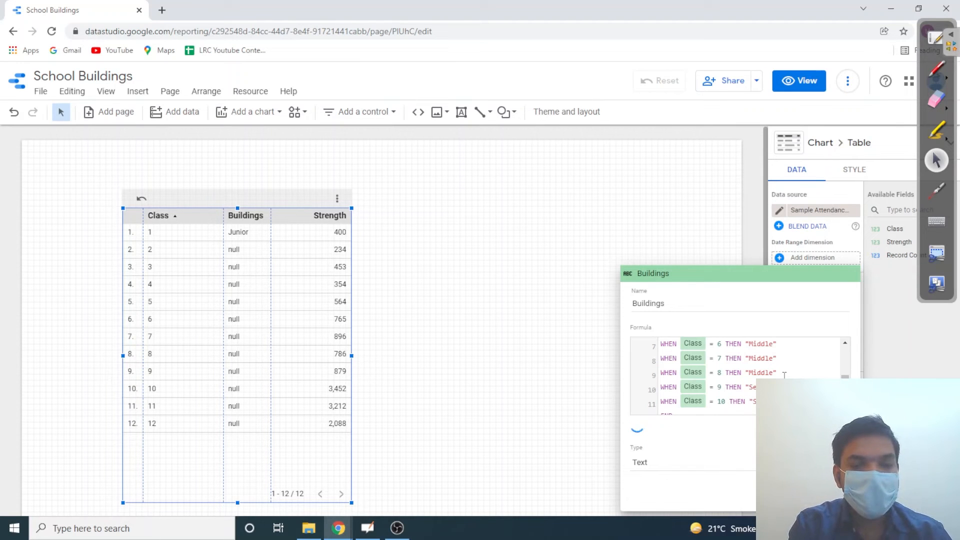
- Add the line WHEN Class = 11 THEN "Senior" below the Class = 10 line of the formula
key(Return)
text(WHEN )
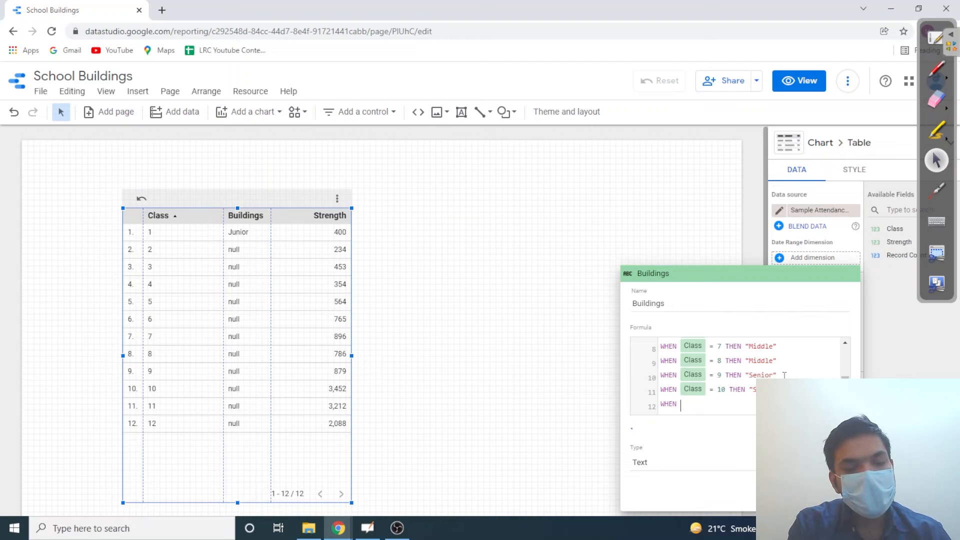
text(Class = 1)
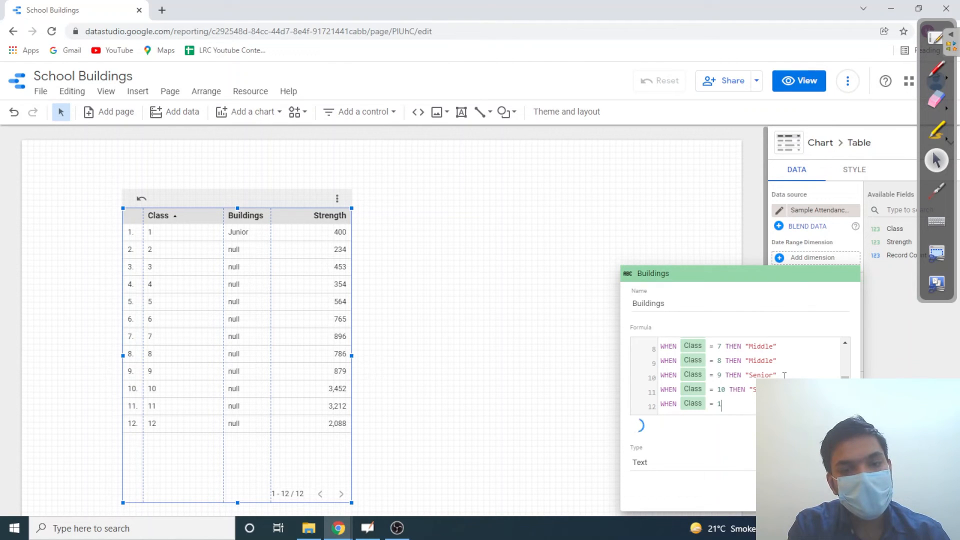
text(1 THEN )
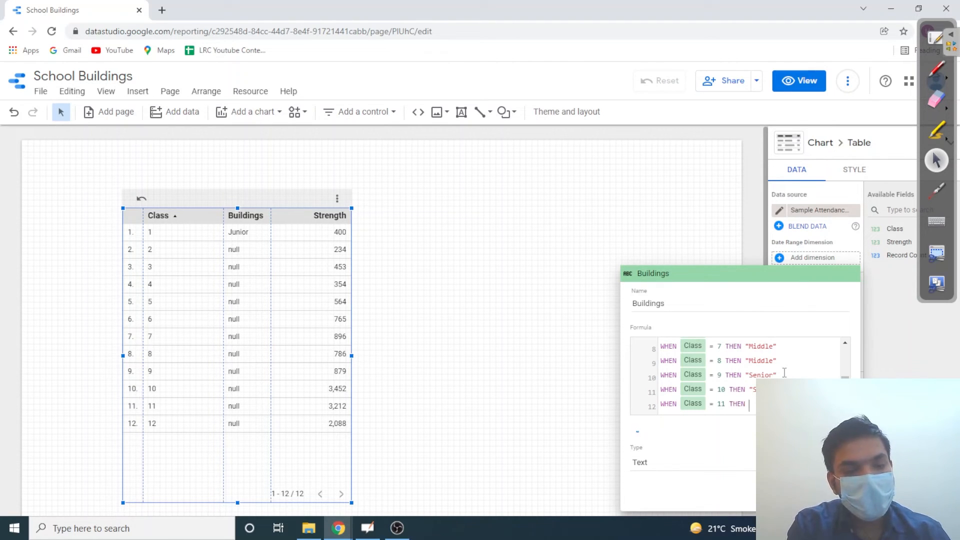
text("S)
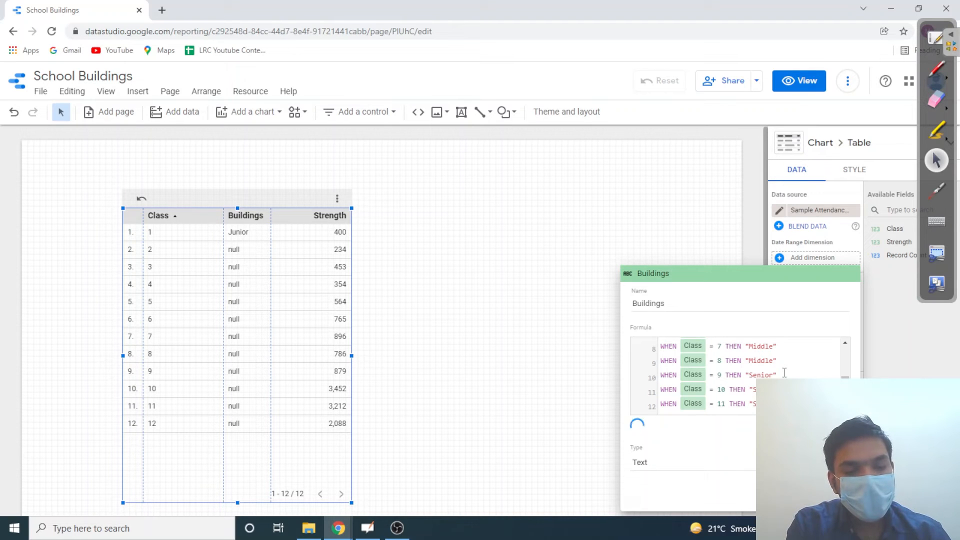
- Add the line WHEN Class = 12 THEN "Senior" as the last condition before END, with WHEN in capitals
key(Return)
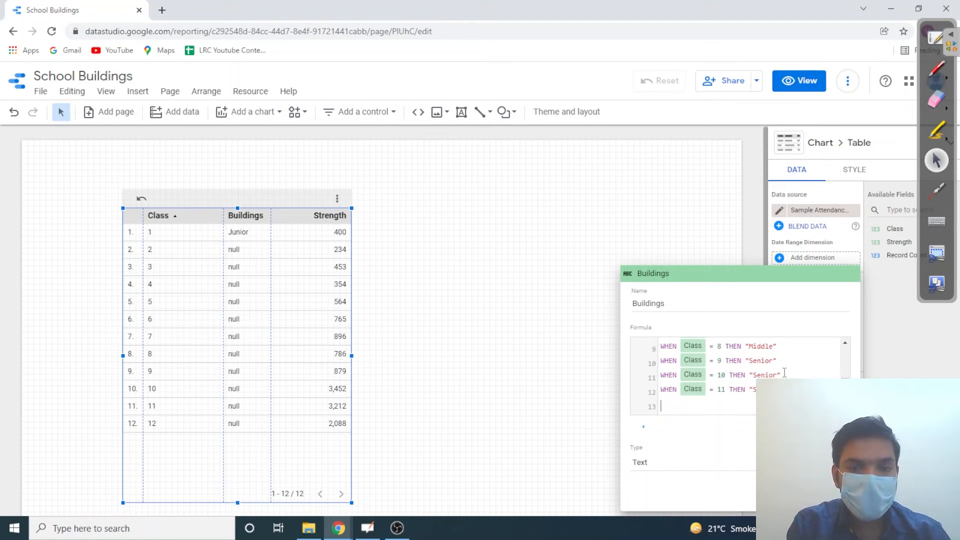
text(WHen)
key(BackSpace)
key(BackSpace)
key(BackSpace)
text(EN Class = 12 THEN )
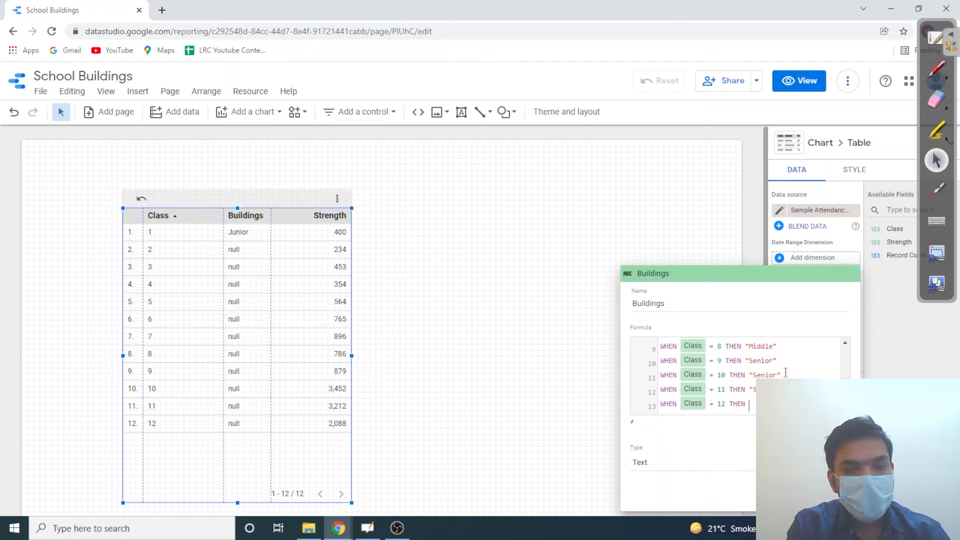
text("S)
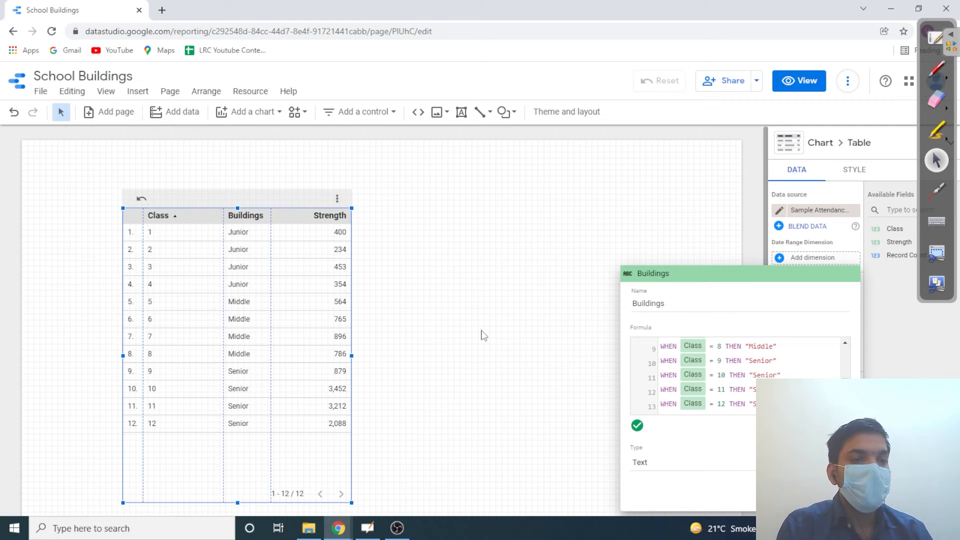
- Close the Buildings field editor and remove the Class dimension from the table
click(403, 278)
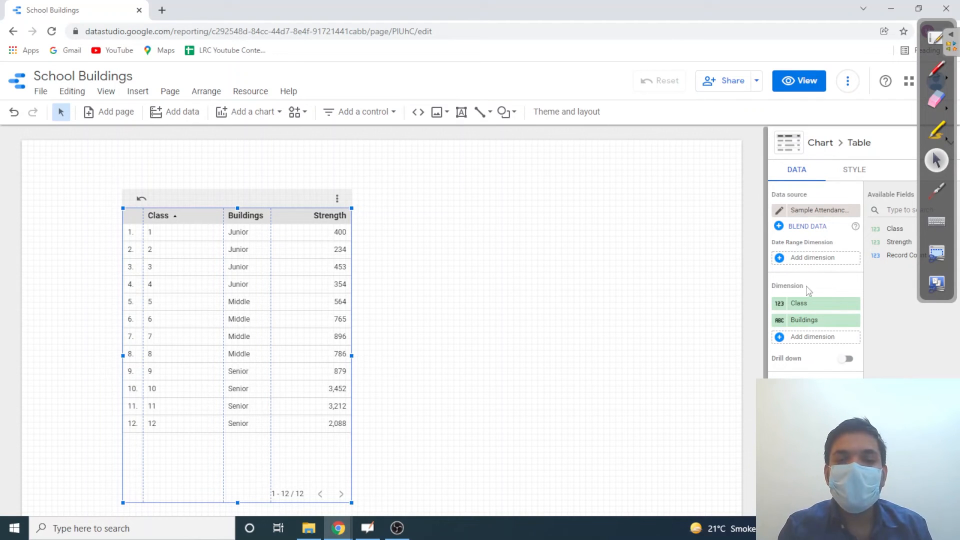
click(853, 304)
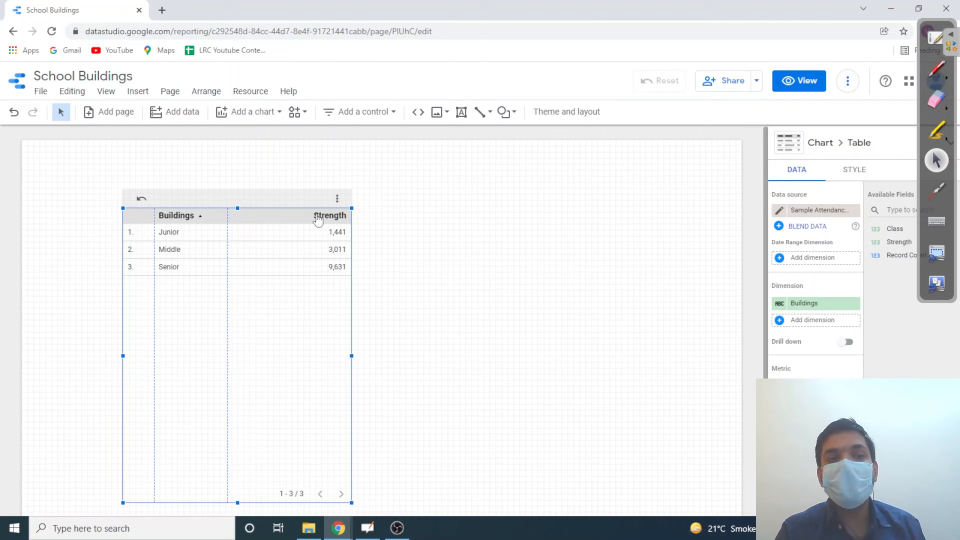
- Add a pie chart to the empty area of the page beside the table
click(269, 120)
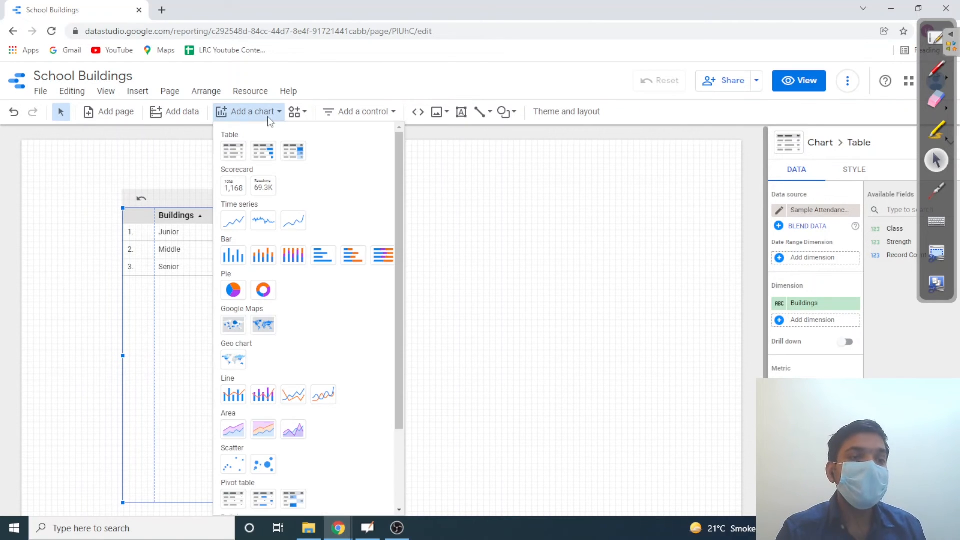
click(233, 255)
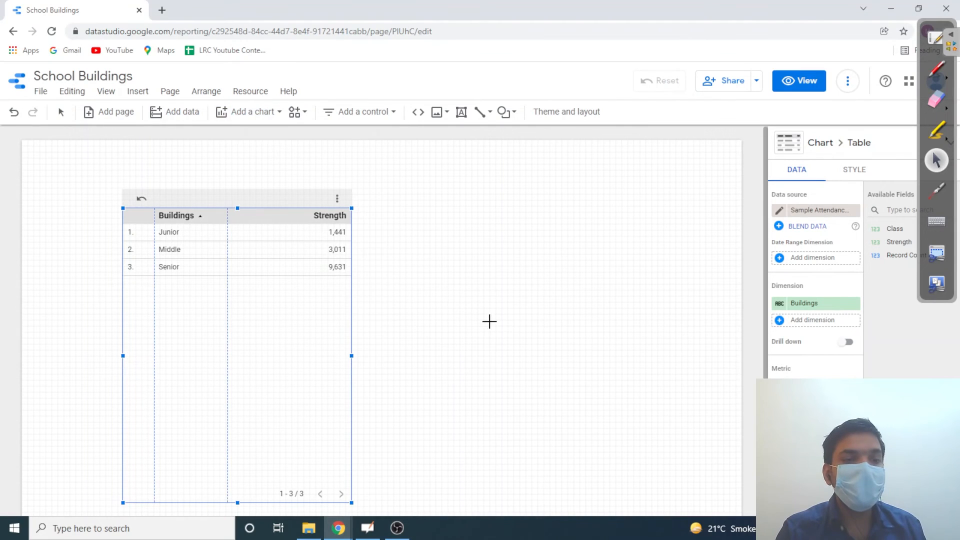
click(264, 114)
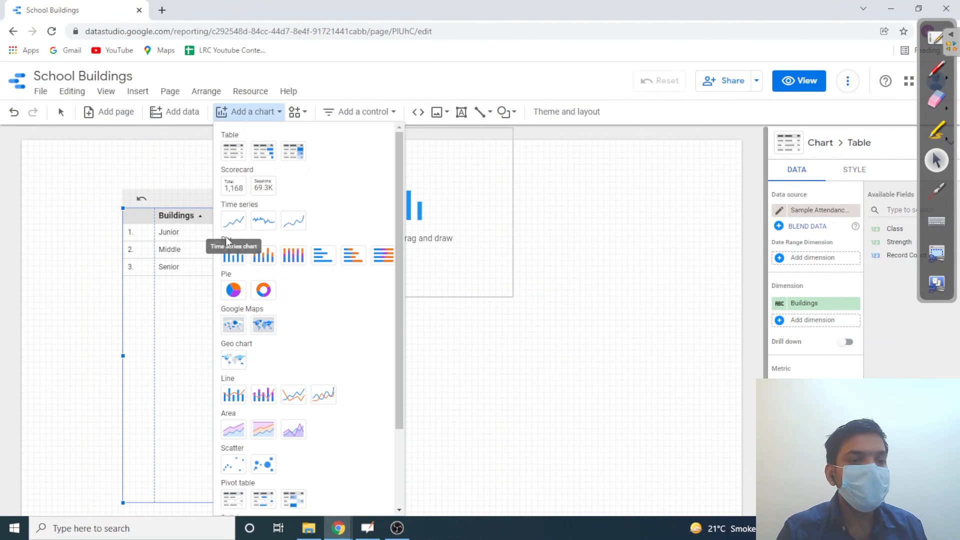
click(233, 290)
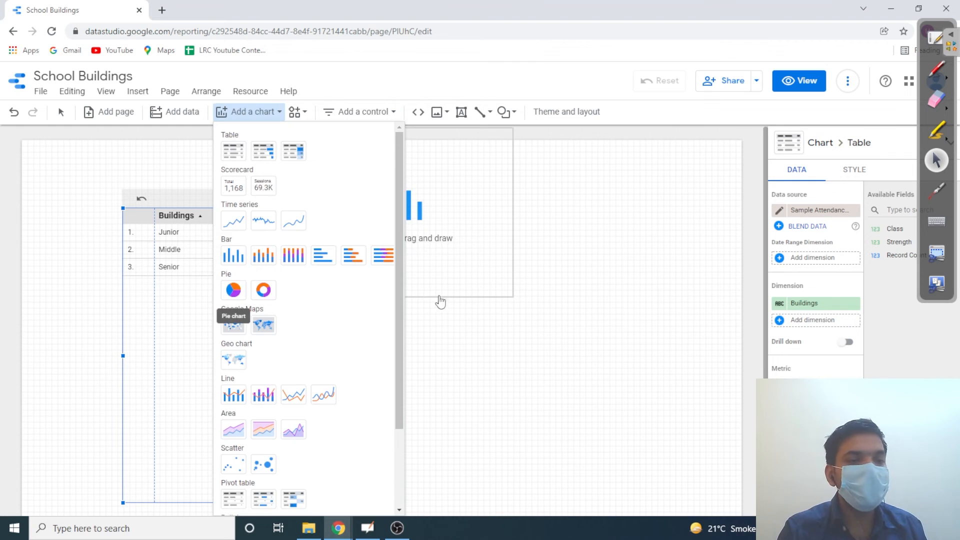
click(438, 232)
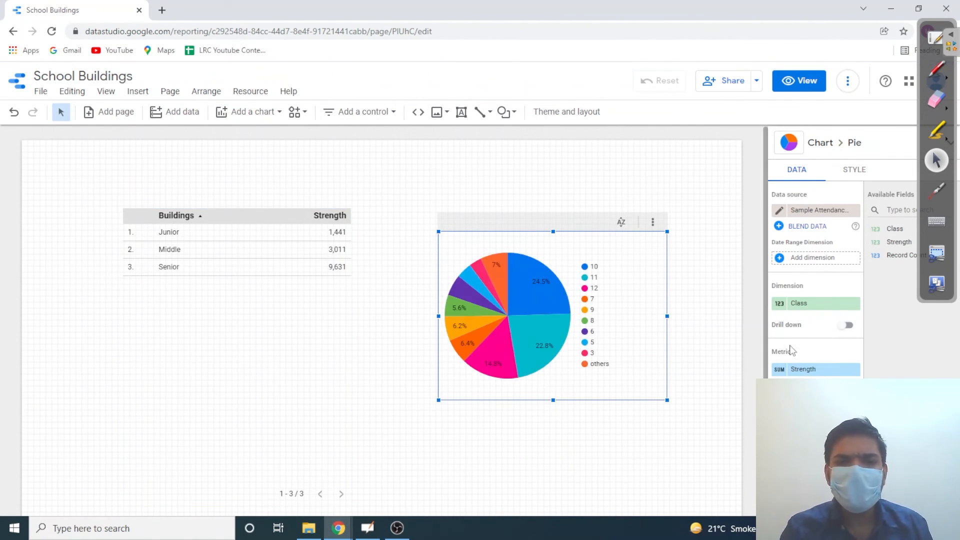
click(821, 305)
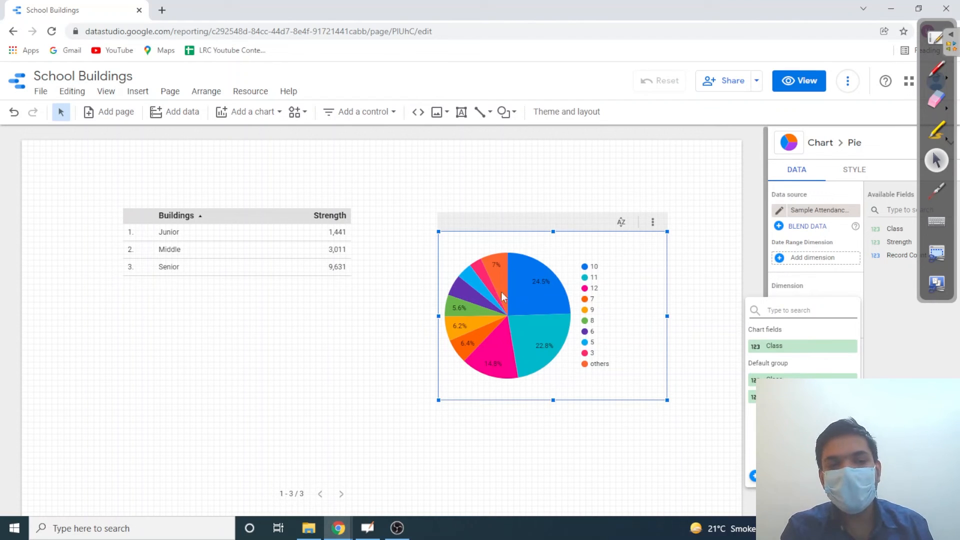
click(811, 348)
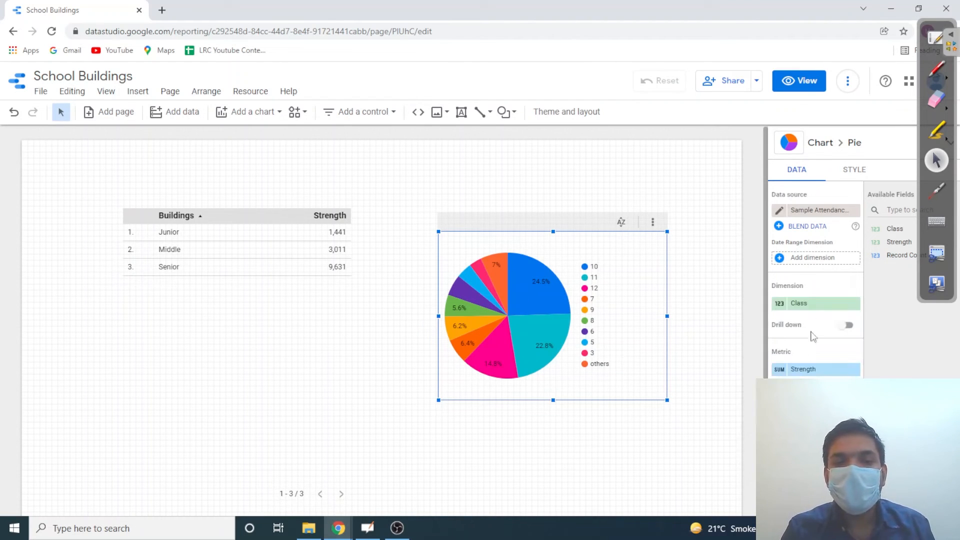
click(819, 304)
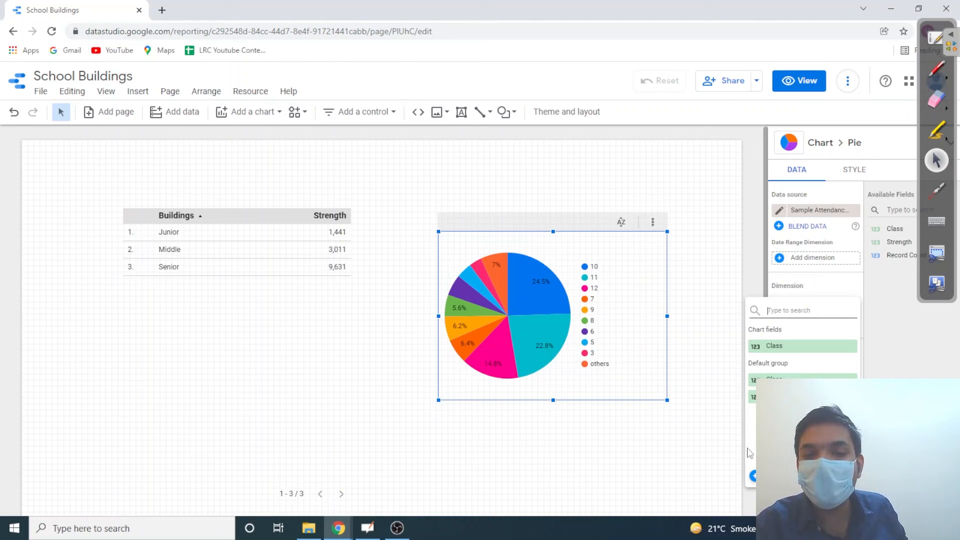
key(Escape)
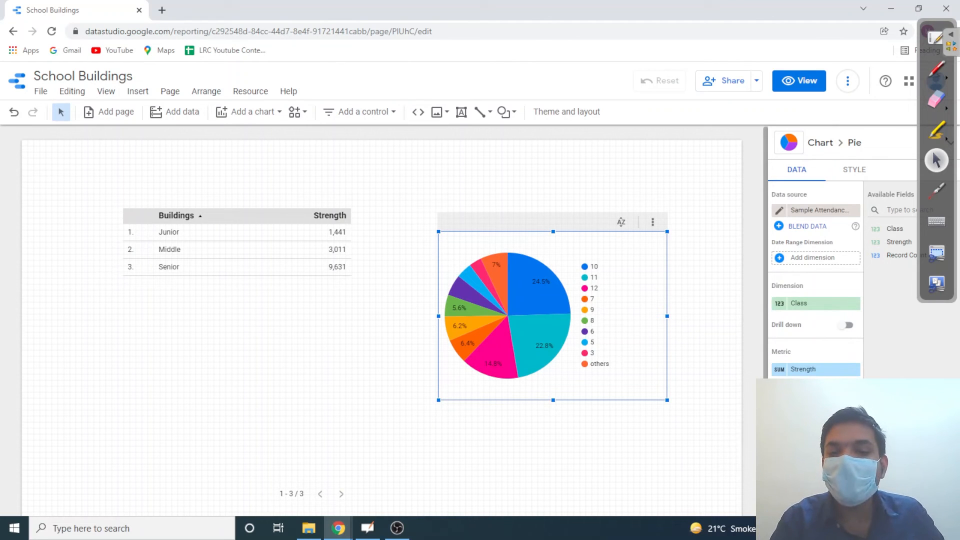
- Copy the entire CASE formula from the table's Buildings dimension and close its editor
click(240, 230)
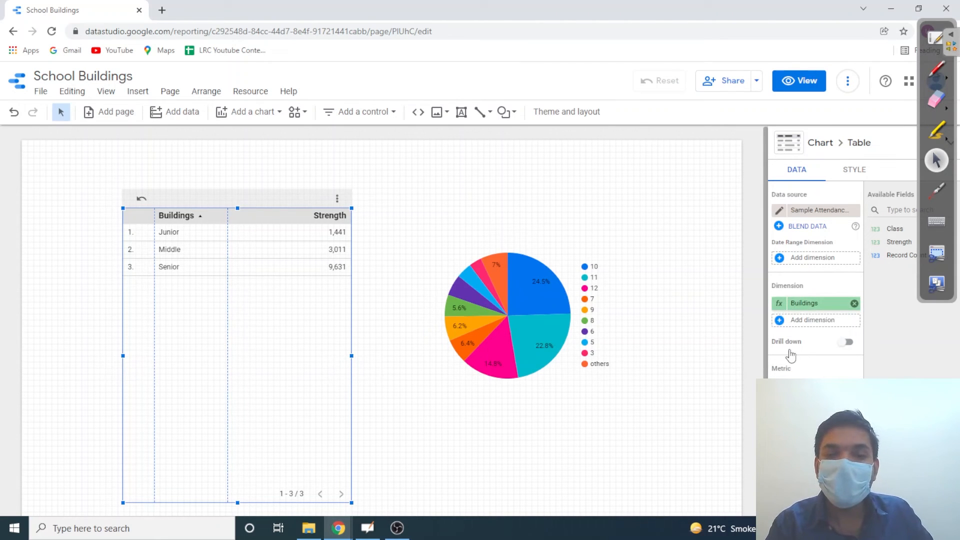
click(785, 303)
click(775, 373)
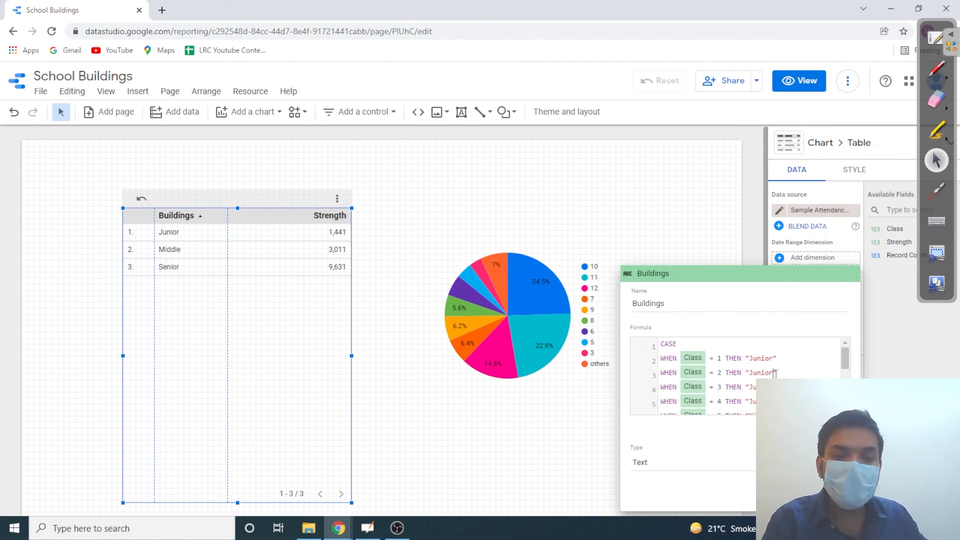
key(ctrl+a)
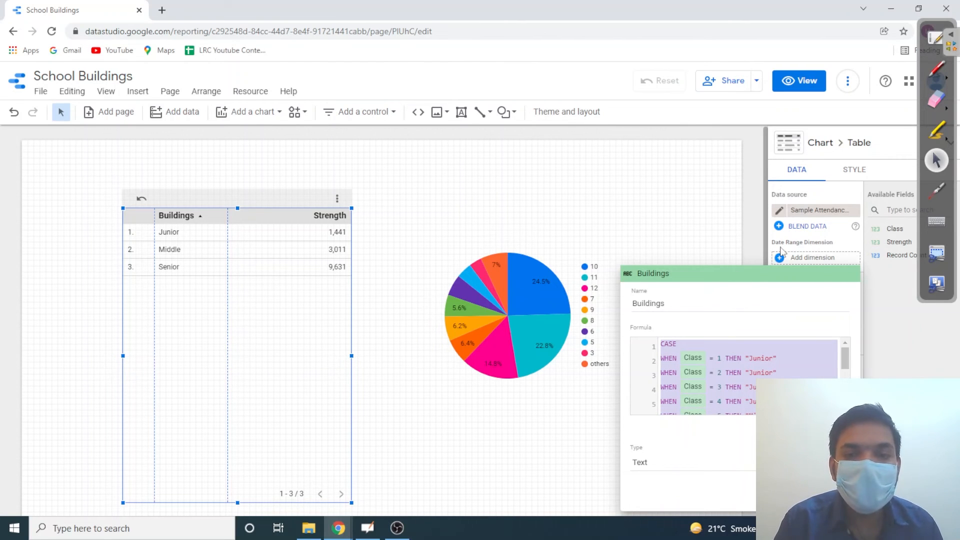
click(825, 200)
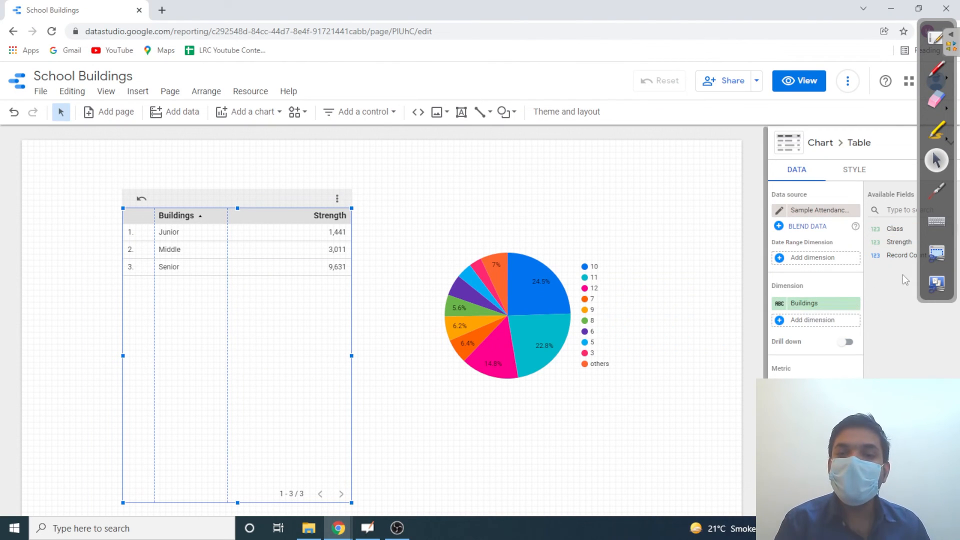
- Remove the Buildings dimension from the table and open the management list of the report's added data sources
click(855, 304)
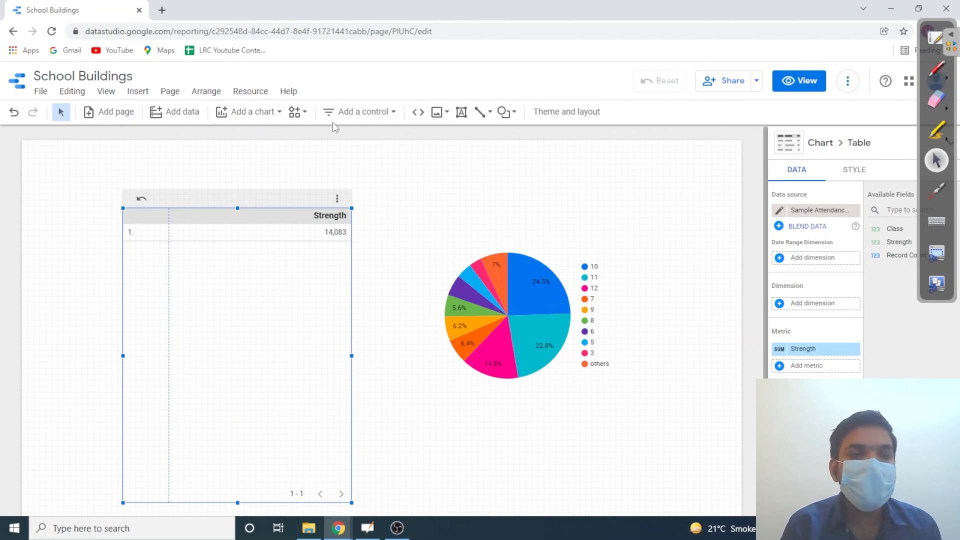
click(250, 91)
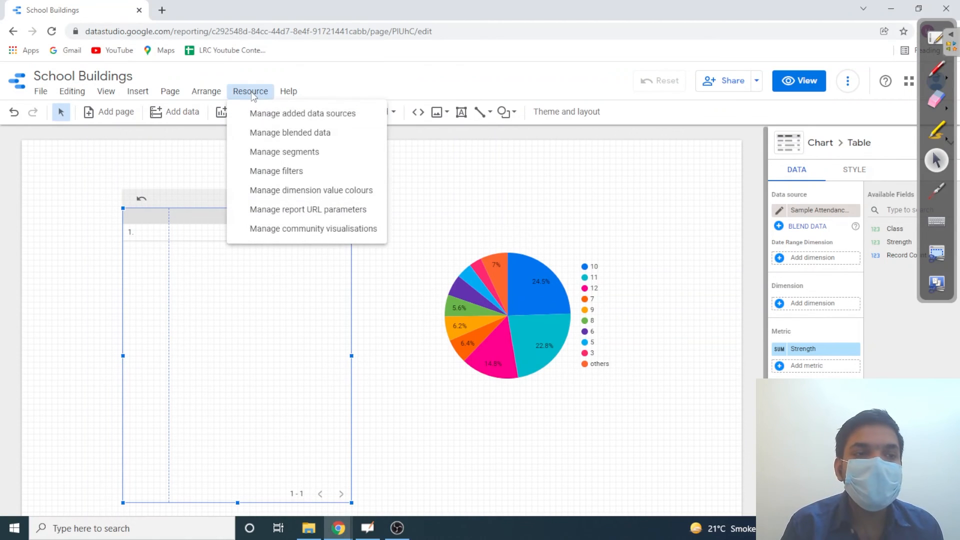
click(293, 116)
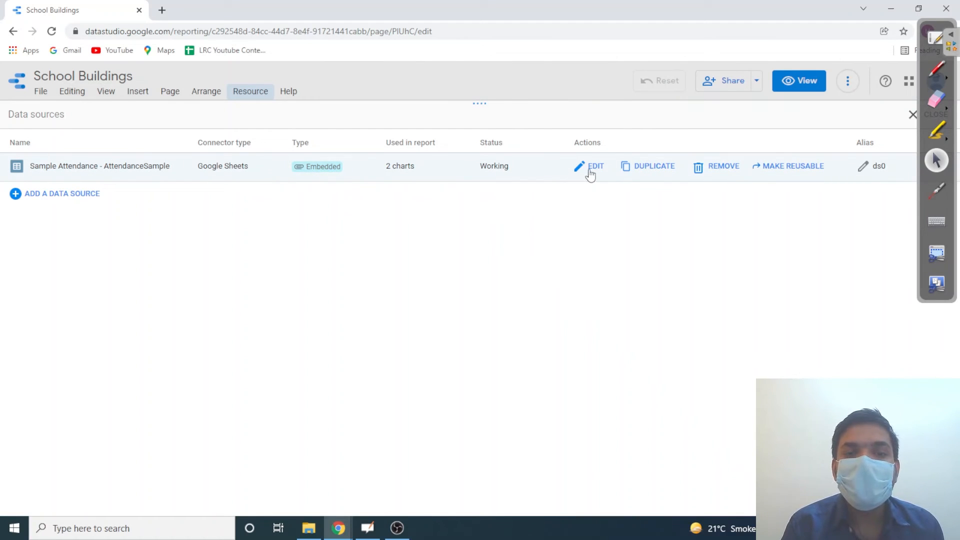
- Open the Sample Attendance - AttendanceSample data source for editing and add a calculated field named BuildingsGlobal
click(590, 170)
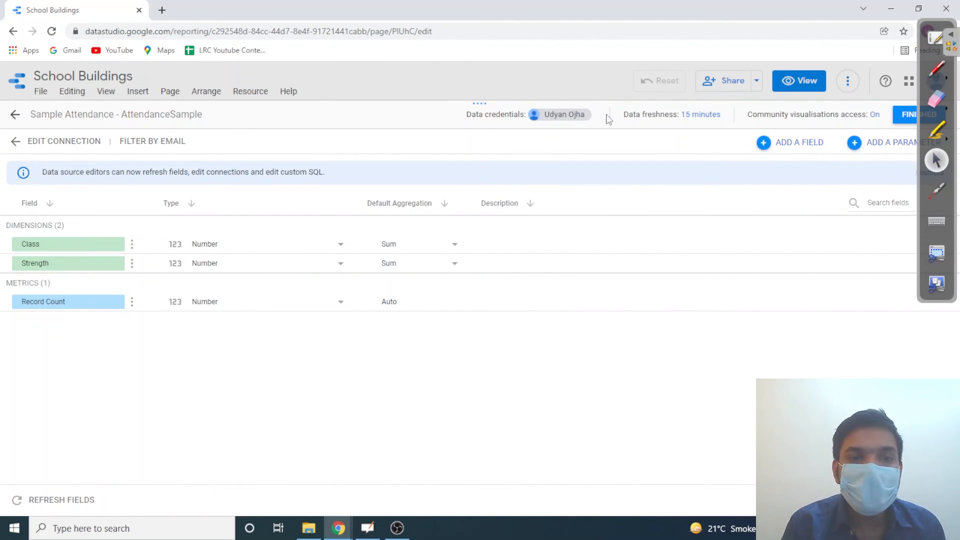
click(783, 147)
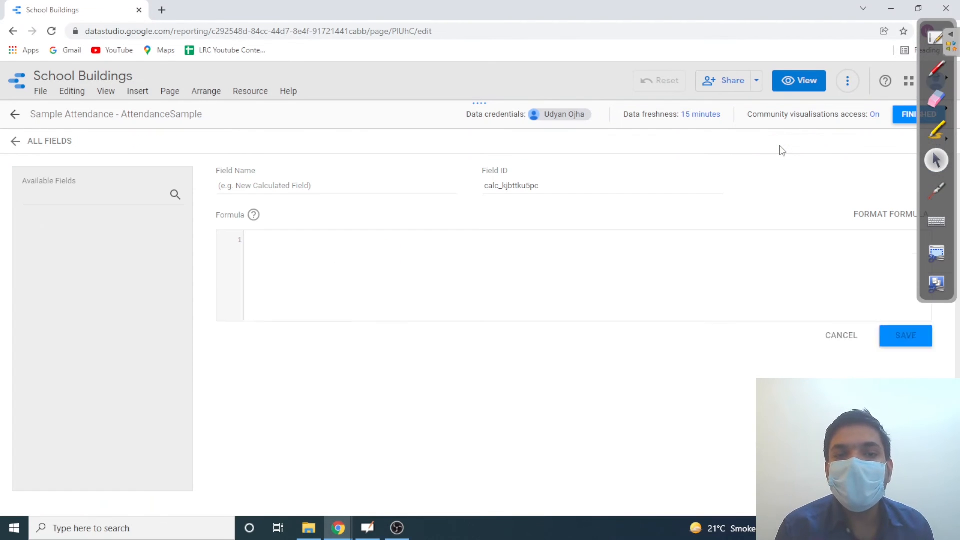
click(293, 191)
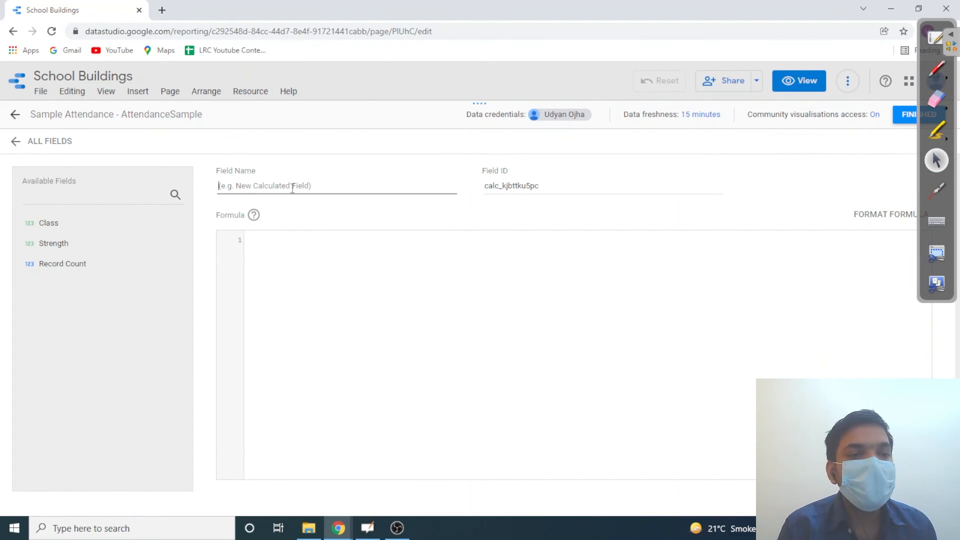
text(BuildingsGlobal)
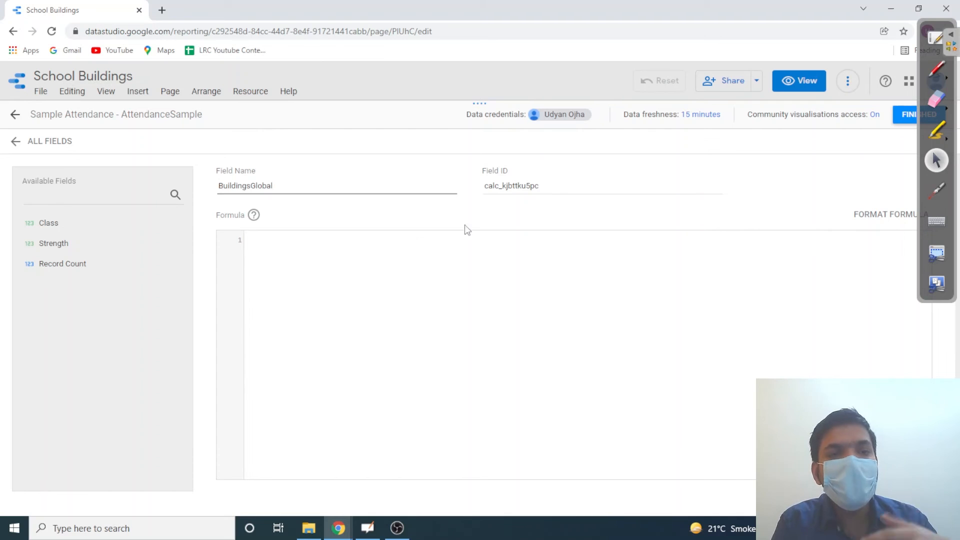
- Paste the copied CASE formula grouping classes into Junior, Middle and Senior, save the field, and return to the report page
click(443, 250)
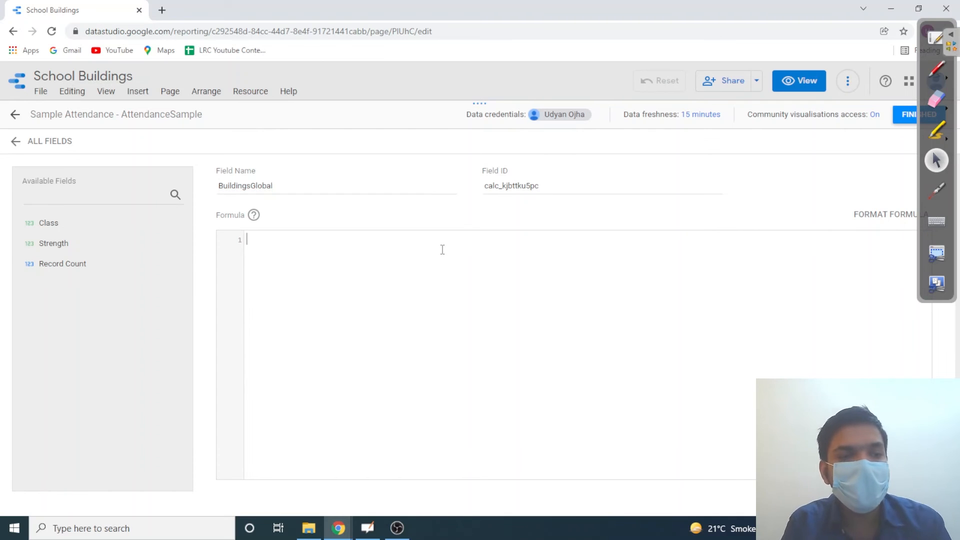
text(CASE WHEN Class = 1 THEN "Junior" WHEN Class = 2 THEN "Junior" WHEN Class = 3 THEN "Junior" WHEN Class = 4 THEN "Junior" WHEN Class = 5 THEN "Middle" WHEN Class = 6 THEN "Middle" WHEN Class = 7 THEN "Middle" WHEN Class = 8 THEN "Middle" WHEN Class = 9 THEN "Senior" WHEN Class = 10 THEN "Senior" WHEN Class = 11 THEN "Senior" WHEN Class = 12 THEN "Senior" END)
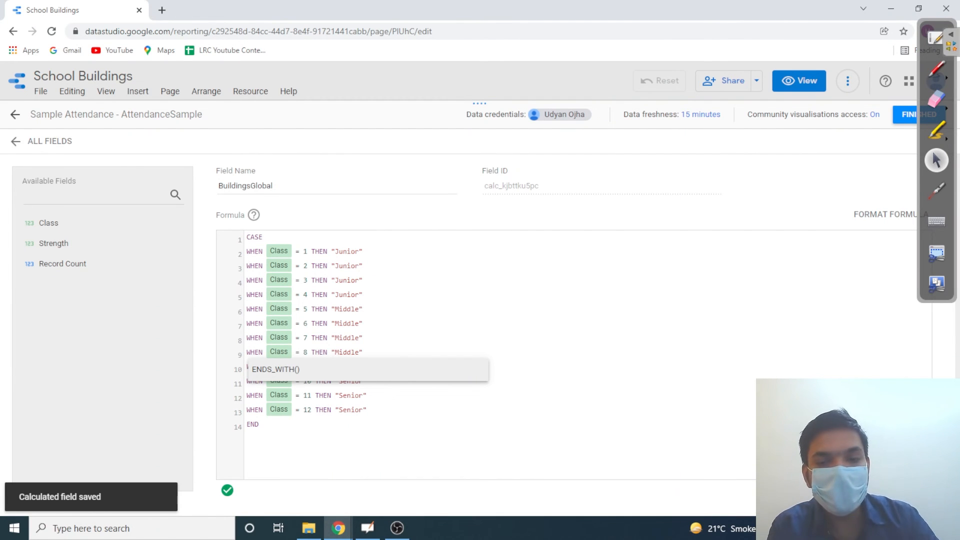
click(905, 116)
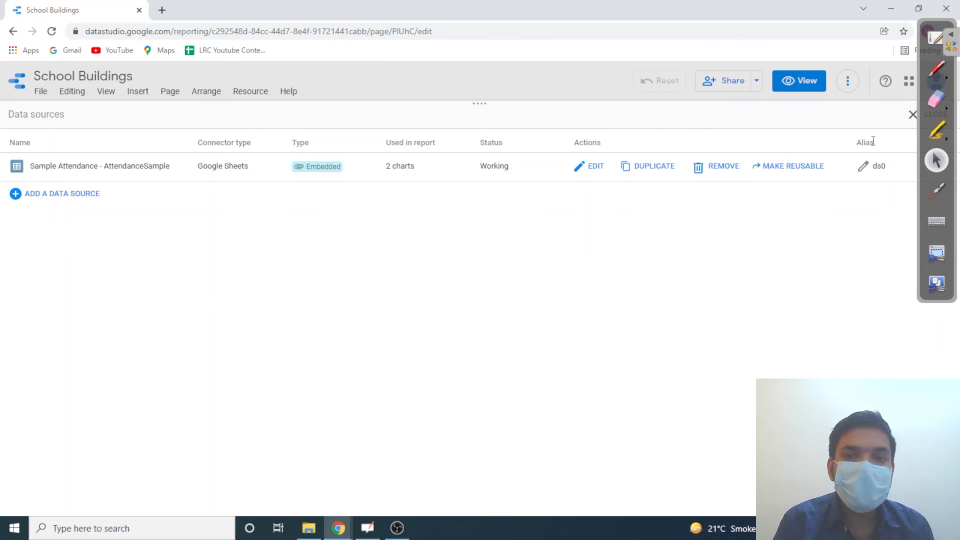
click(912, 116)
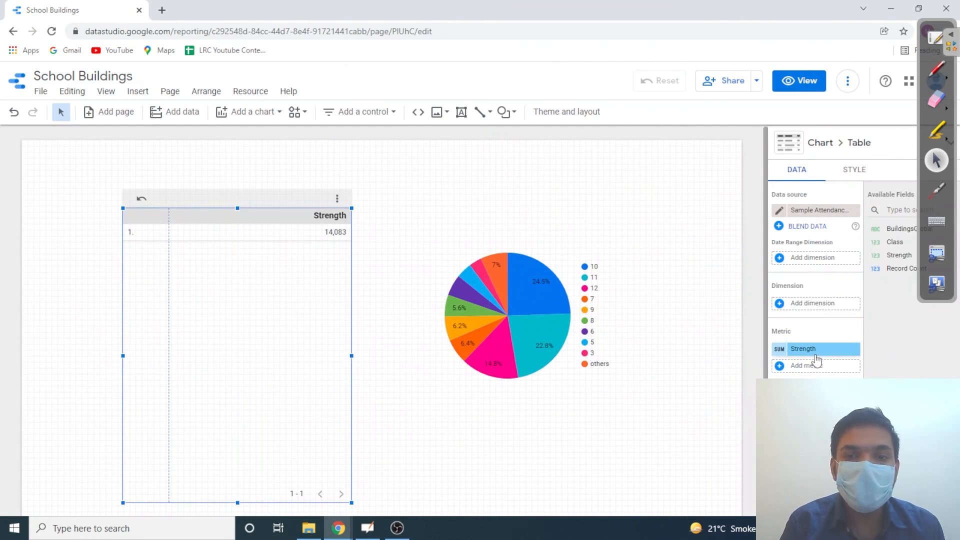
- Add the BuildingsGlobal field as the table's dimension
mouse_move(923, 253)
mouse_down()
mouse_move(930, 389)
mouse_move(930, 361)
mouse_up()
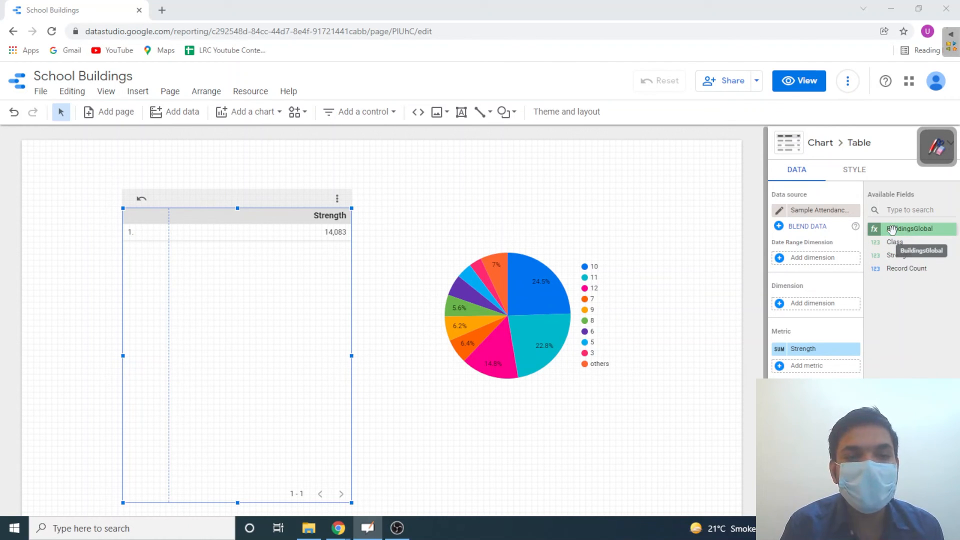
drag(892, 229, 818, 302)
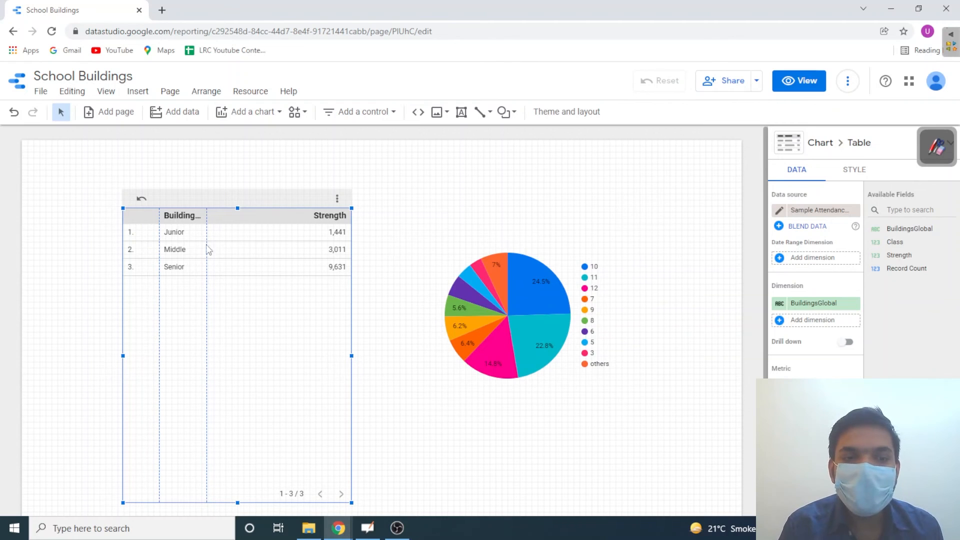
- Replace the pie chart's Class dimension with BuildingsGlobal and deselect the chart
click(521, 292)
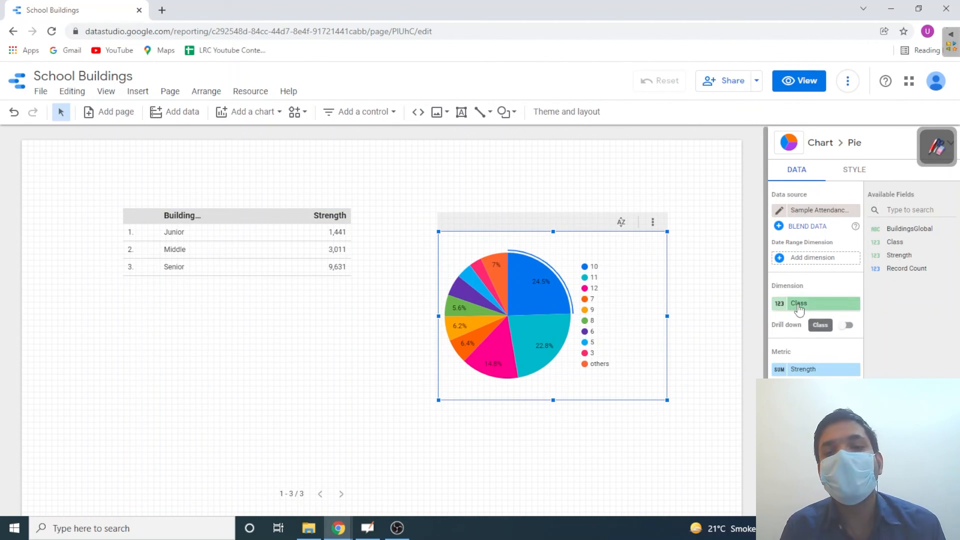
drag(932, 225, 830, 304)
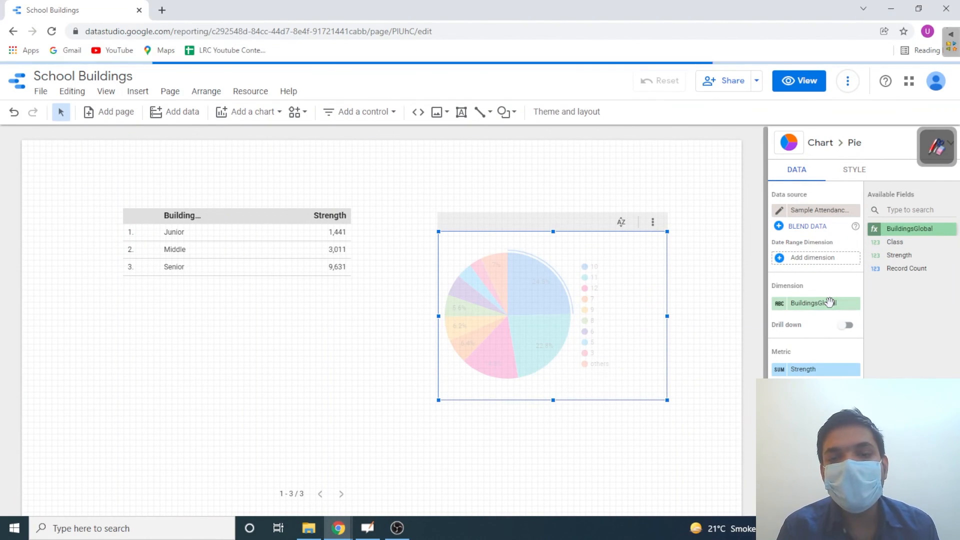
click(823, 306)
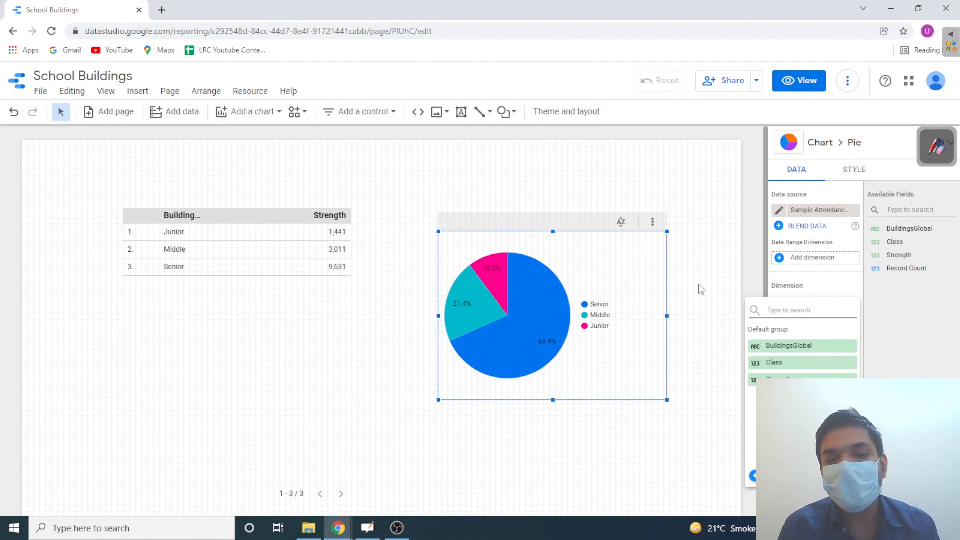
key(Escape)
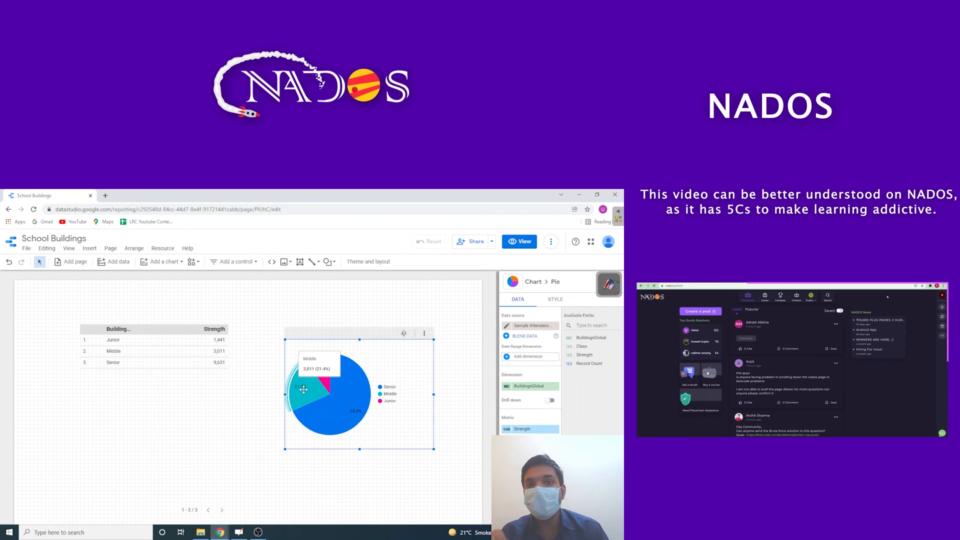
click(239, 417)
click(221, 373)
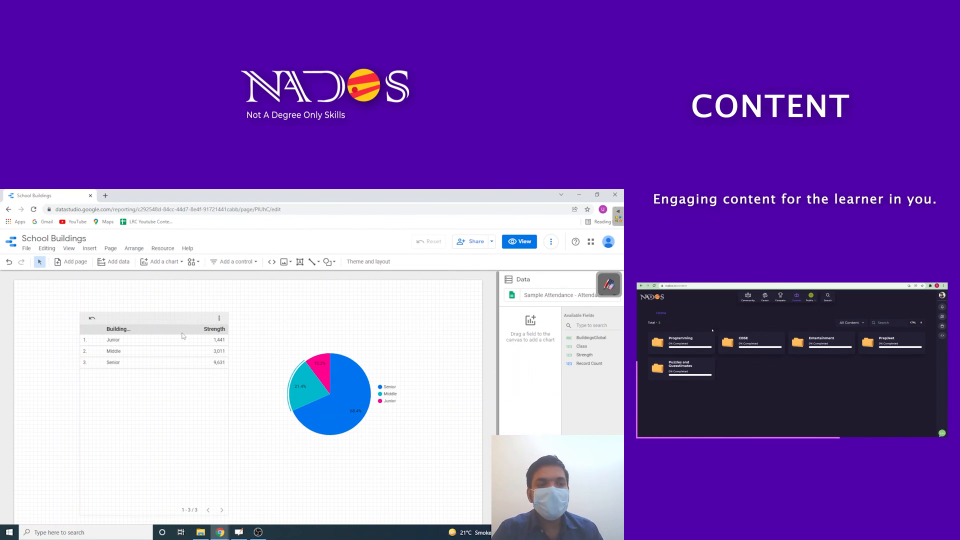